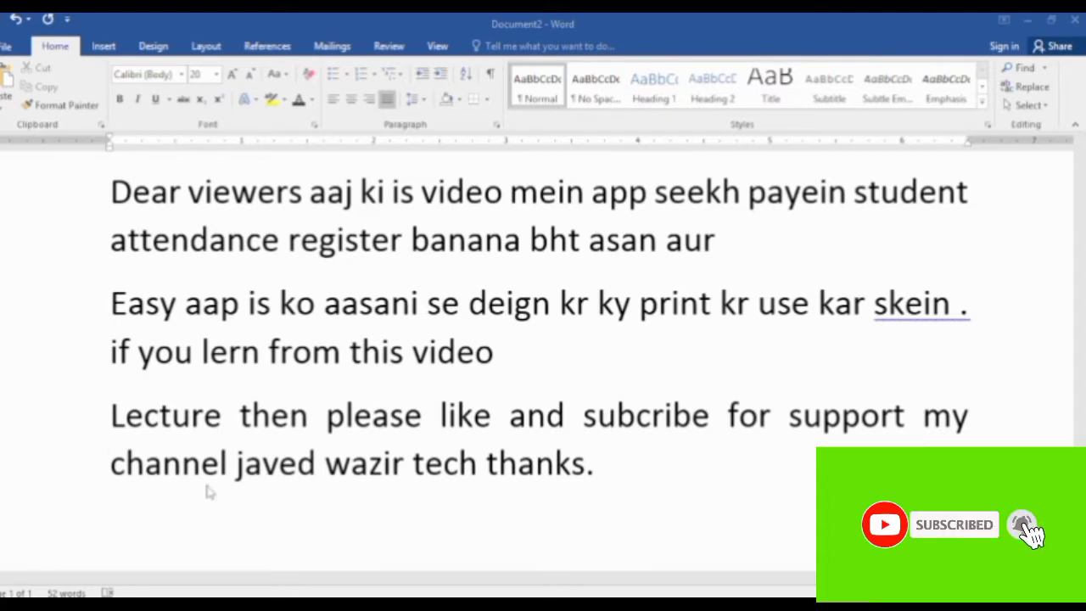
Highlight the channel name on the last line, then switch to the 'youtbe keyword all' document.
drag(238, 471, 485, 471)
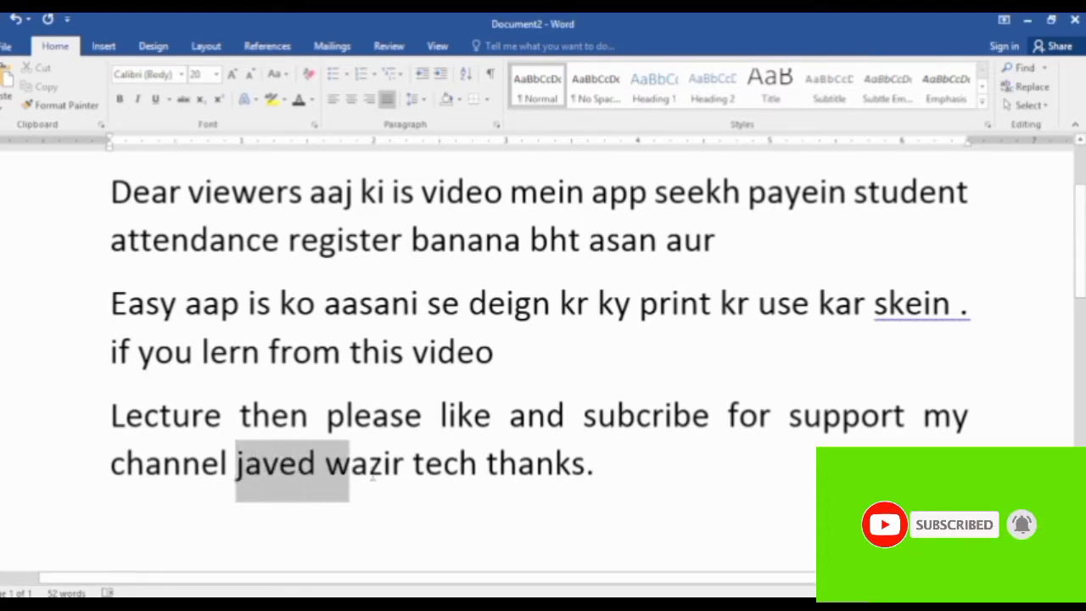
click(393, 503)
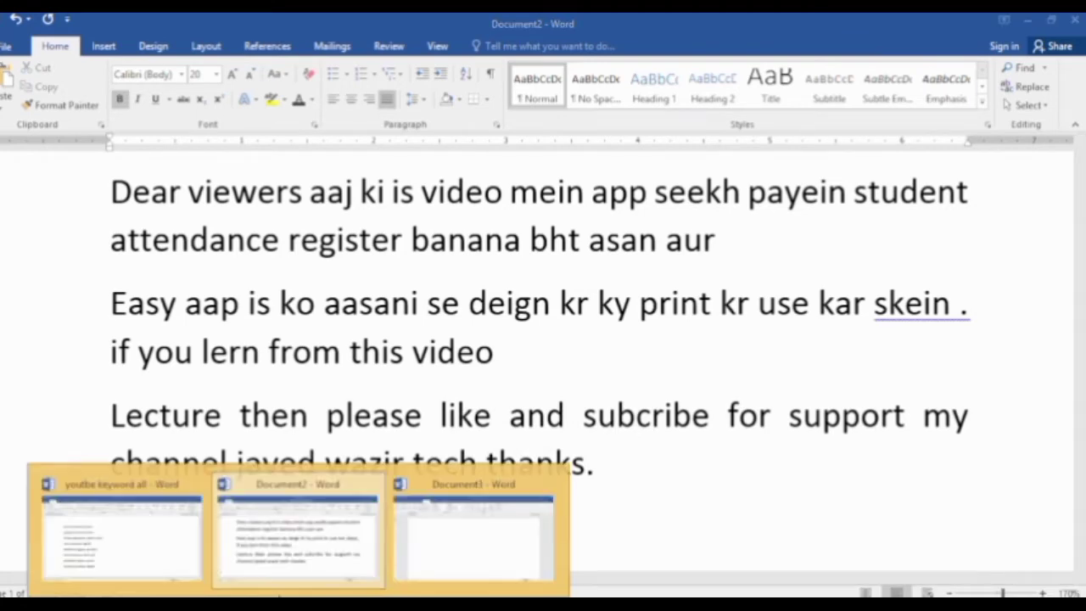
click(117, 528)
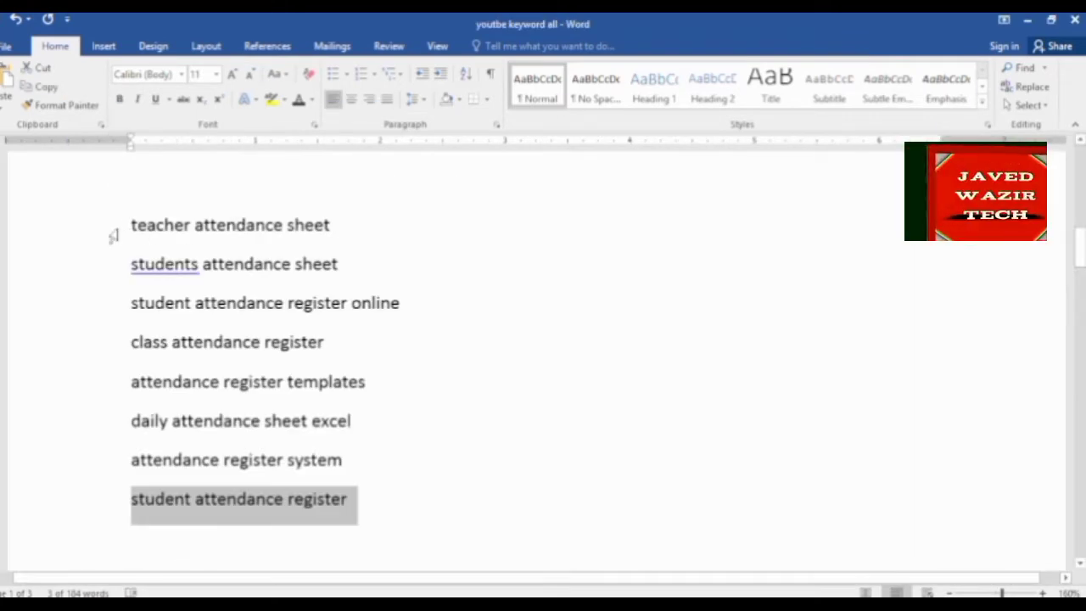
Select the keyword lines 'students attendance sheet', 'student attendance register online', 'class attendance register' and 'attendance register templates'.
click(369, 258)
click(99, 274)
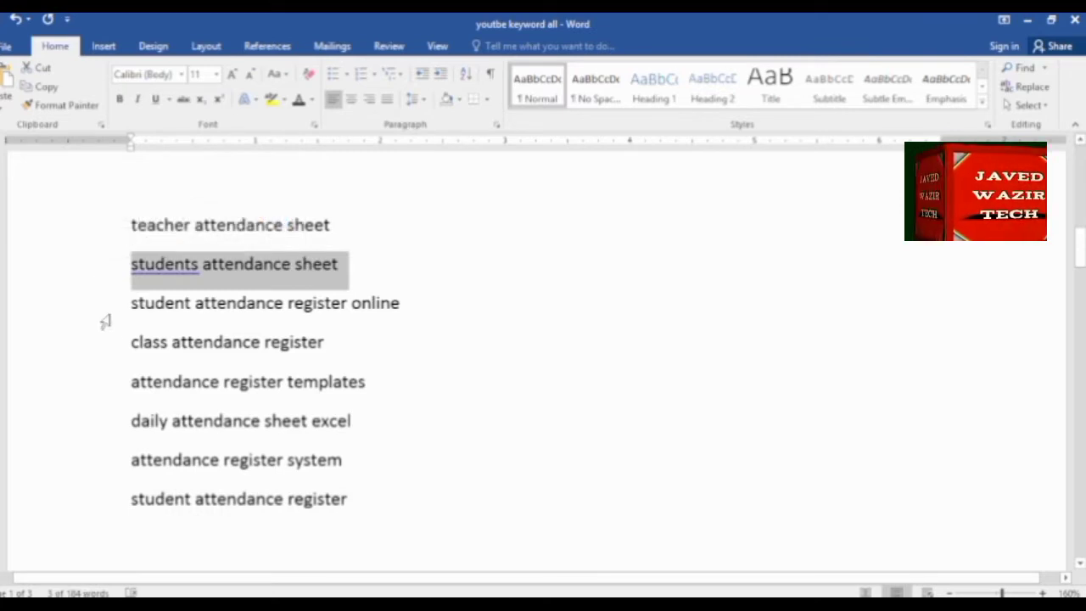
click(101, 312)
click(325, 342)
click(109, 351)
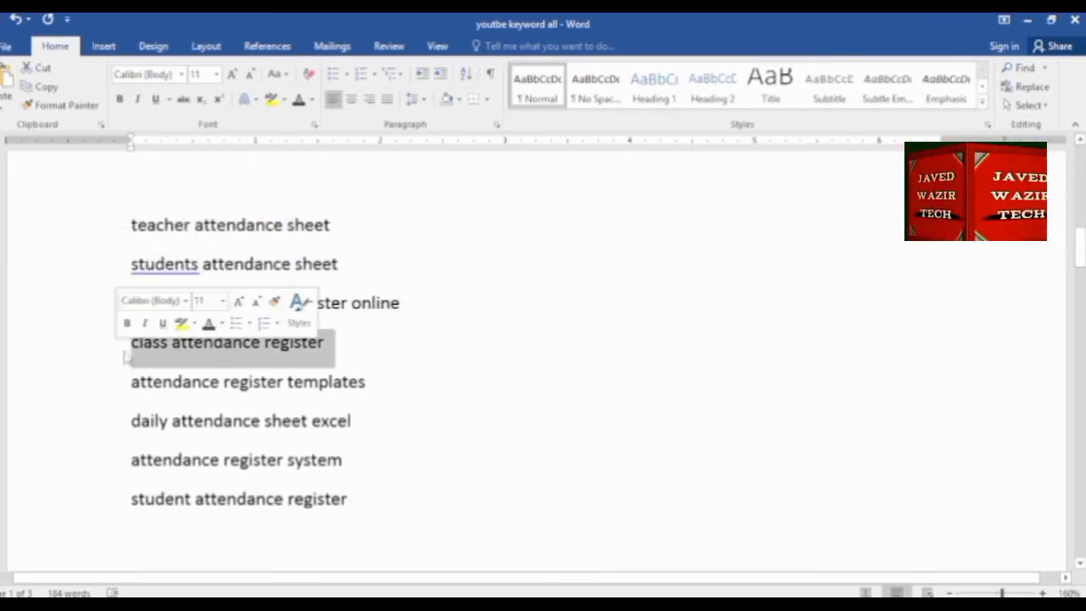
click(439, 409)
click(110, 392)
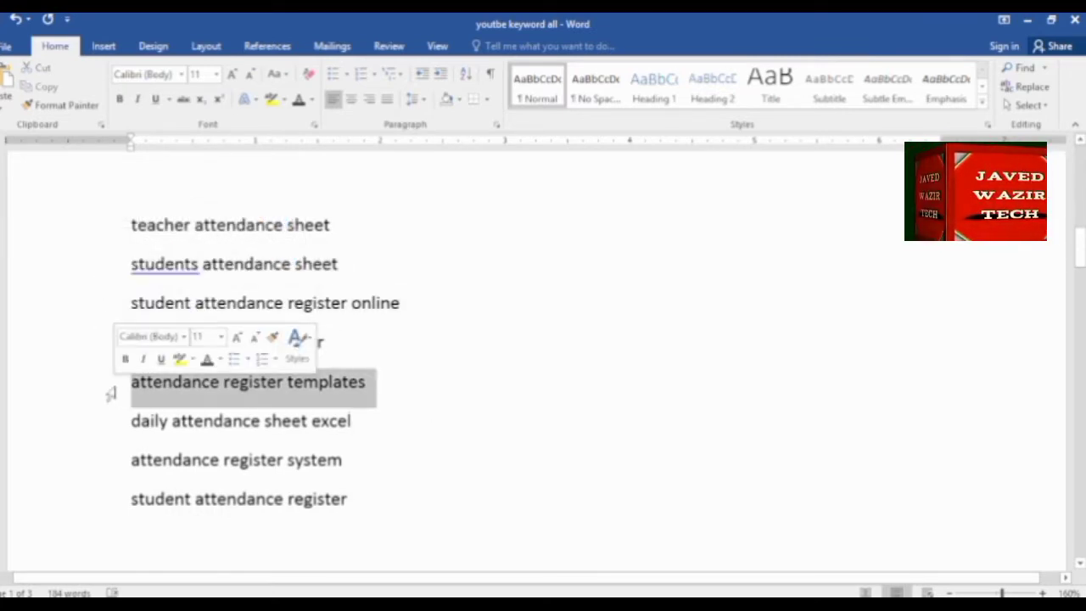
Select the keyword lines 'daily attendance sheet excel', 'attendance register system' and 'student attendance register'.
click(463, 431)
drag(128, 419, 412, 431)
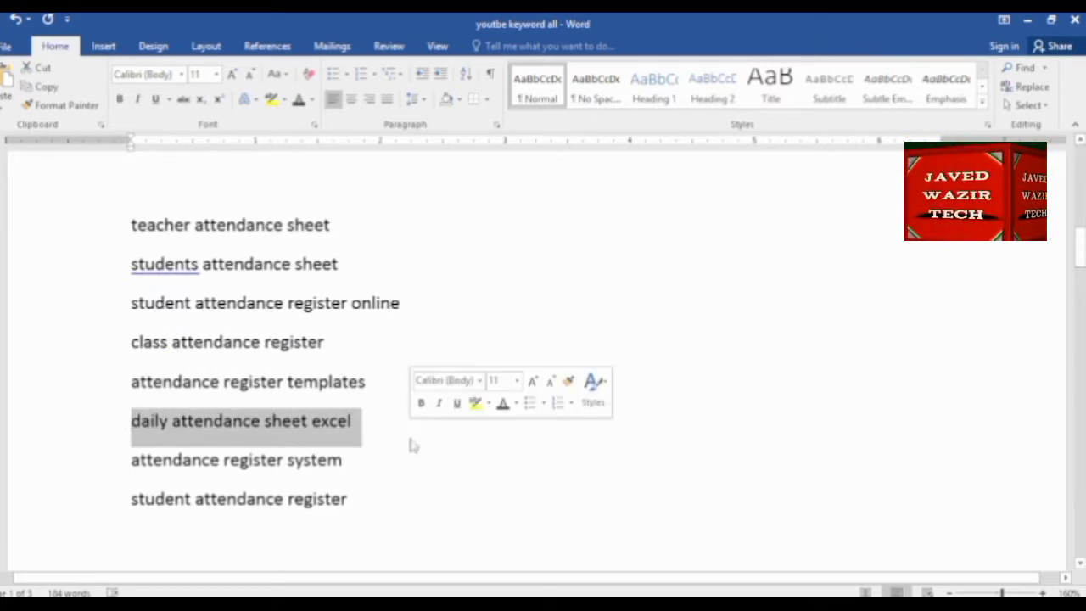
click(356, 460)
click(95, 460)
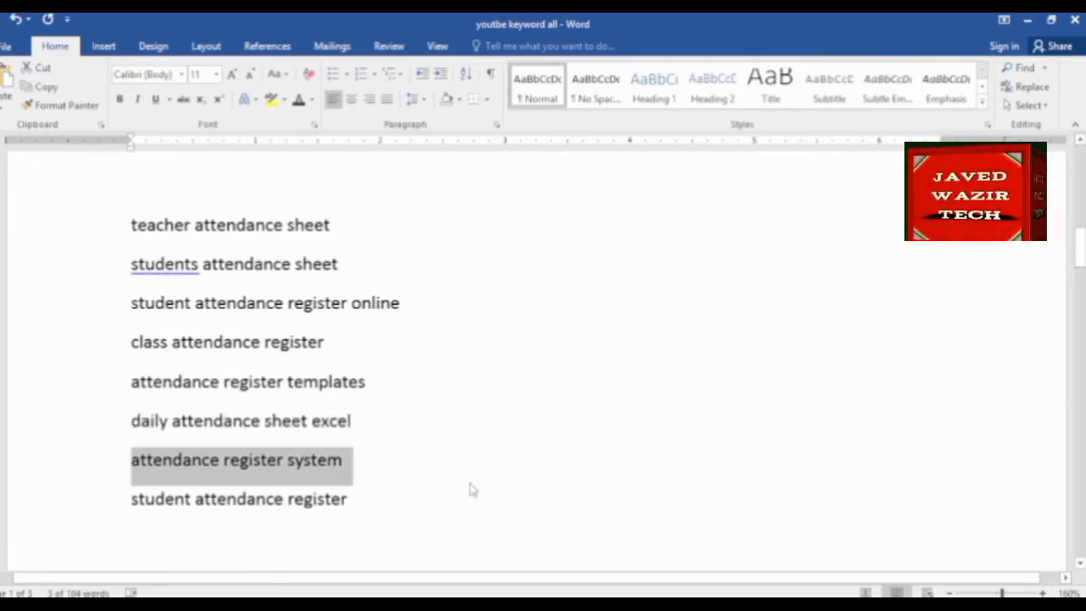
click(407, 480)
click(123, 506)
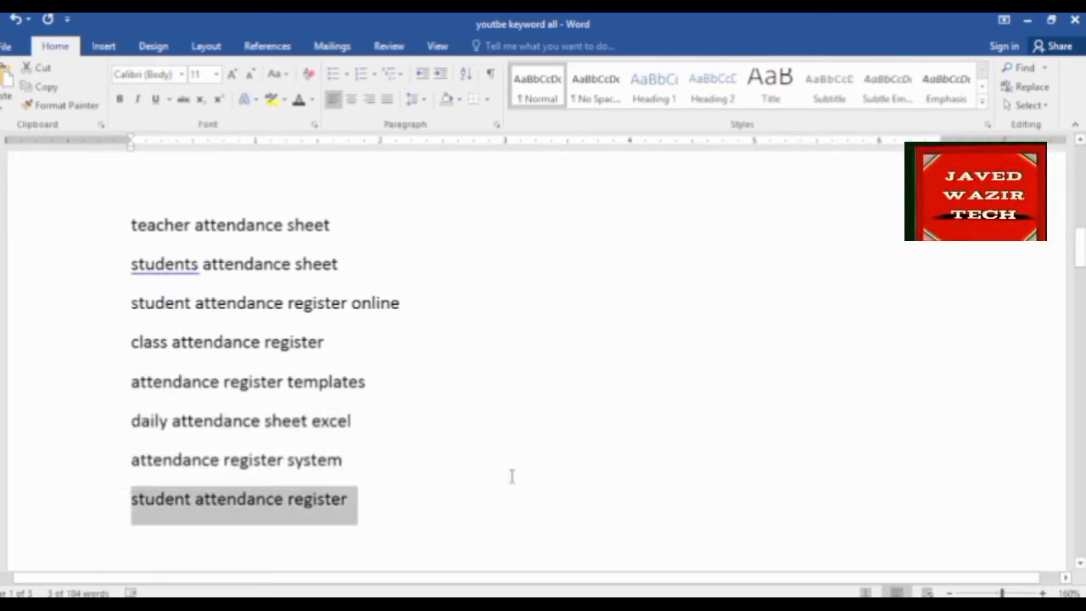
click(492, 459)
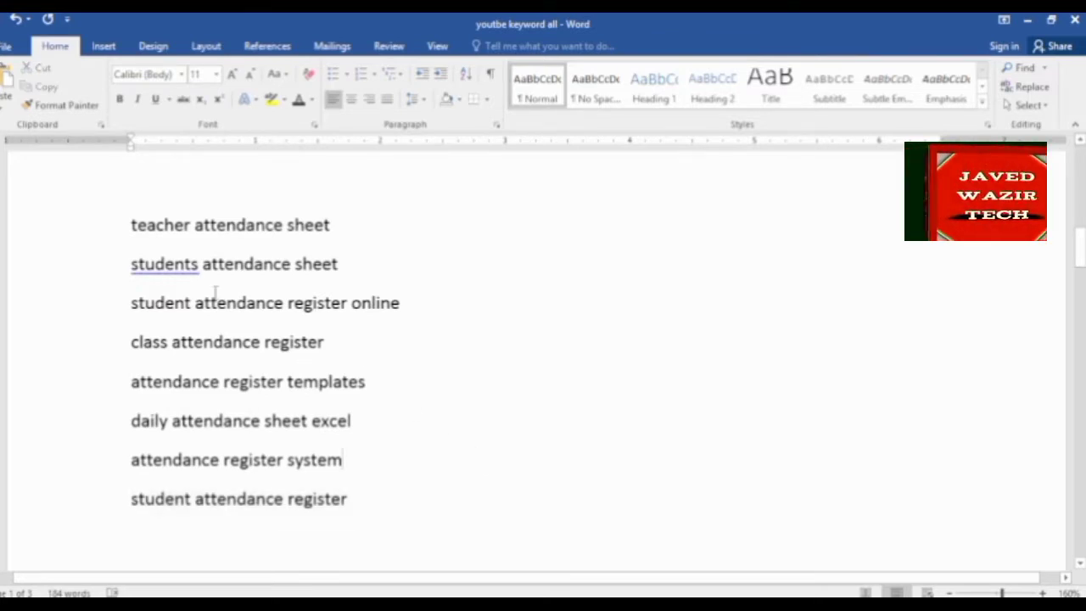
Switch to the blank Document3 and apply the Normal margin preset.
mouse_move(299, 604)
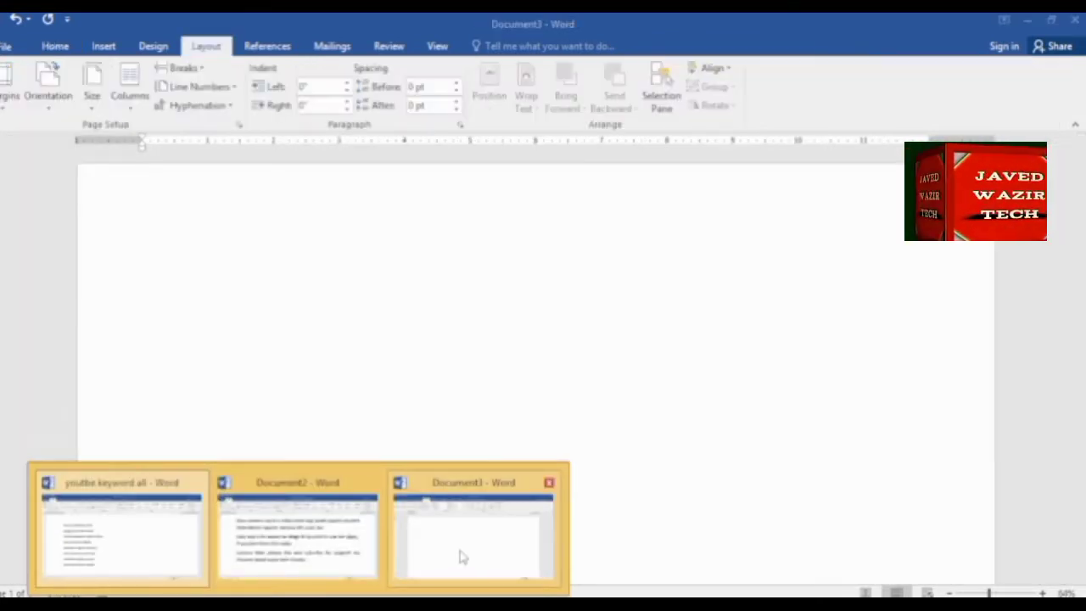
click(463, 557)
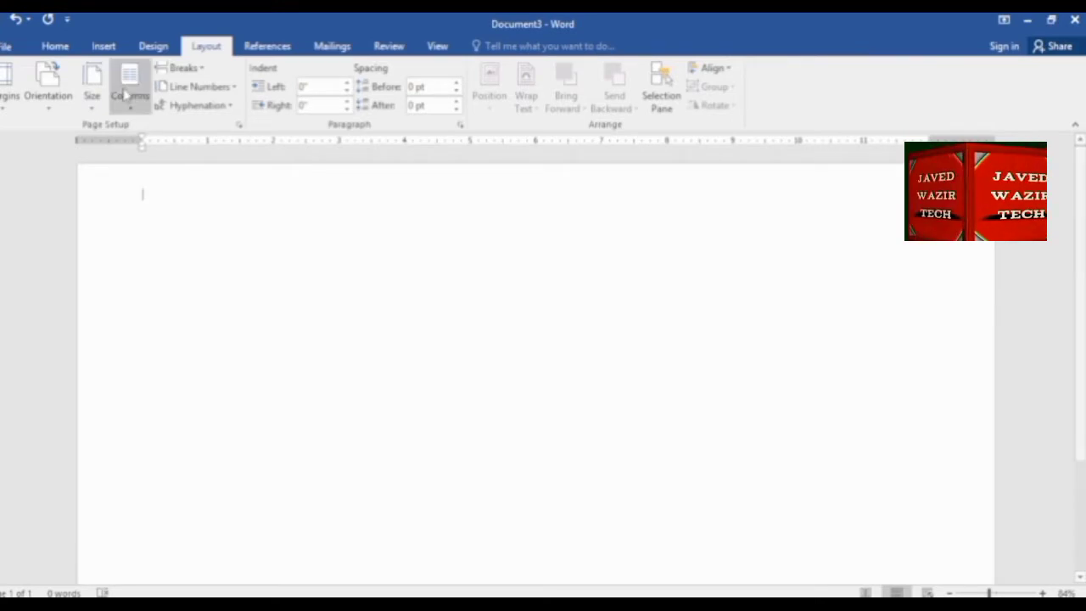
click(53, 46)
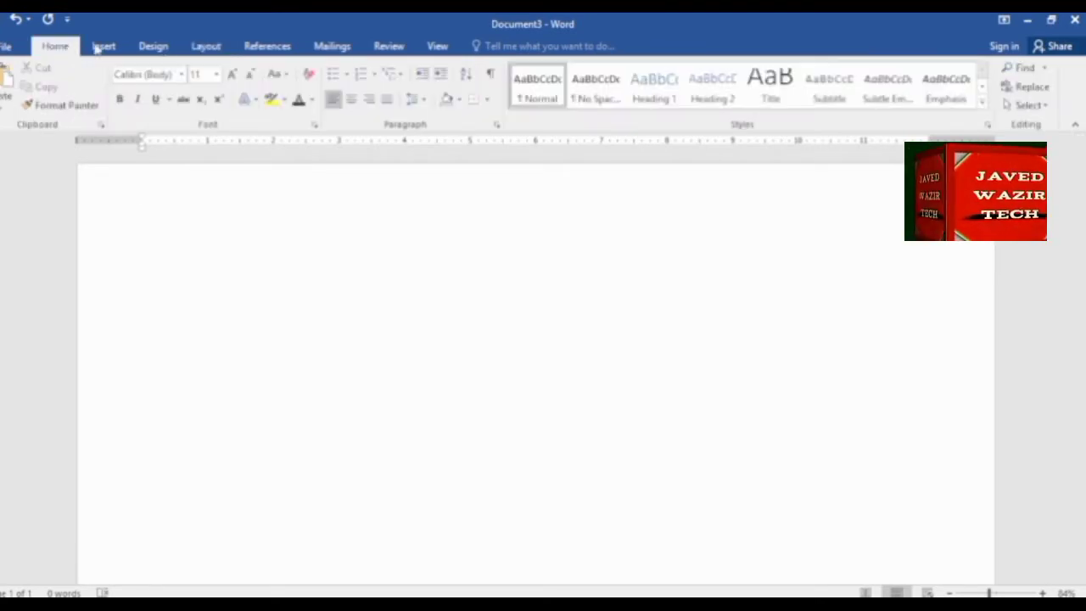
click(201, 47)
click(8, 93)
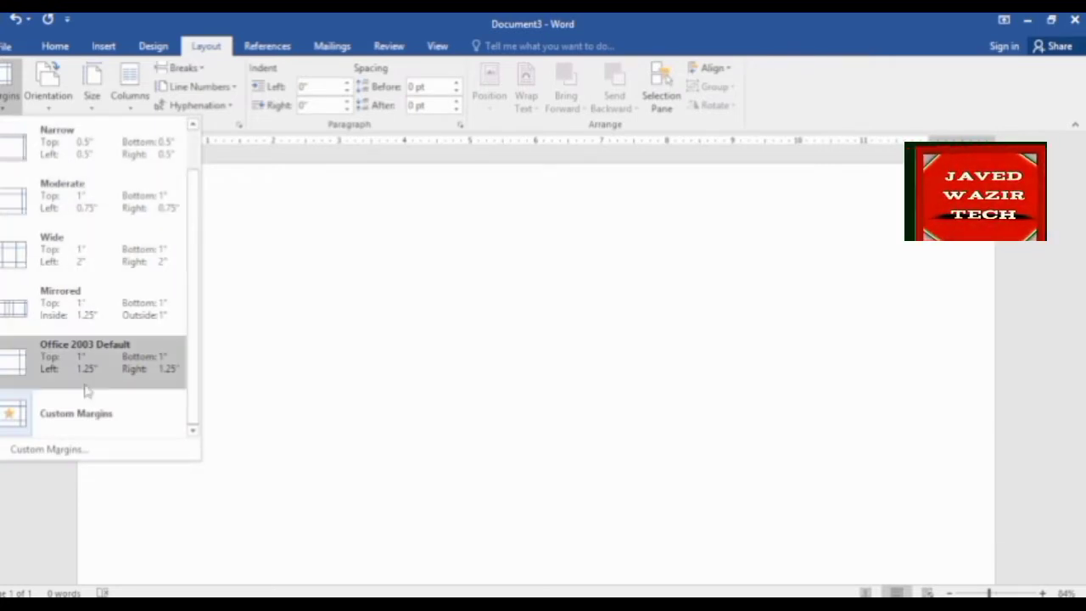
scroll(80, 368, up, 1)
click(104, 161)
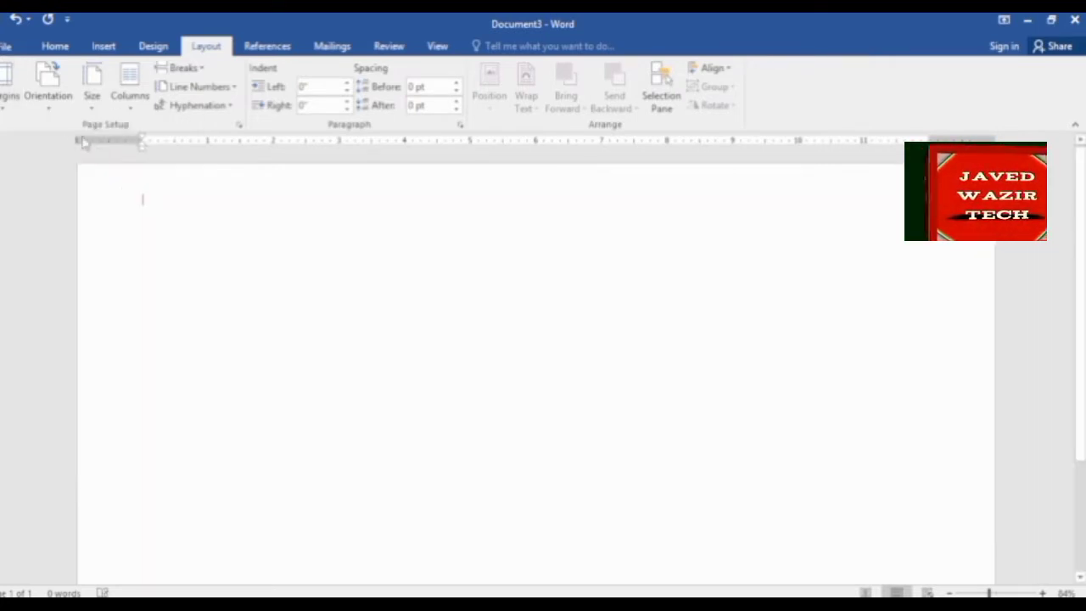
Set the page orientation to Landscape and the paper size to A4, then Legal.
click(49, 102)
click(49, 93)
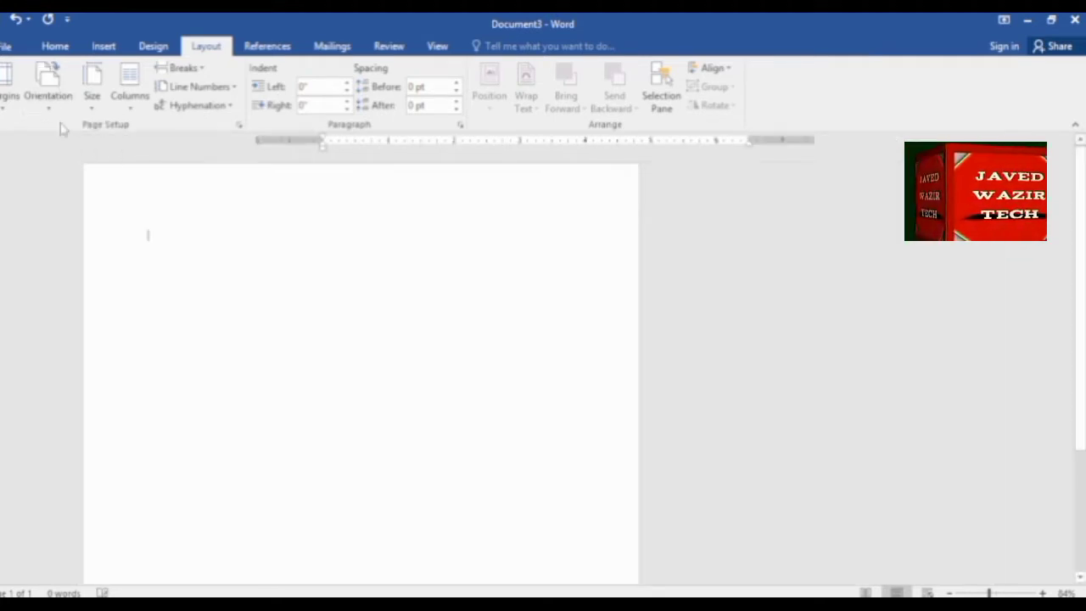
click(49, 94)
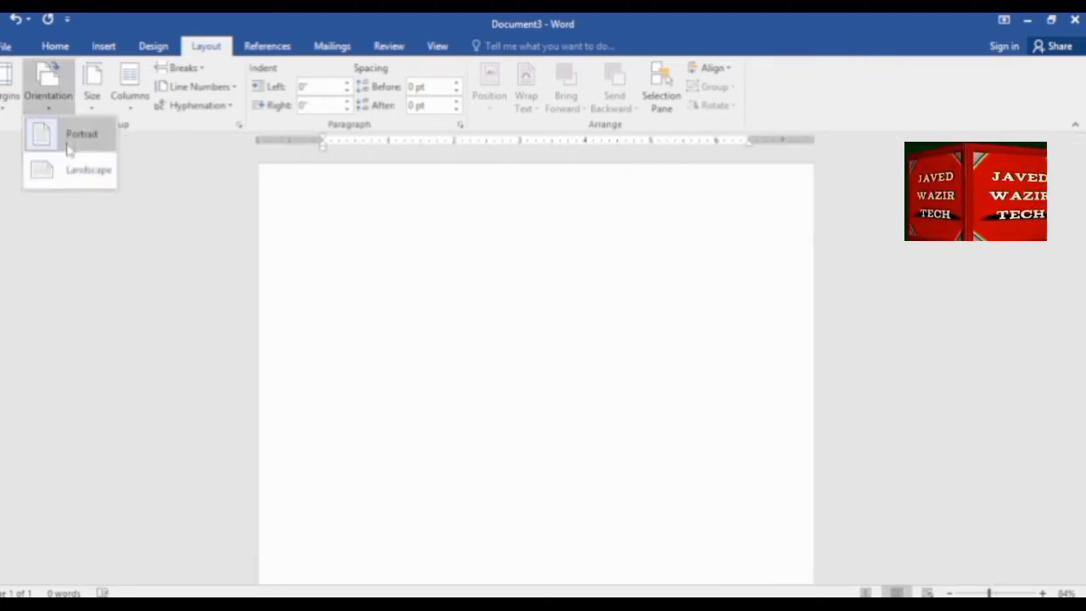
click(92, 171)
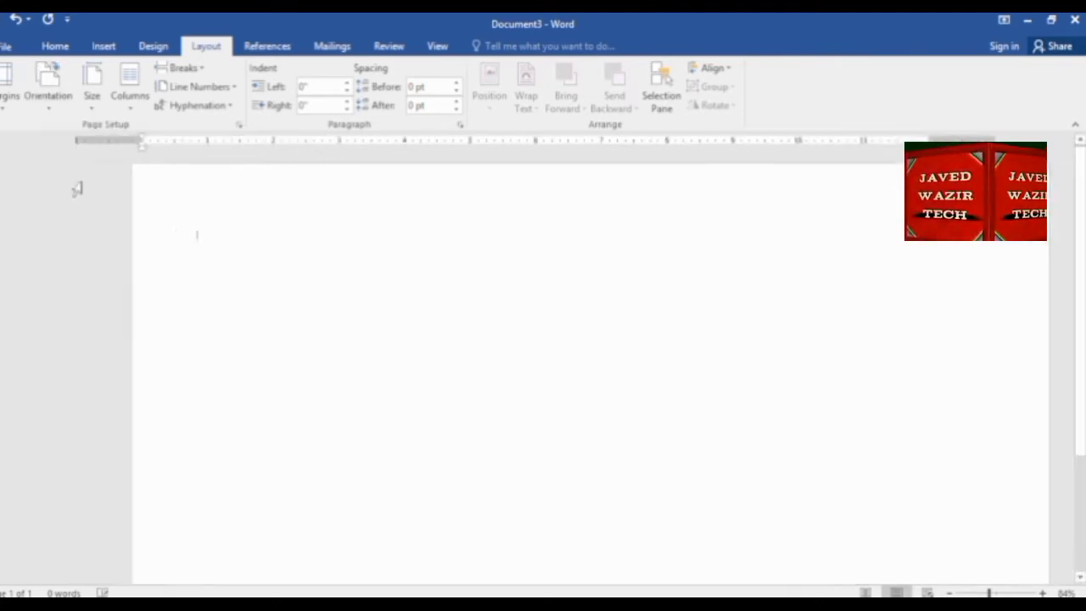
click(92, 89)
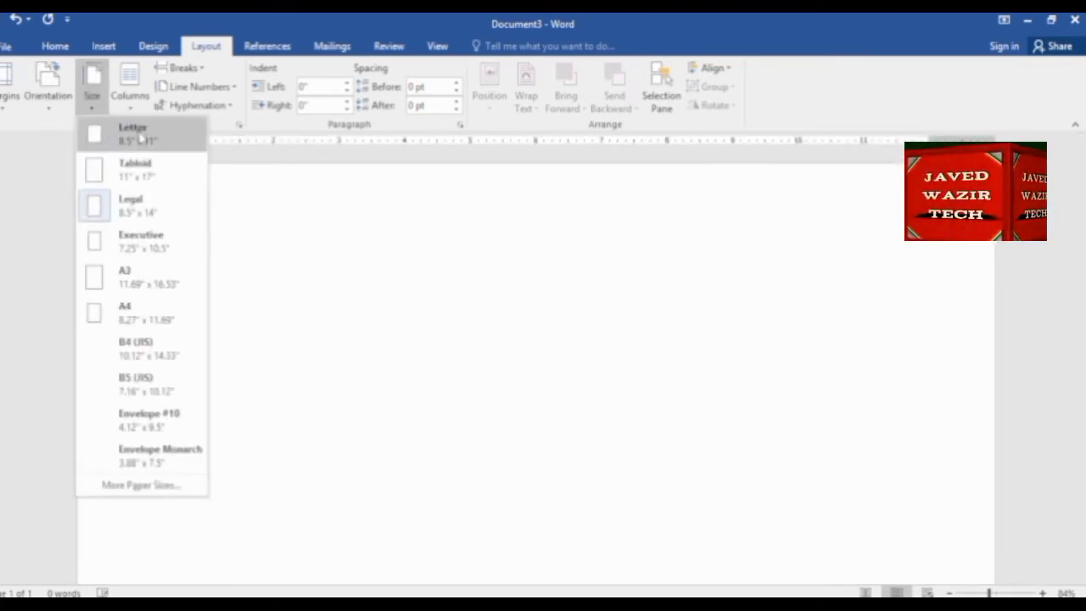
click(127, 312)
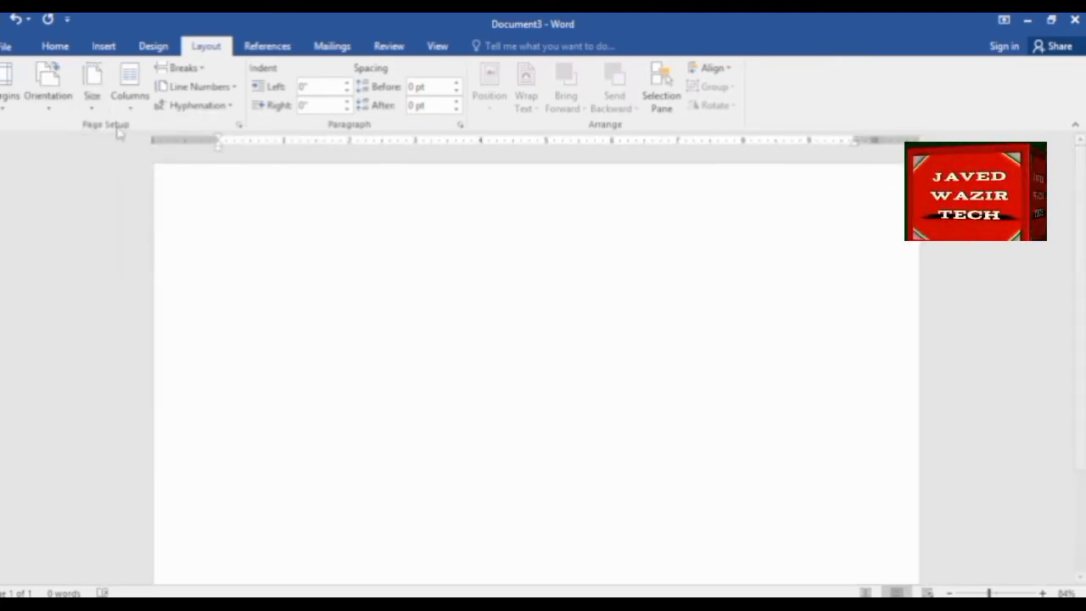
click(91, 84)
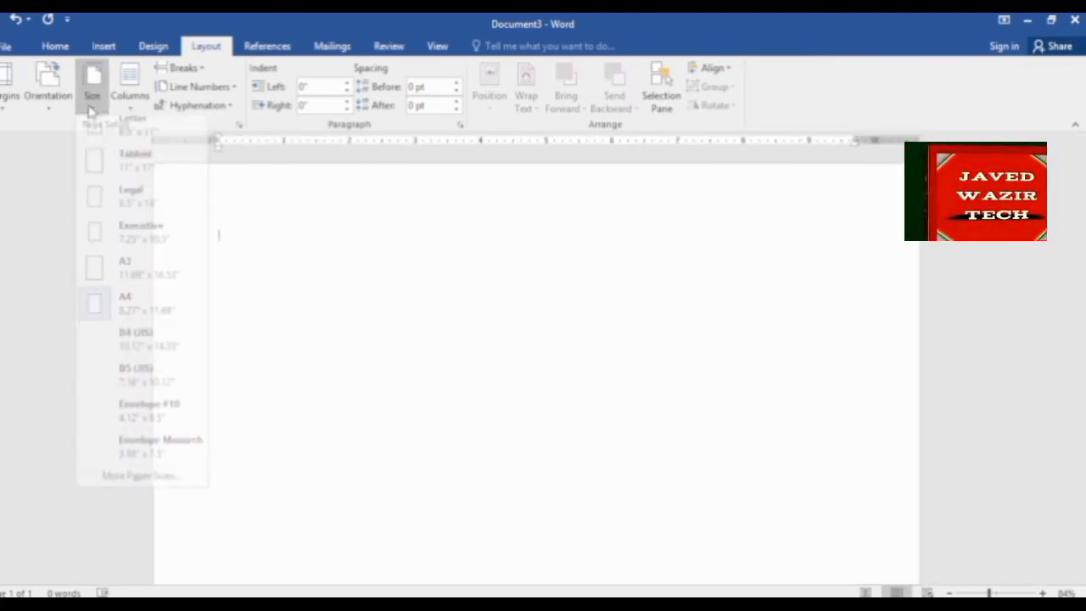
click(151, 218)
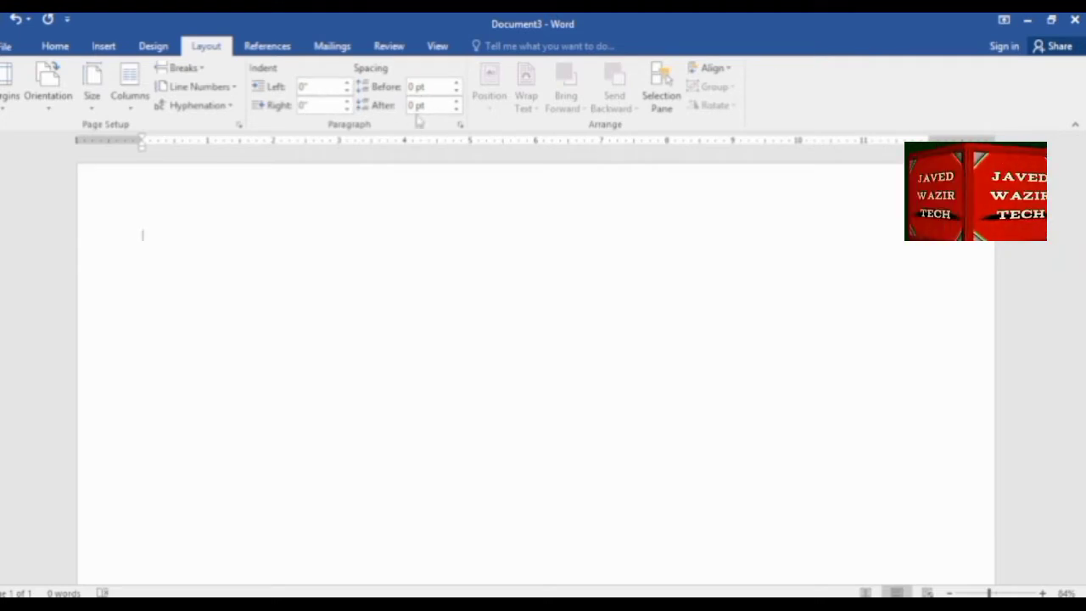
Use Save As > Browse to save the file as 'STUDENT S ATTENDANCE REGISTER' in Downloads.
click(9, 49)
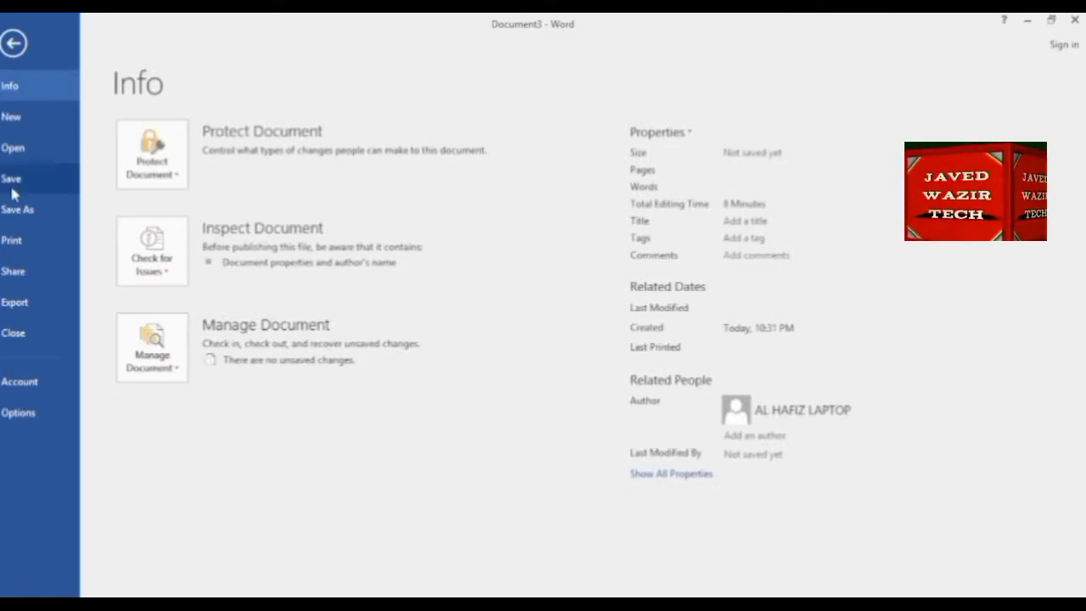
click(12, 212)
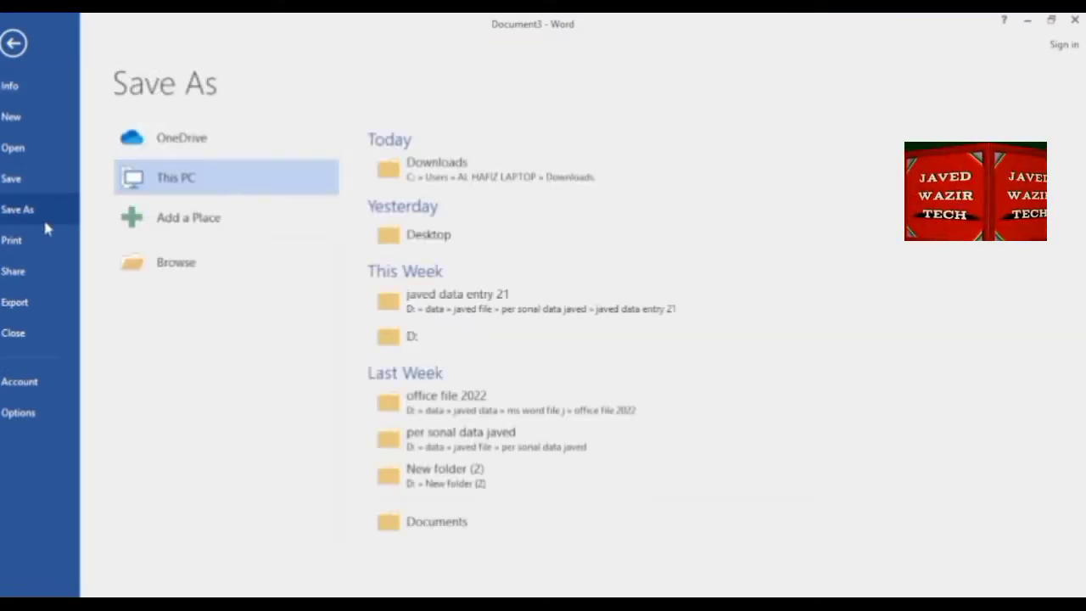
click(181, 268)
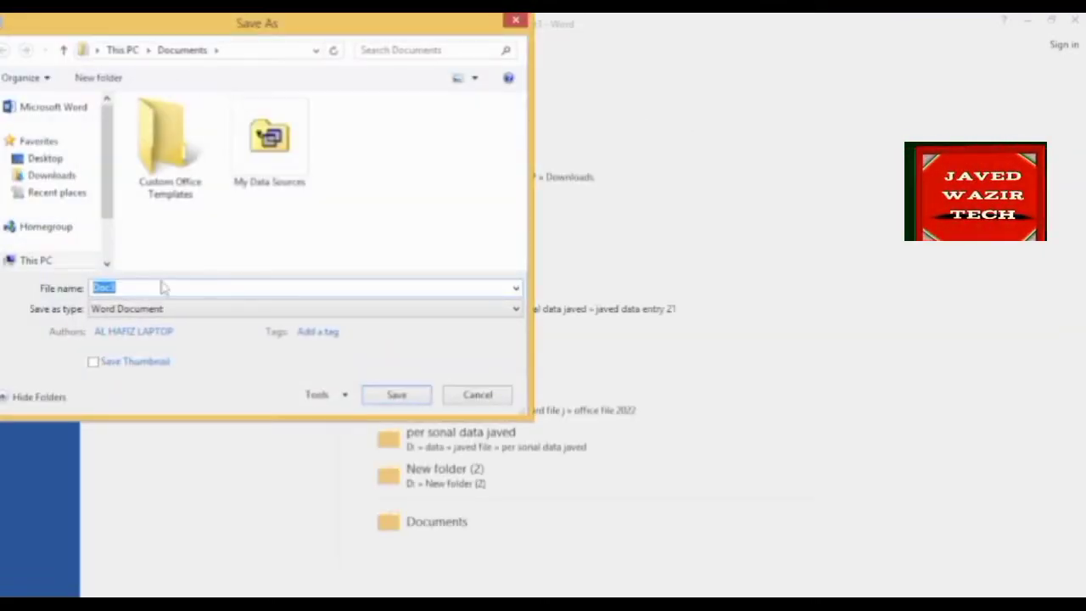
text(STUDENT S ATTENDANCE REGISTER)
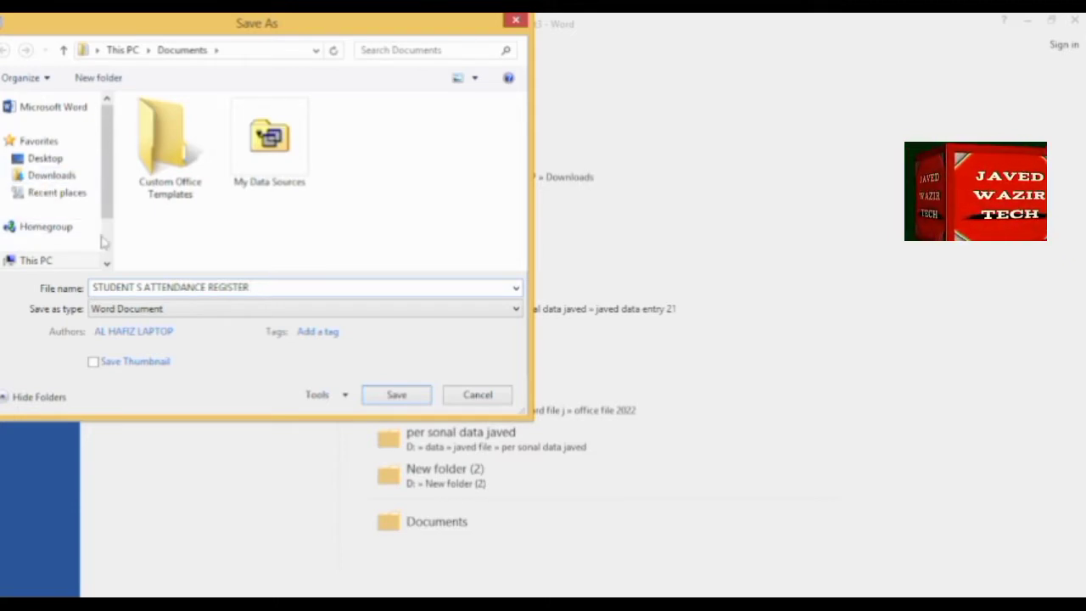
click(52, 176)
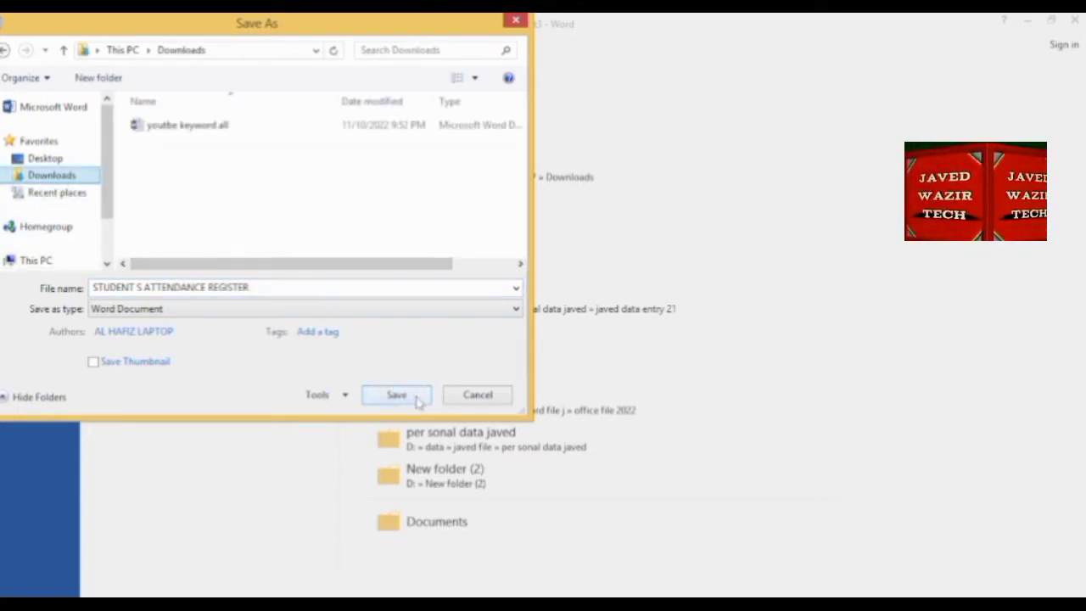
click(416, 401)
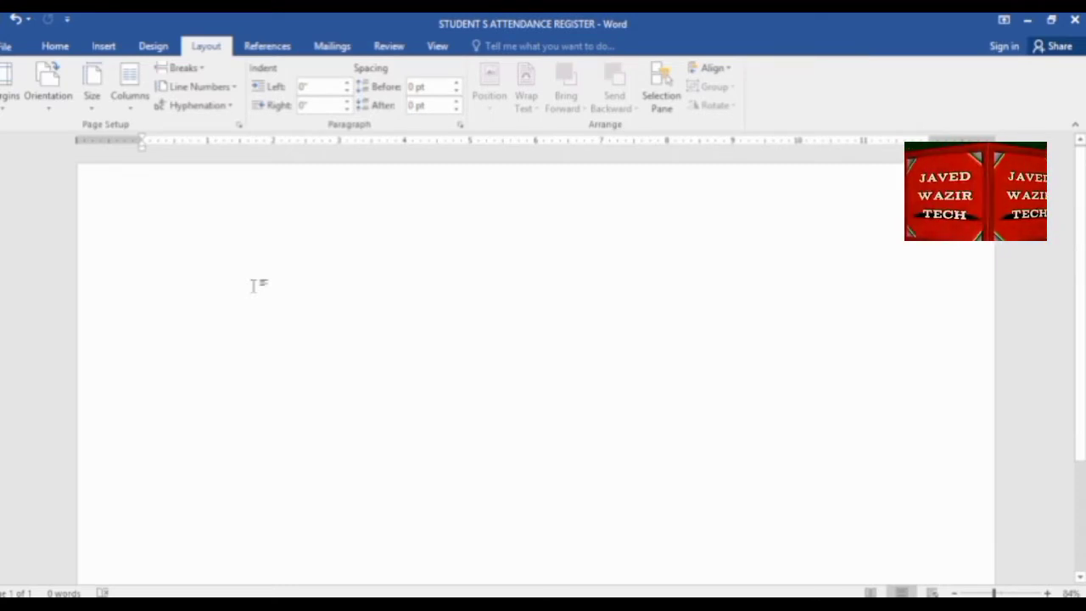
Type the heading 'STUDENT S ATTENDANCE REGISTER' with 'CLASS' on the line beneath it.
text(STUDENT)
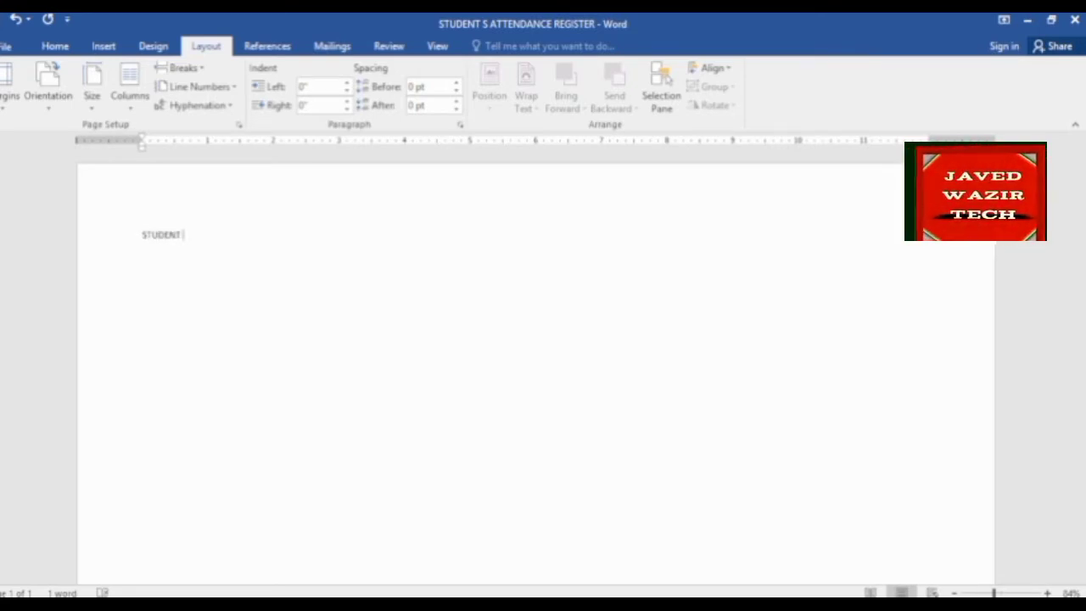
ctrl+scroll(213, 259, up, 3)
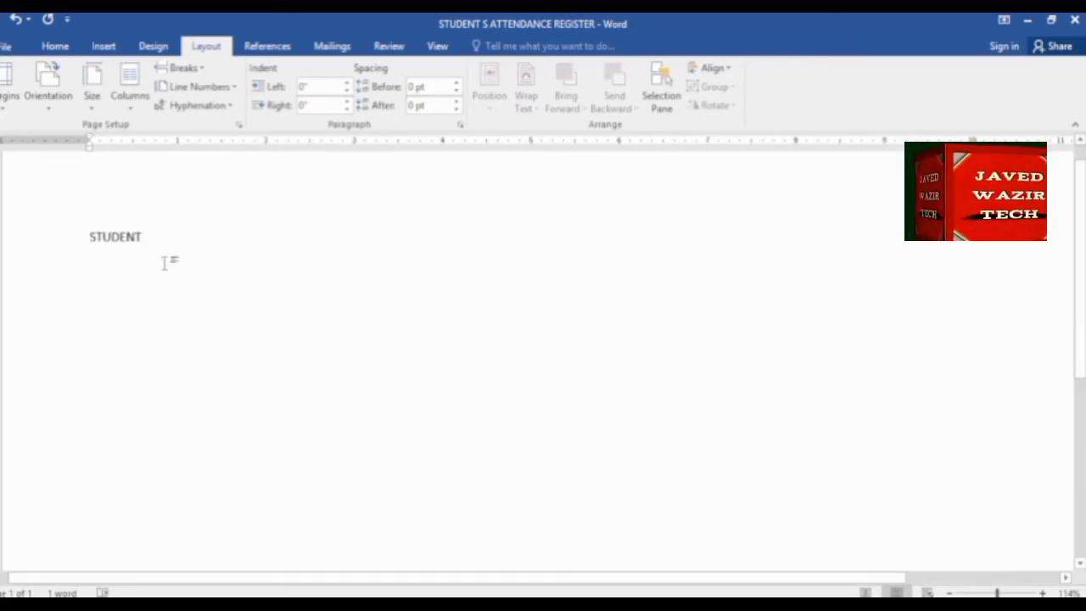
text( S)
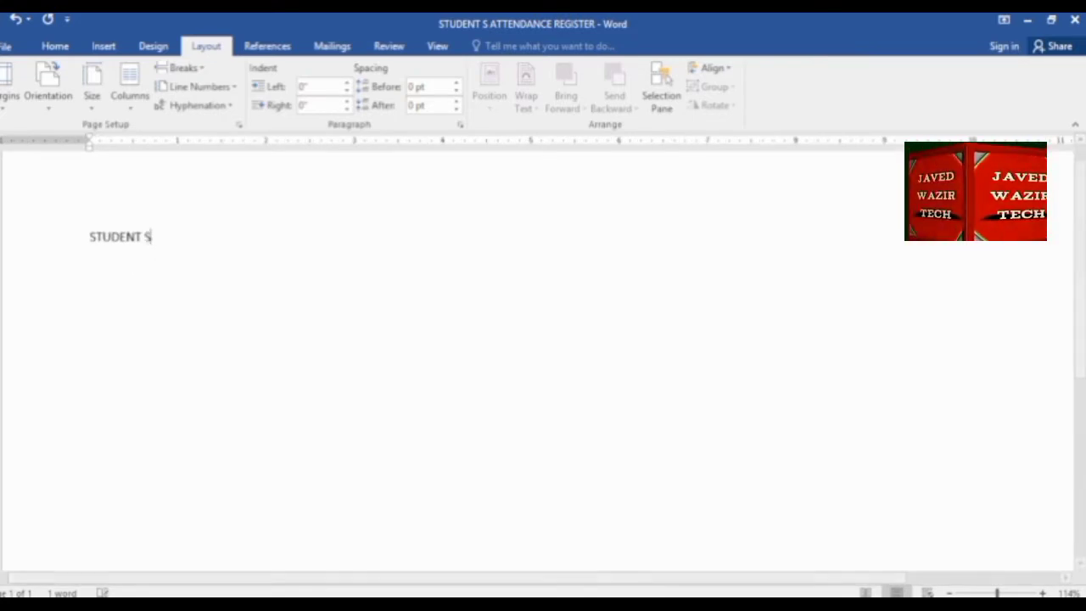
key(BackSpace)
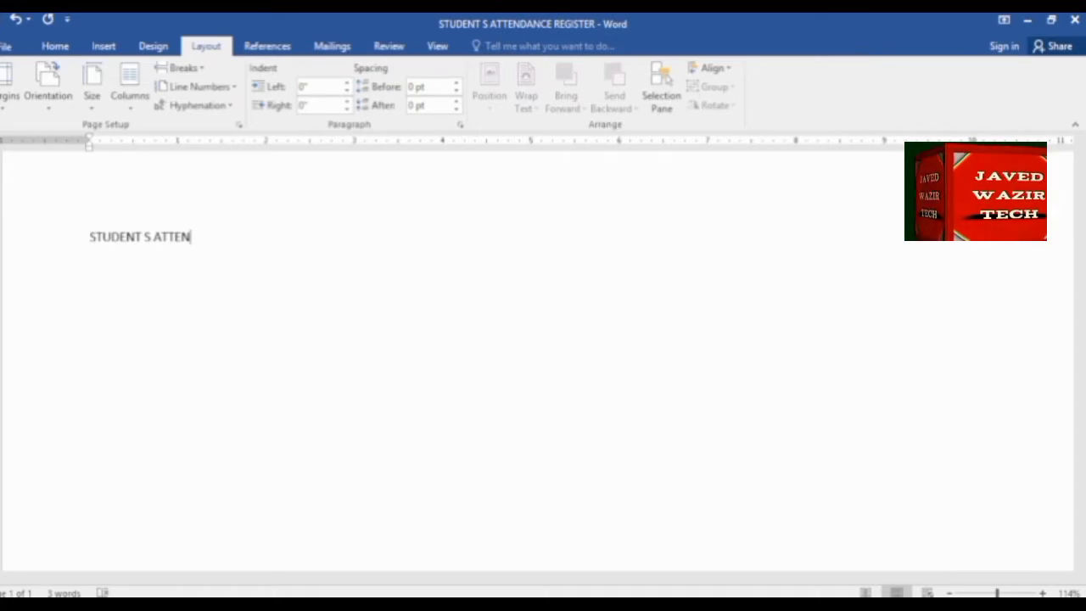
text(DANC)
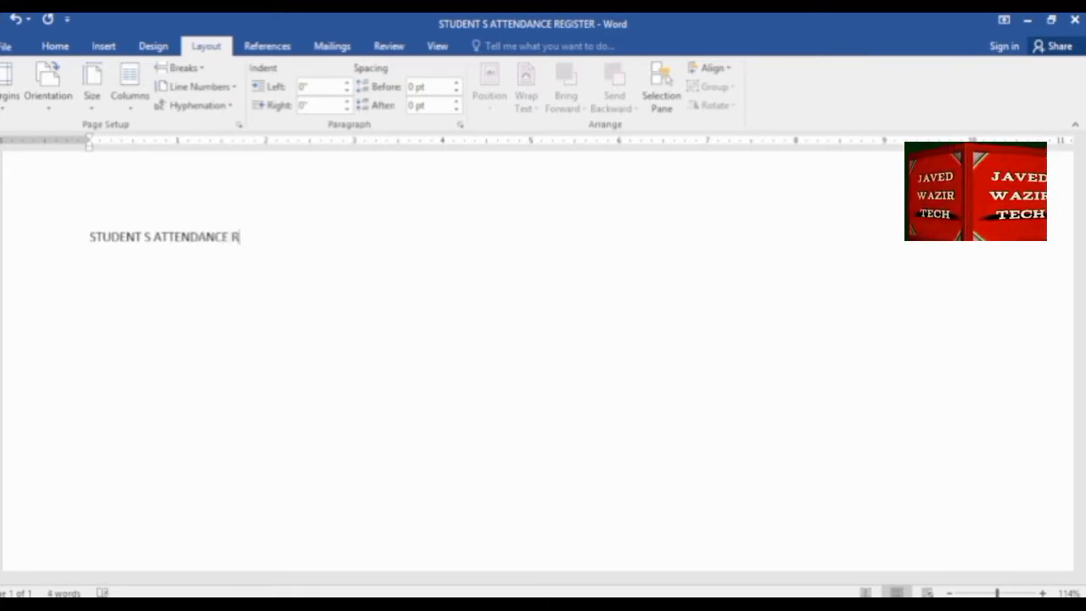
text(ER)
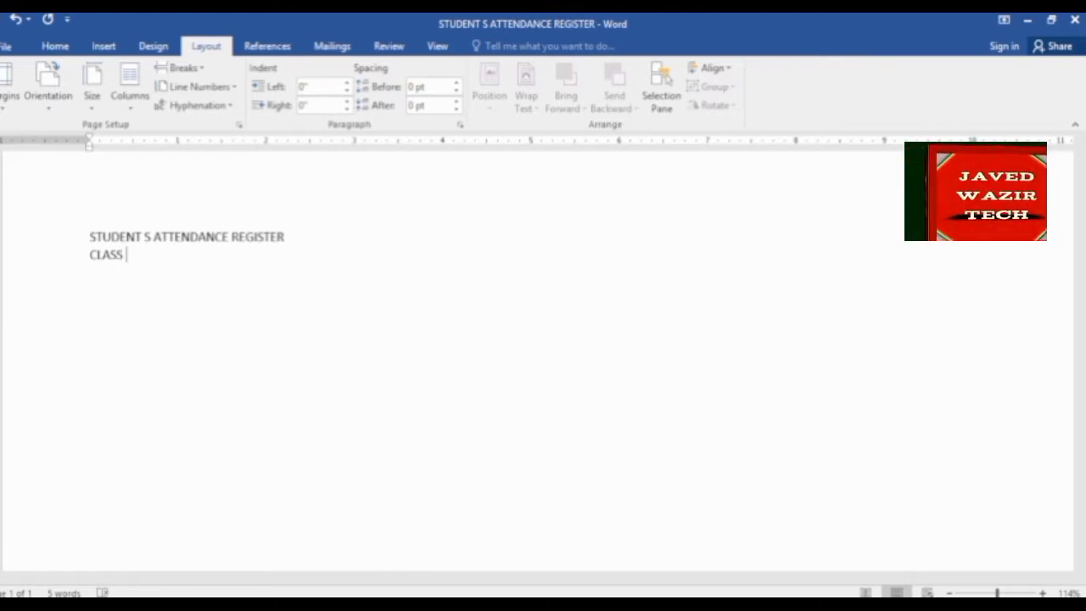
click(102, 46)
Draw a straight line after CLASS and give it the dark shape style.
click(204, 94)
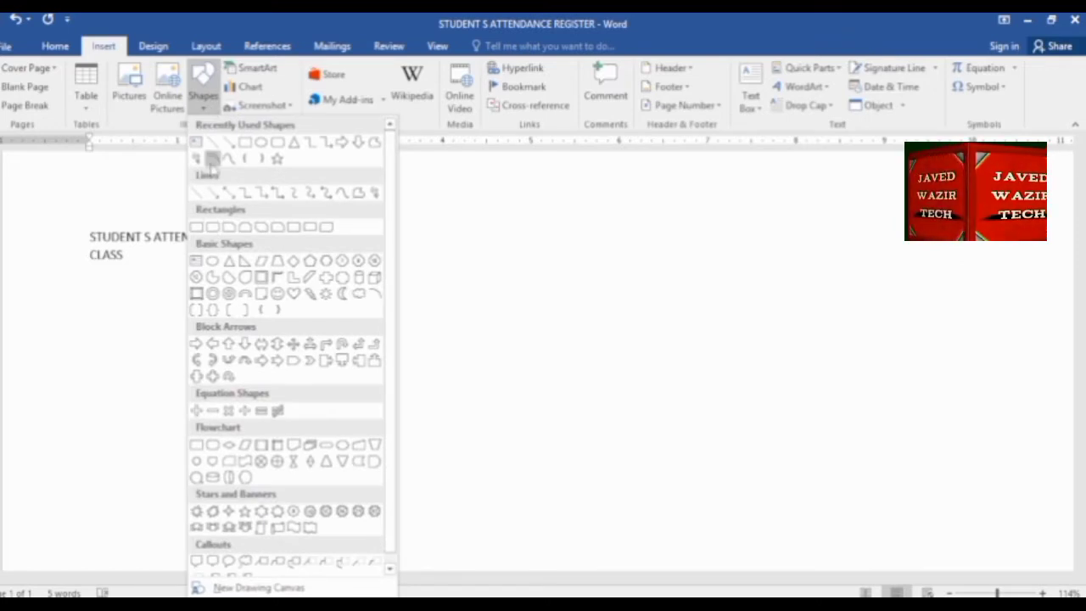
click(212, 158)
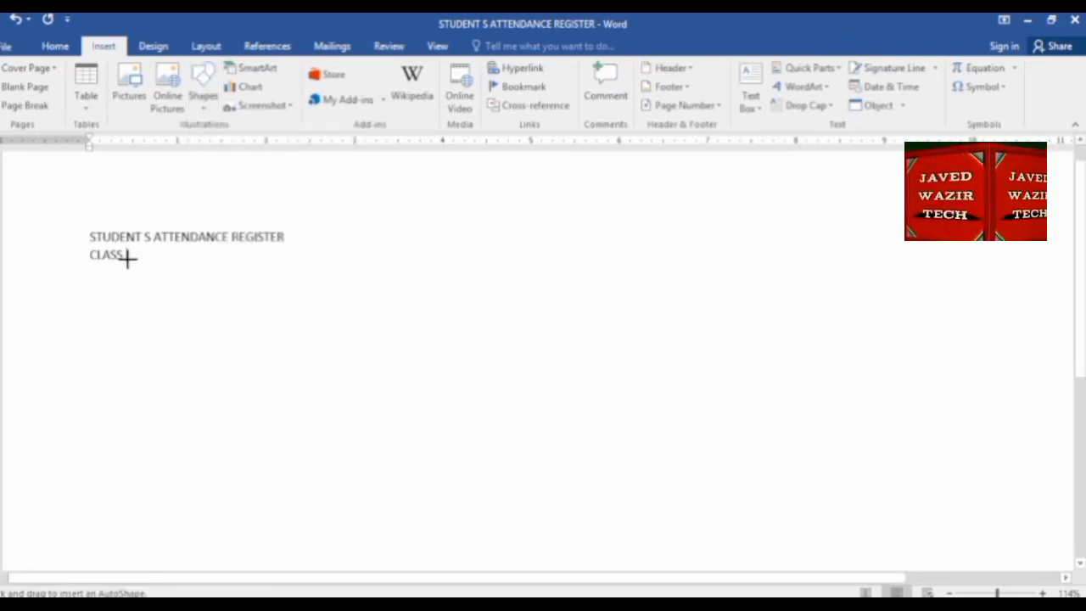
drag(127, 257, 285, 259)
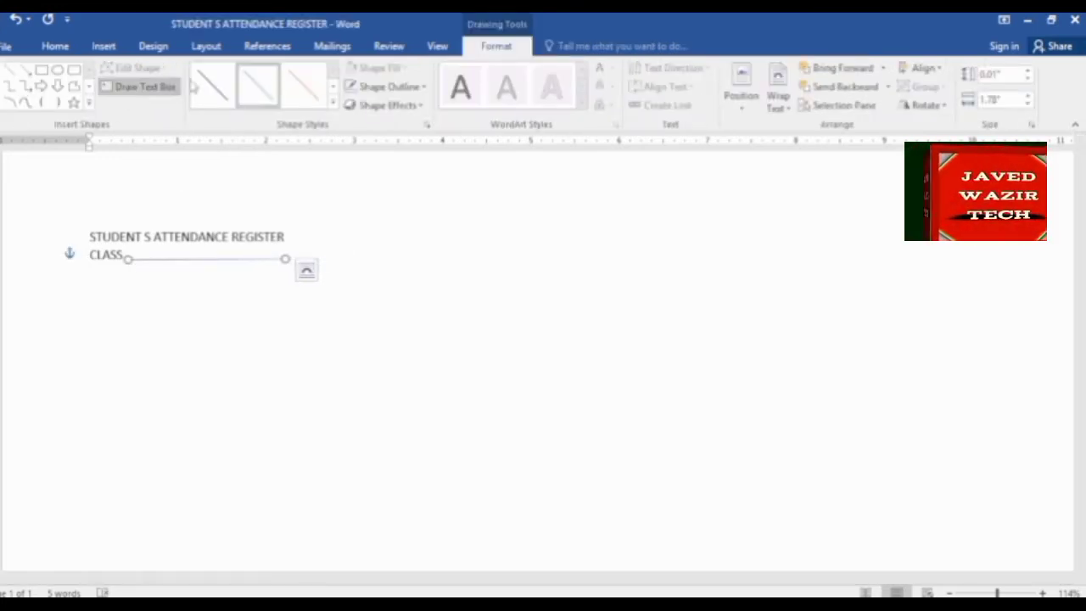
click(221, 94)
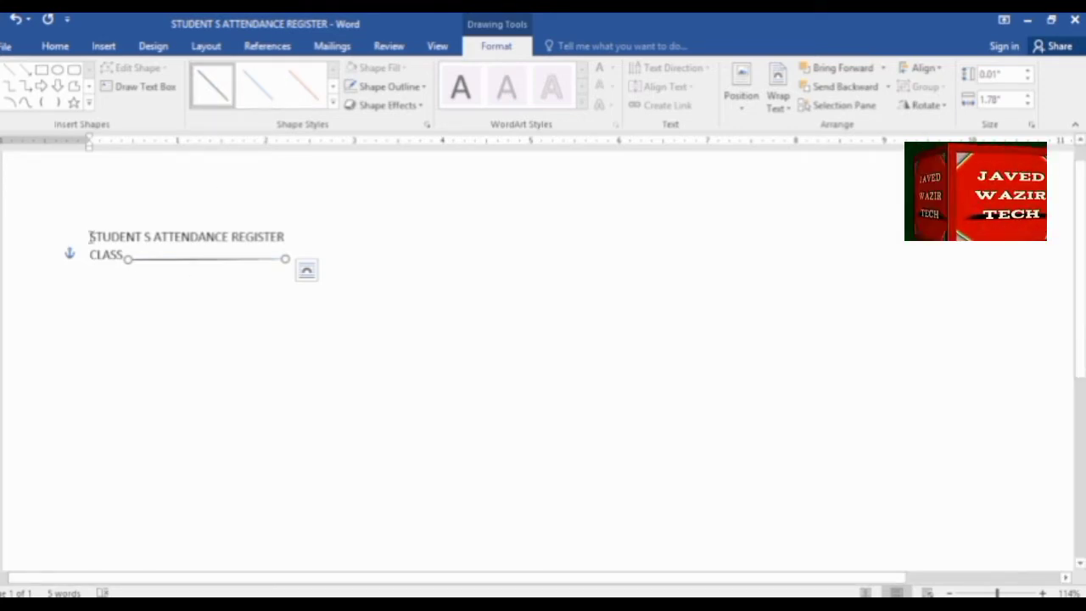
Add a blank line below the heading and tab along to the right of the CLASS line.
click(290, 236)
key(Return)
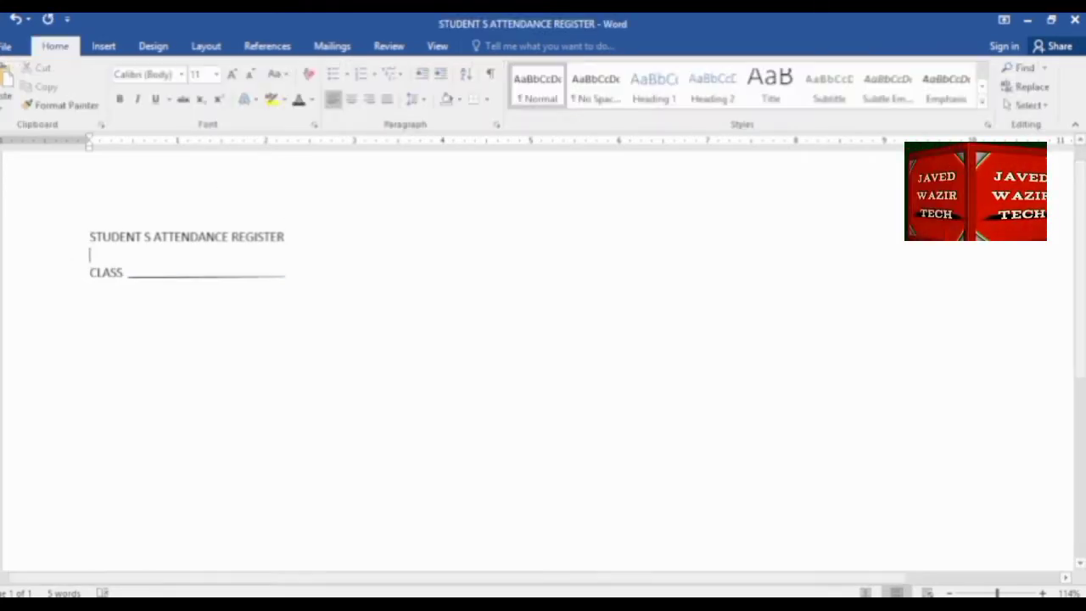
click(301, 276)
key(Tab)
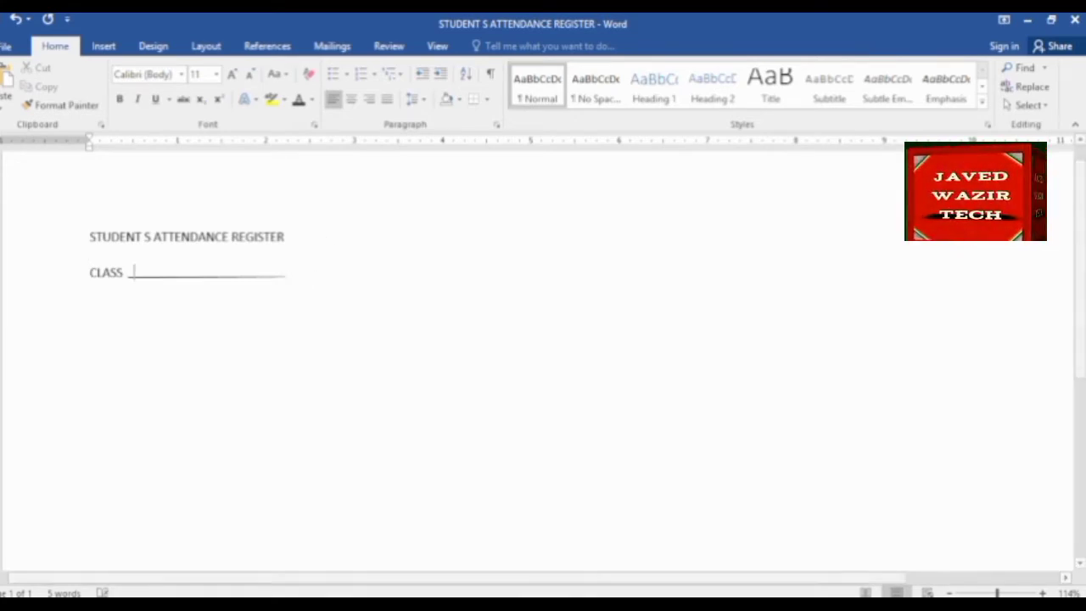
key(Tab)
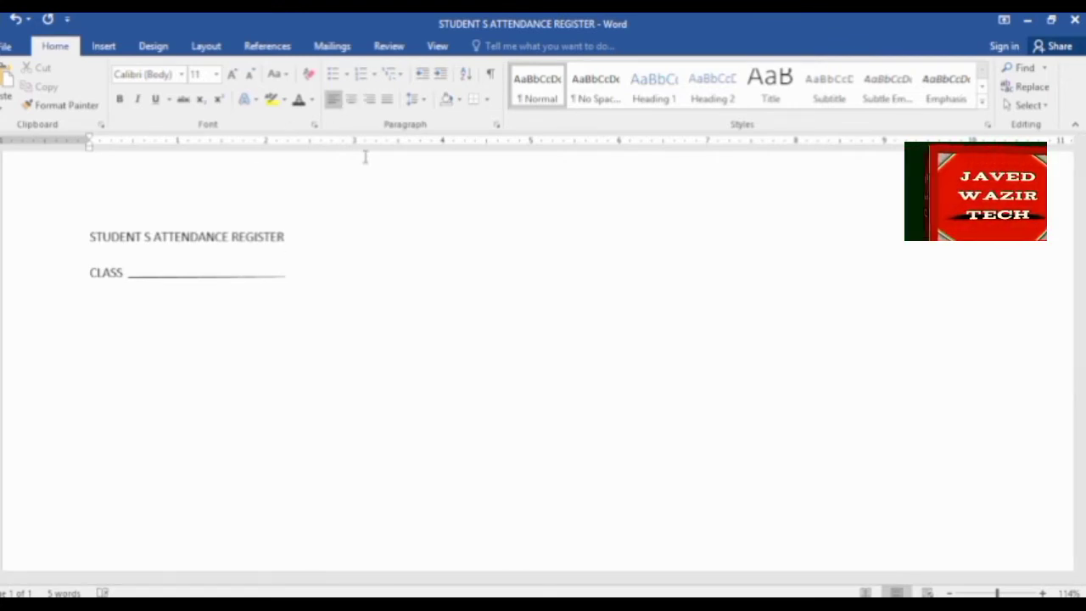
click(311, 274)
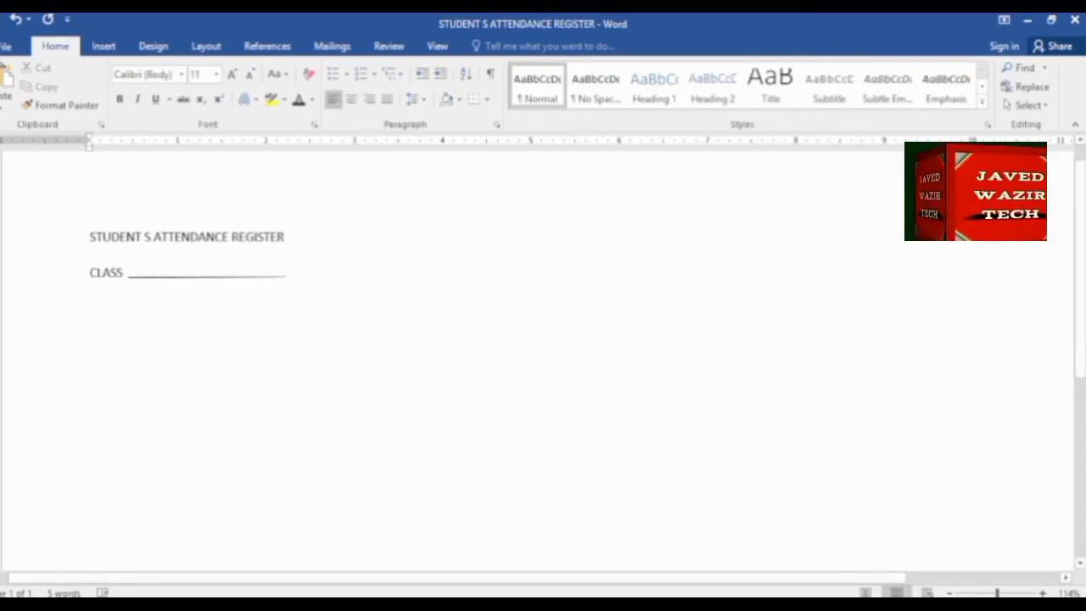
Tab further along the CLASS line and type the label 'DATE :'.
key(Tab)
key(Tab)
key(Tab)
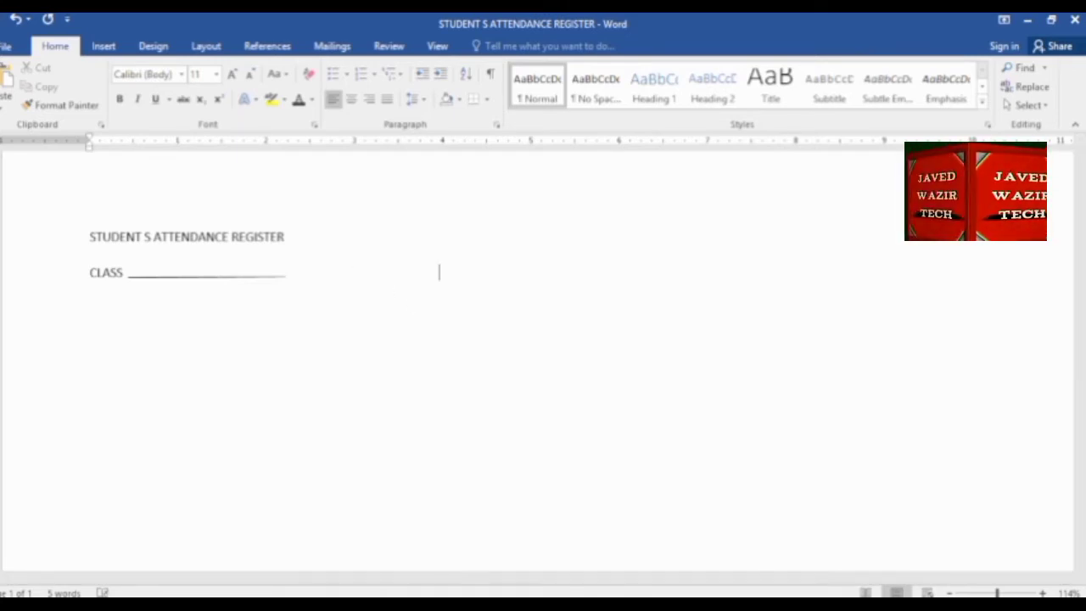
key(Tab)
key(Tab)
key(Tab)
key(Tab)
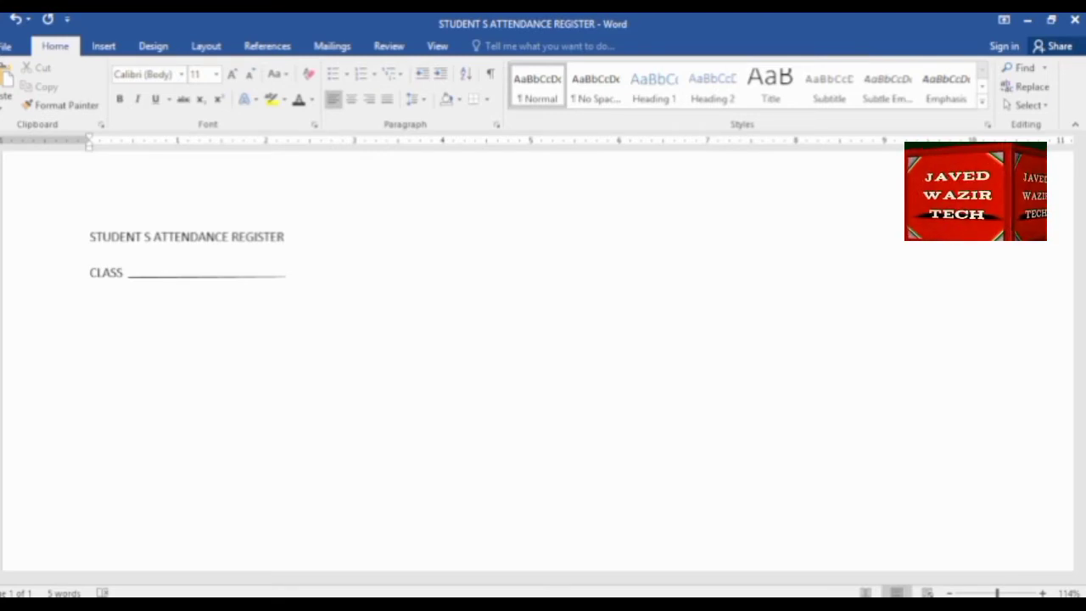
text( DATE :)
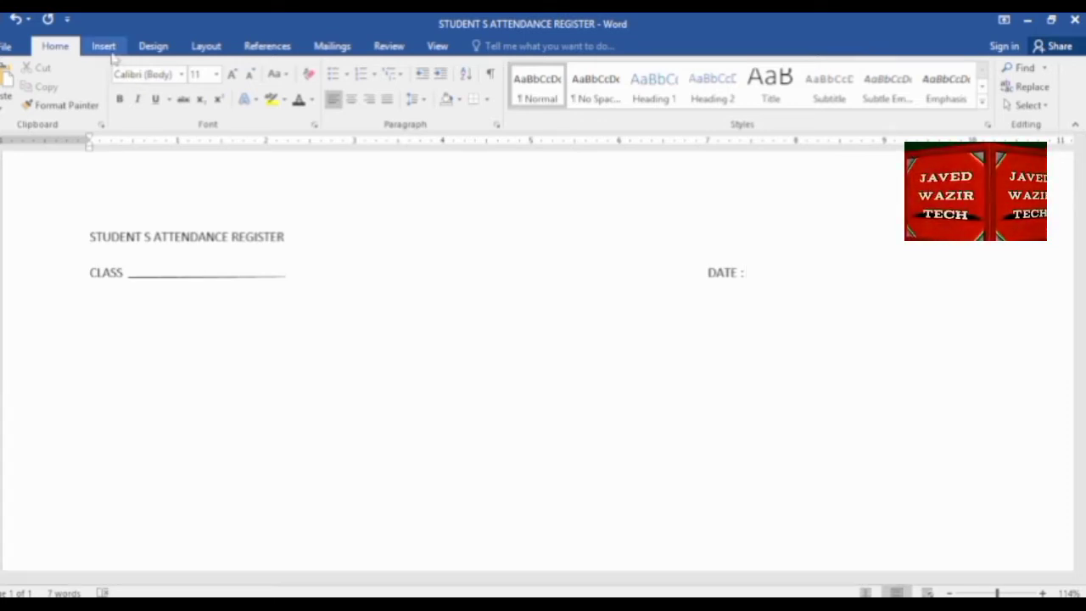
Draw a dark-styled straight line after 'DATE :' and start a new line below.
click(103, 46)
click(203, 95)
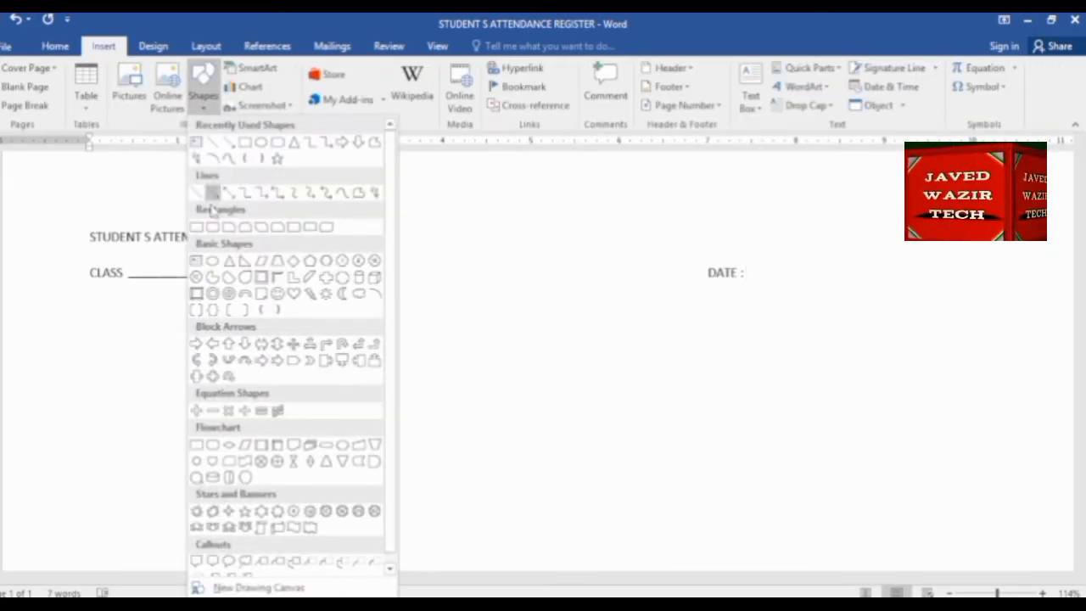
click(212, 157)
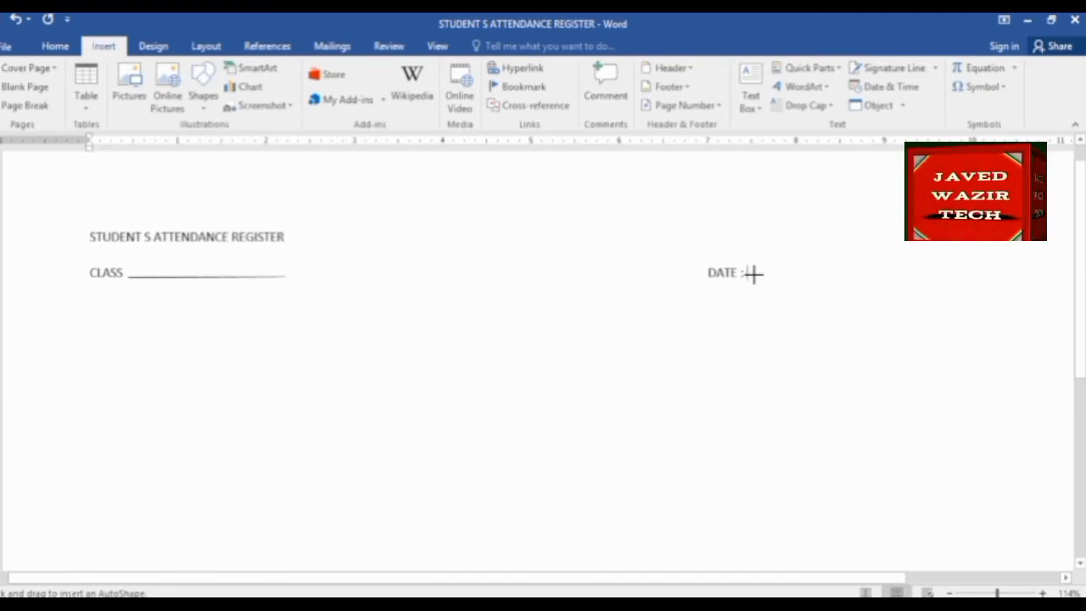
drag(753, 274, 911, 274)
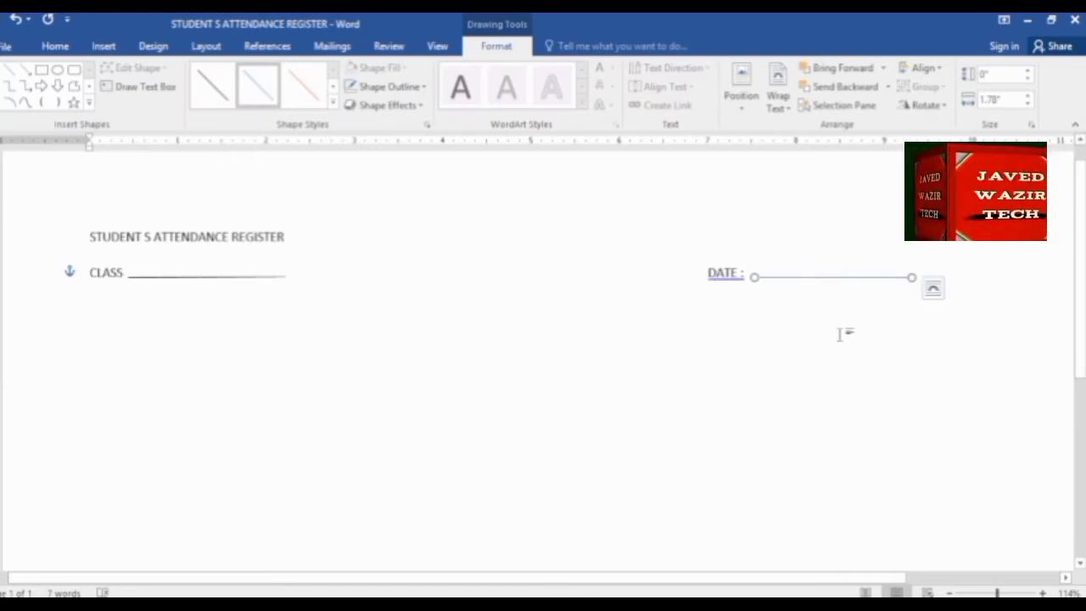
click(222, 91)
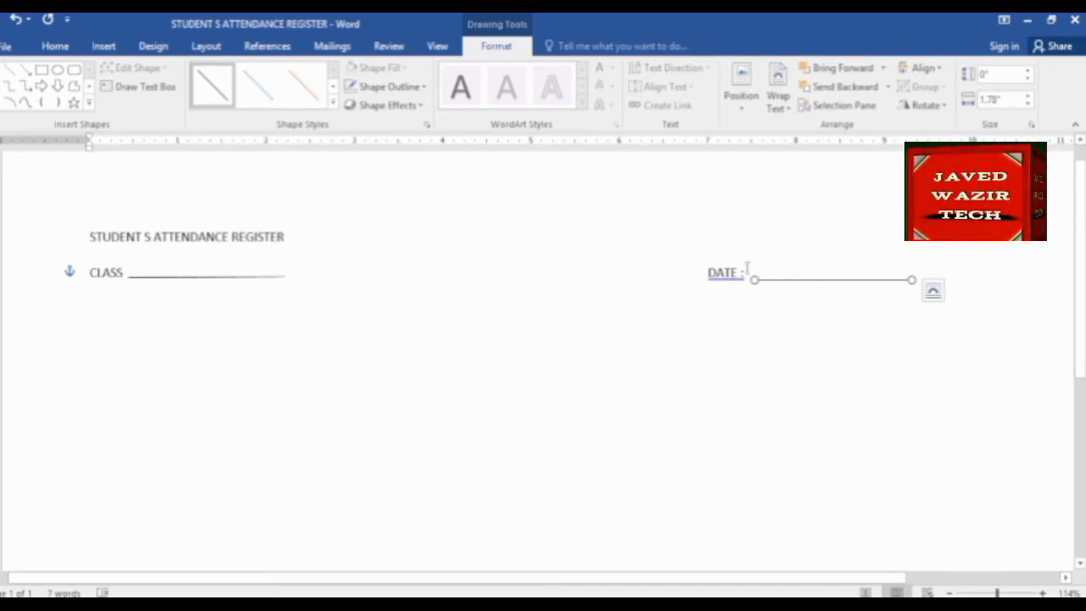
click(928, 280)
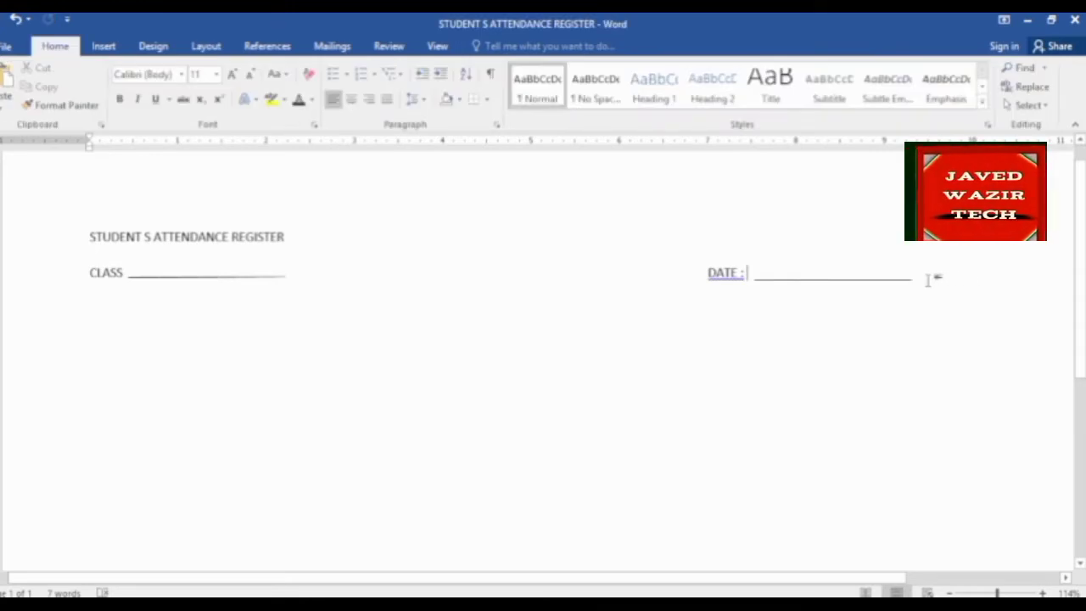
key(Return)
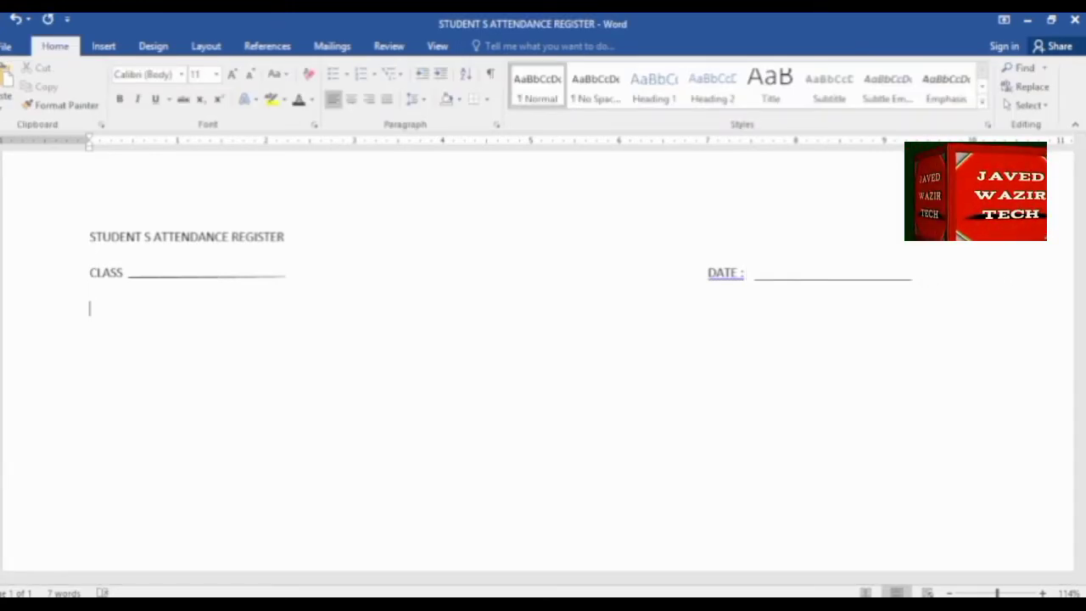
Type 'TECHNOLOGY :' on the new line and change CLASS to 'CLASS :'.
text(TECHN)
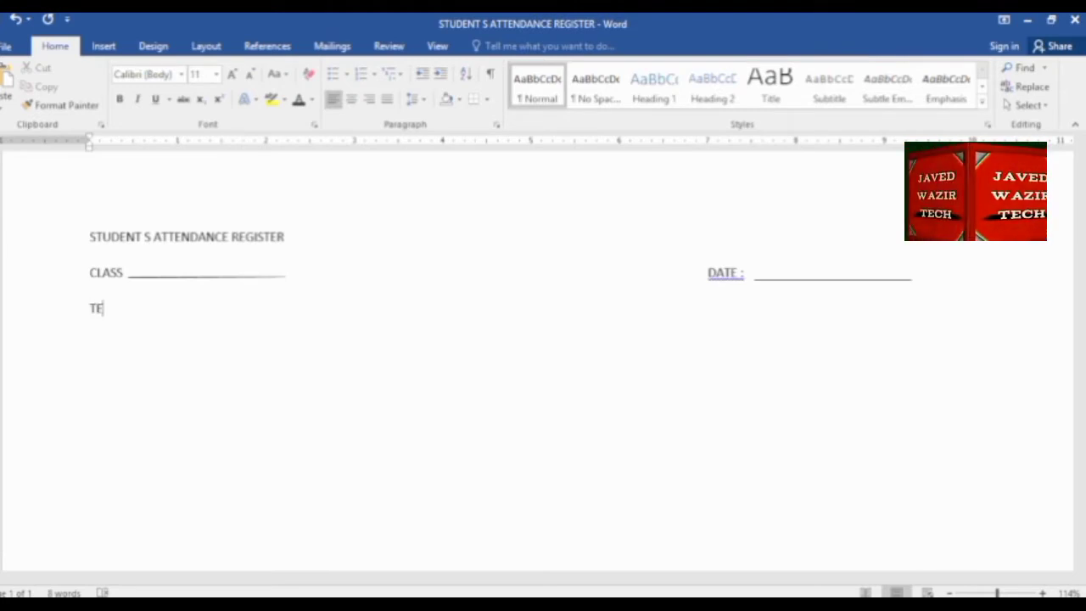
text(OLOGY :)
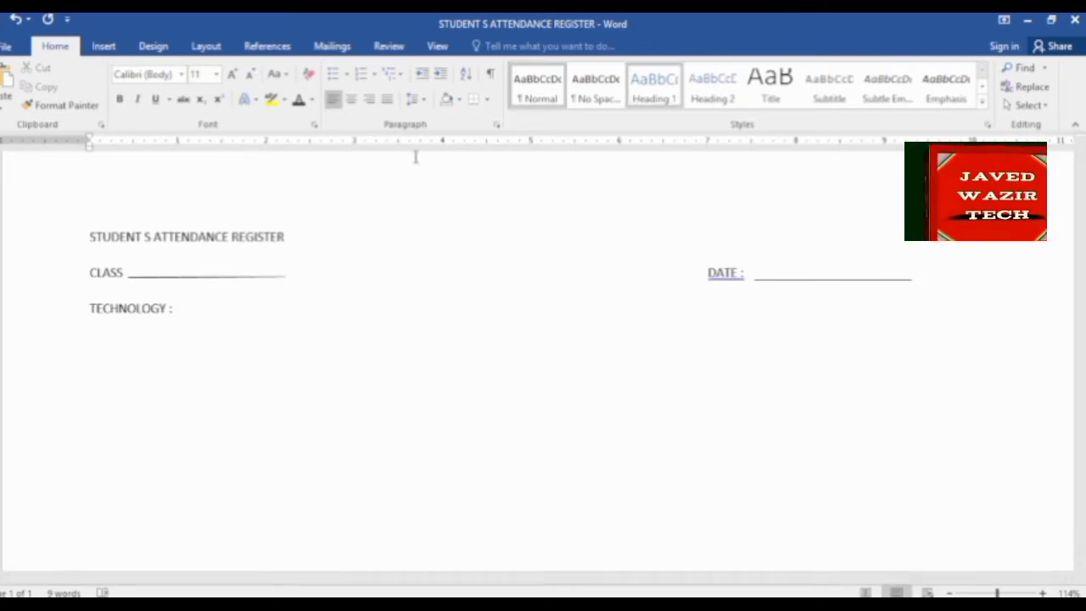
click(125, 272)
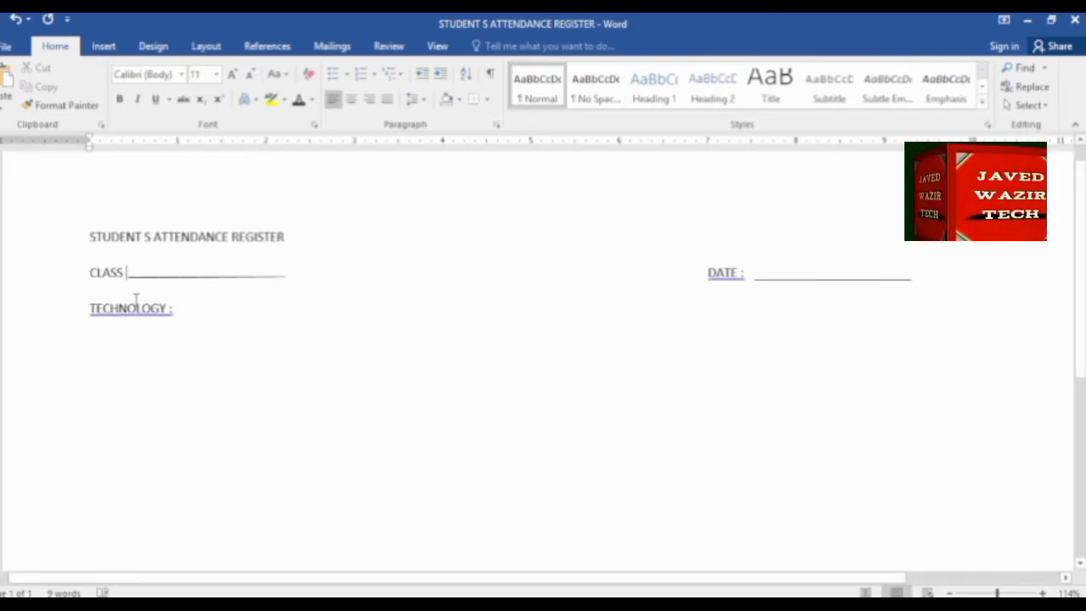
text(:)
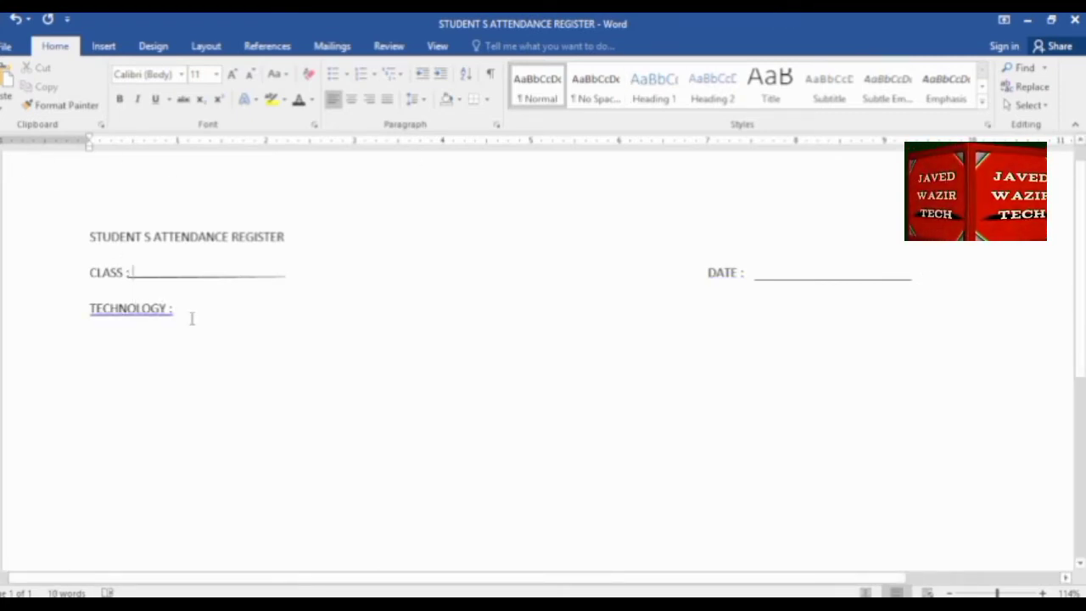
click(182, 311)
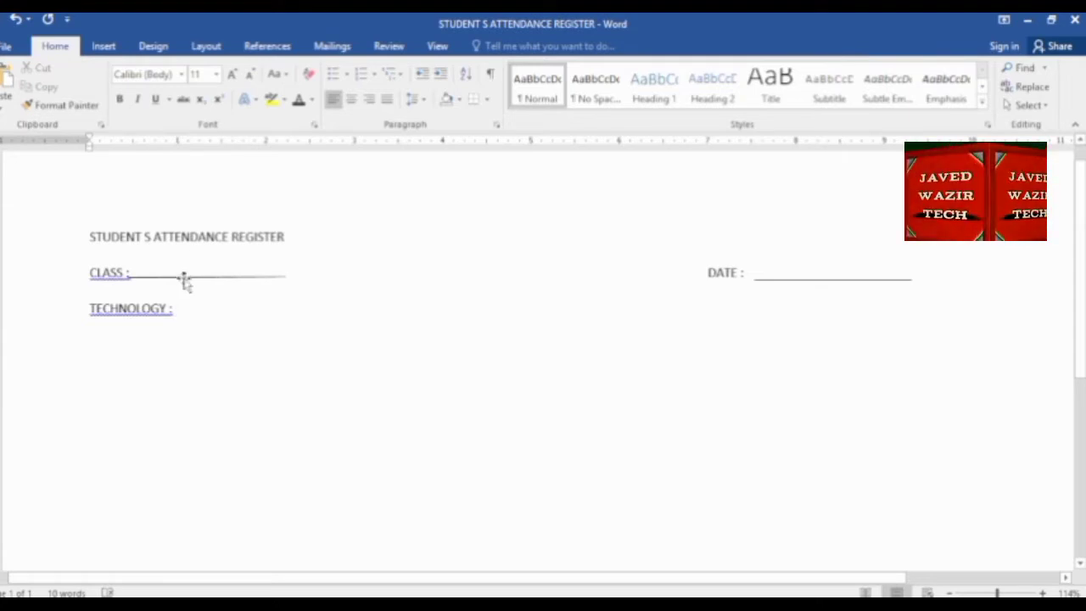
Copy the underline drawn after 'CLASS :' for reuse beside 'TECHNOLOGY :'.
click(183, 276)
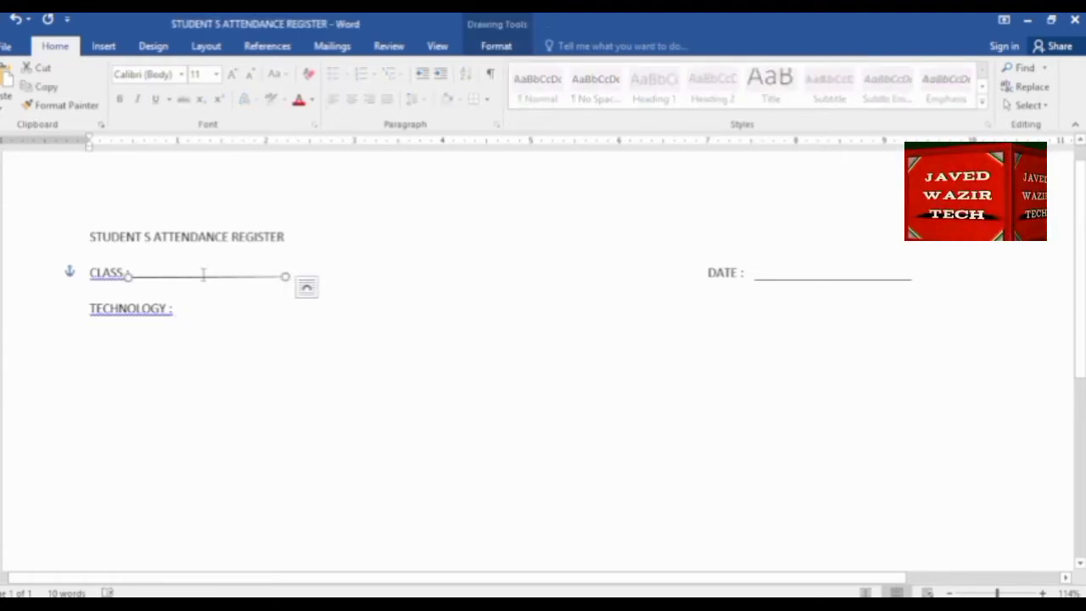
right_click(221, 279)
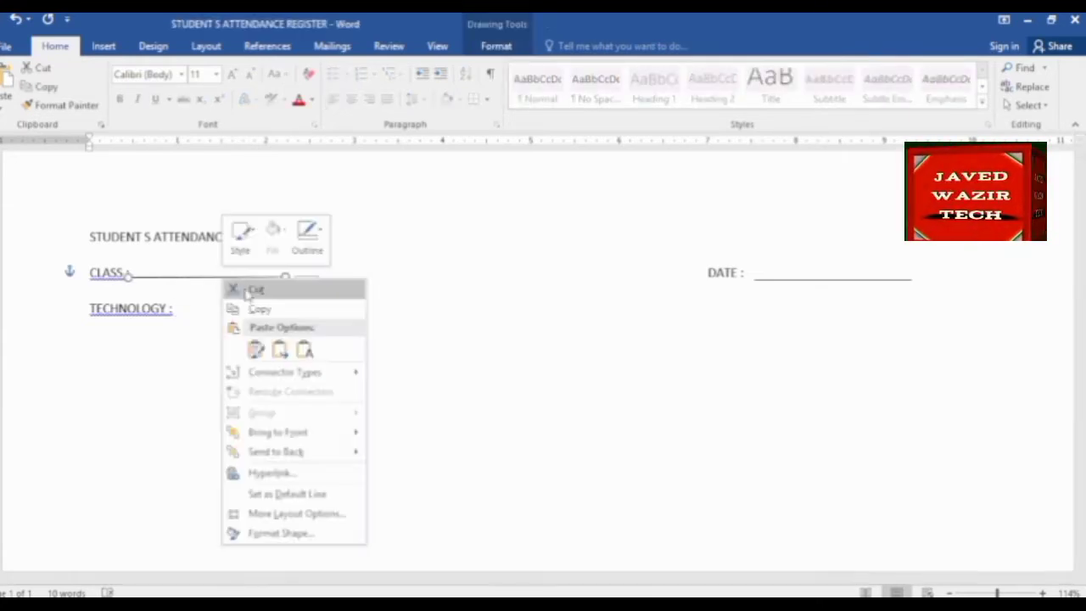
click(255, 311)
click(194, 312)
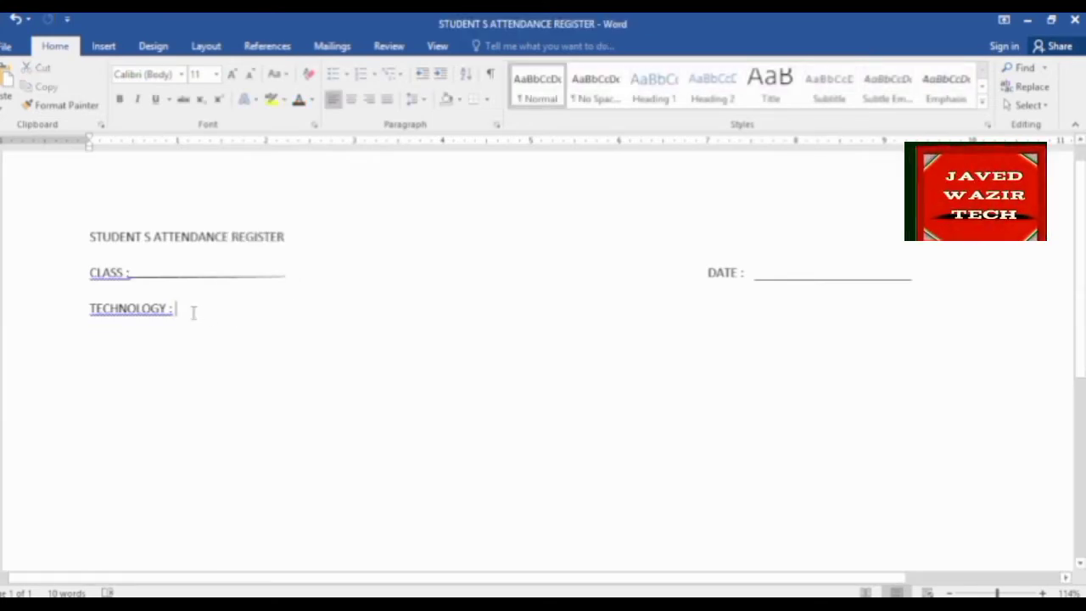
right_click(195, 312)
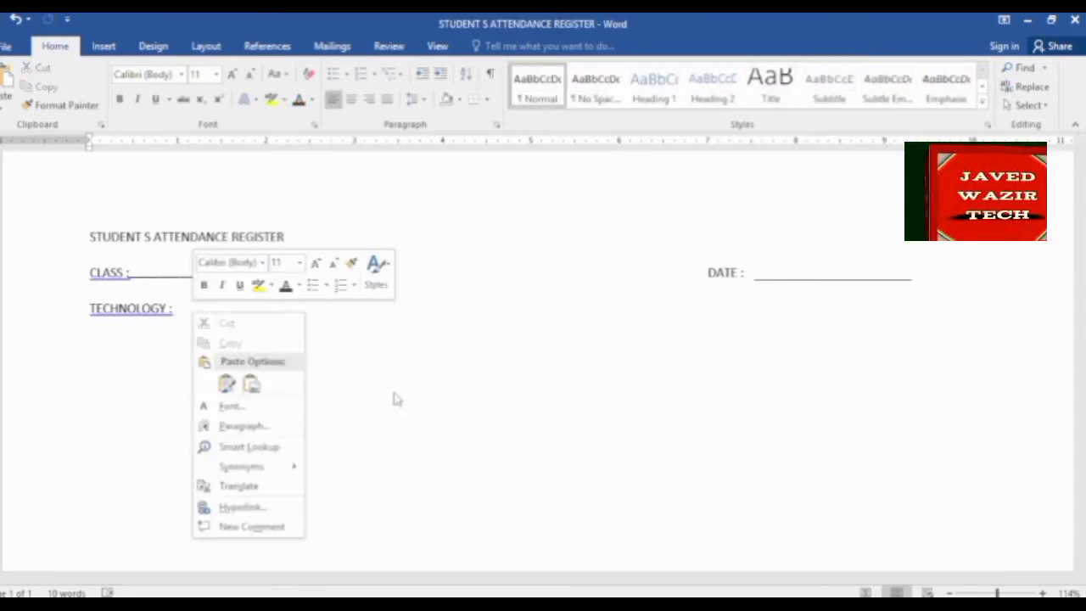
click(512, 377)
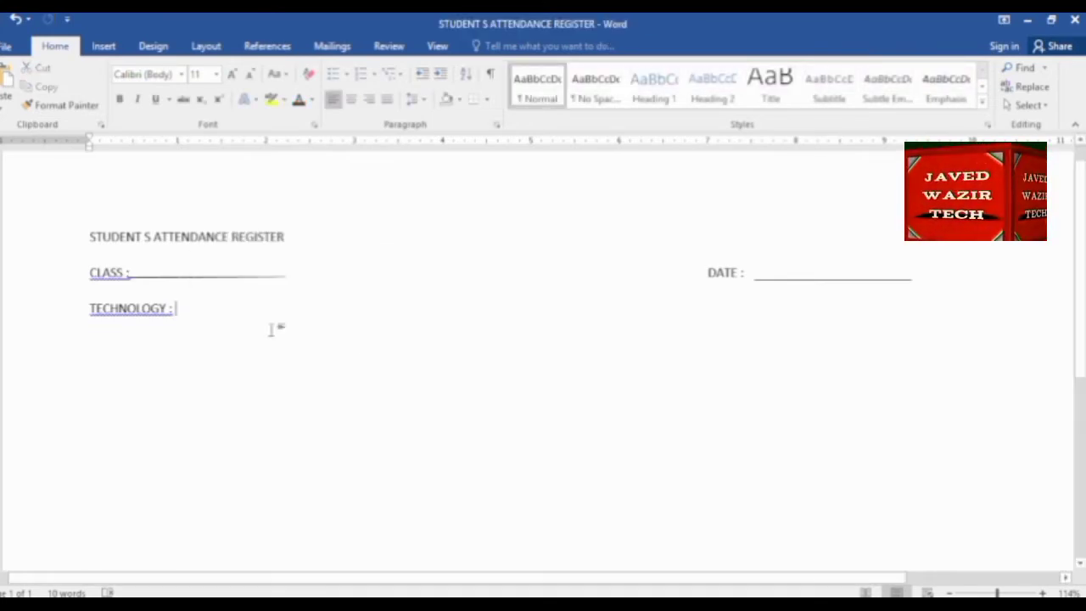
Paste the copied underline beside 'TECHNOLOGY :' and tab toward the right of that row.
click(8, 81)
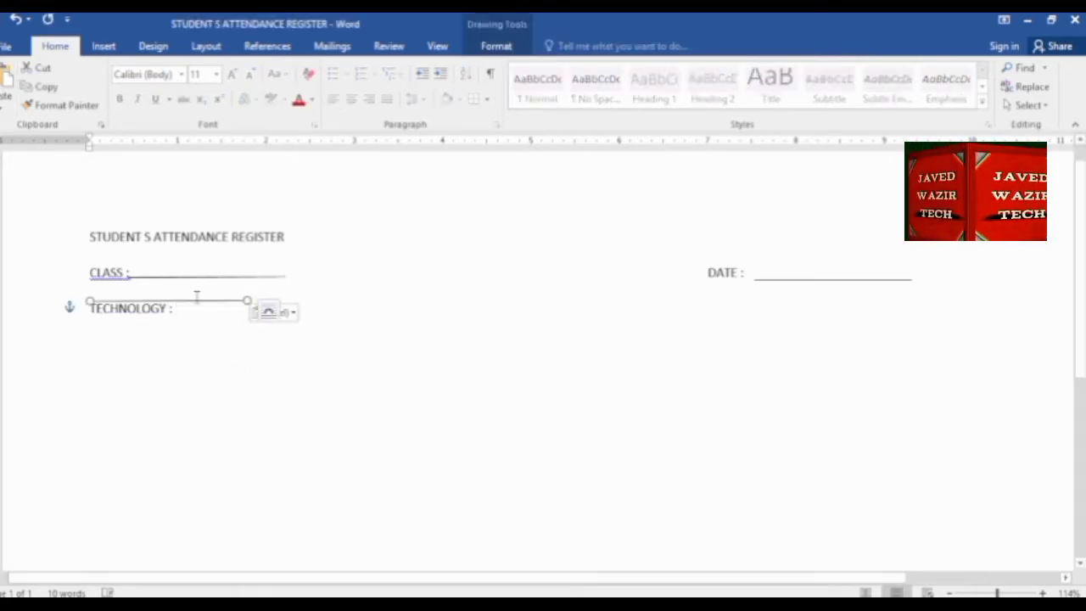
mouse_move(200, 301)
mouse_down()
mouse_move(291, 330)
mouse_move(293, 315)
mouse_up()
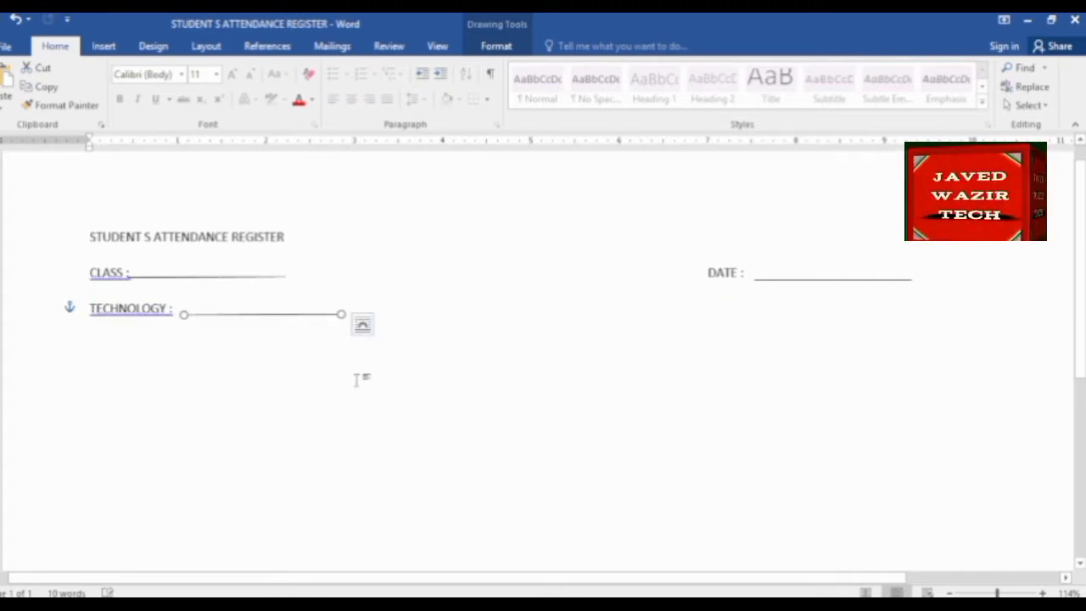
key(ctrl+z)
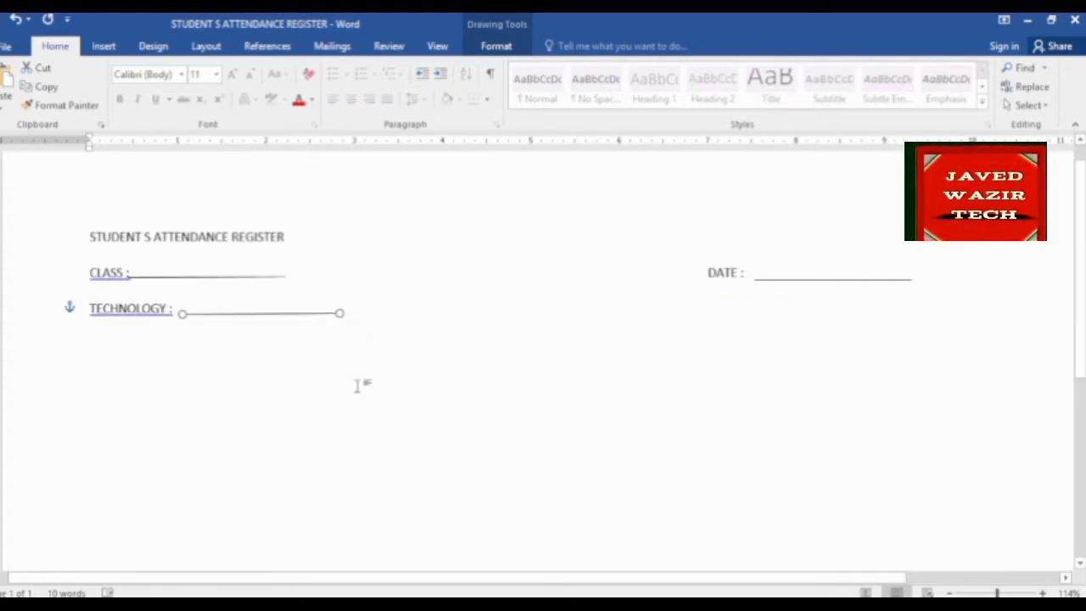
key(ctrl+y)
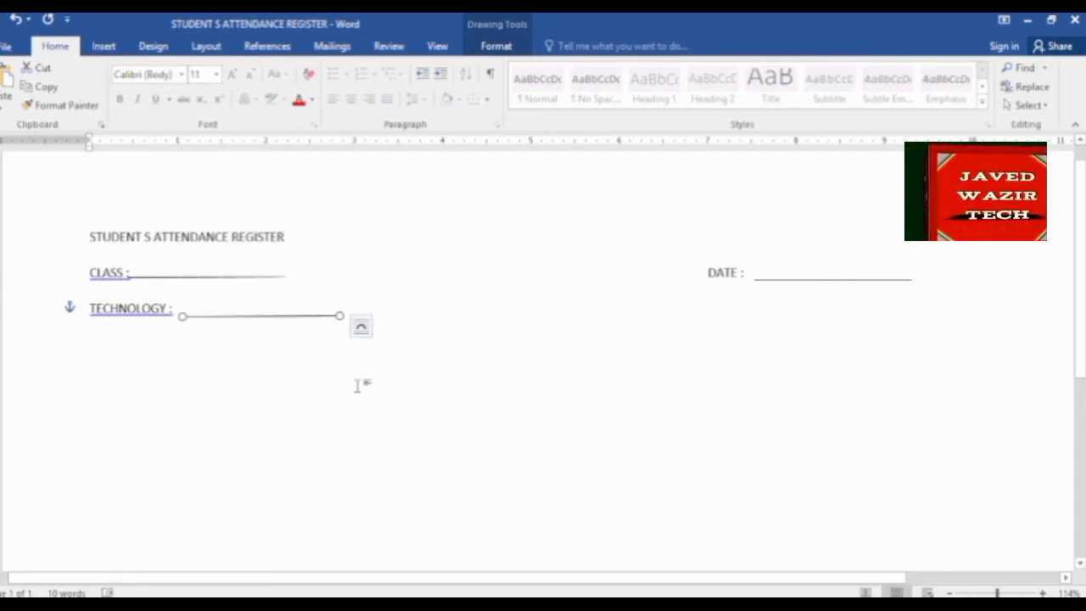
click(427, 392)
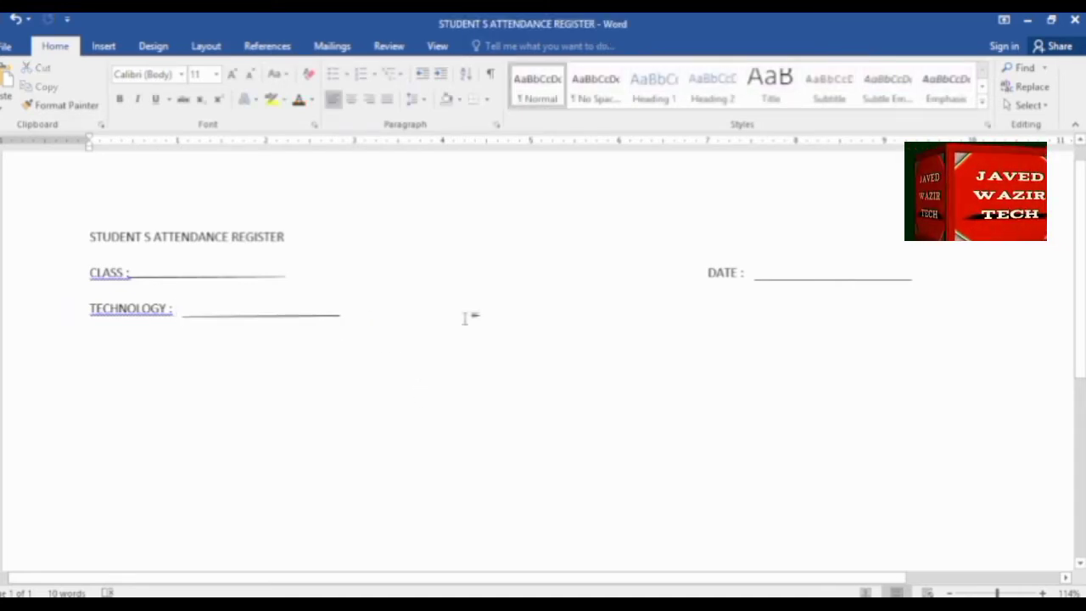
key(ctrl+z)
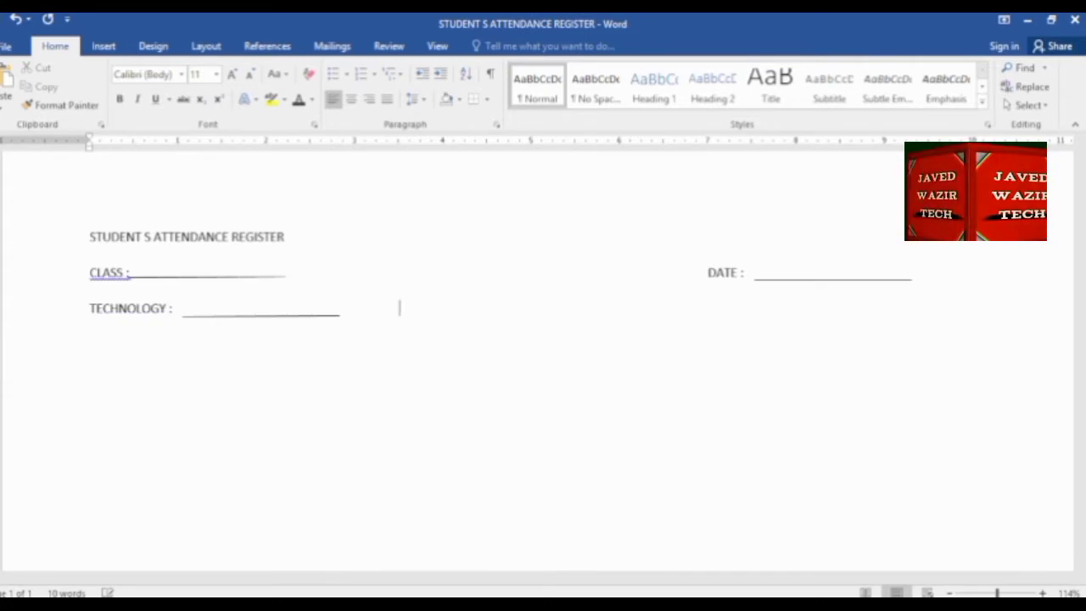
key(Tab)
key(Tab)
key(Tab)
key(Tab)
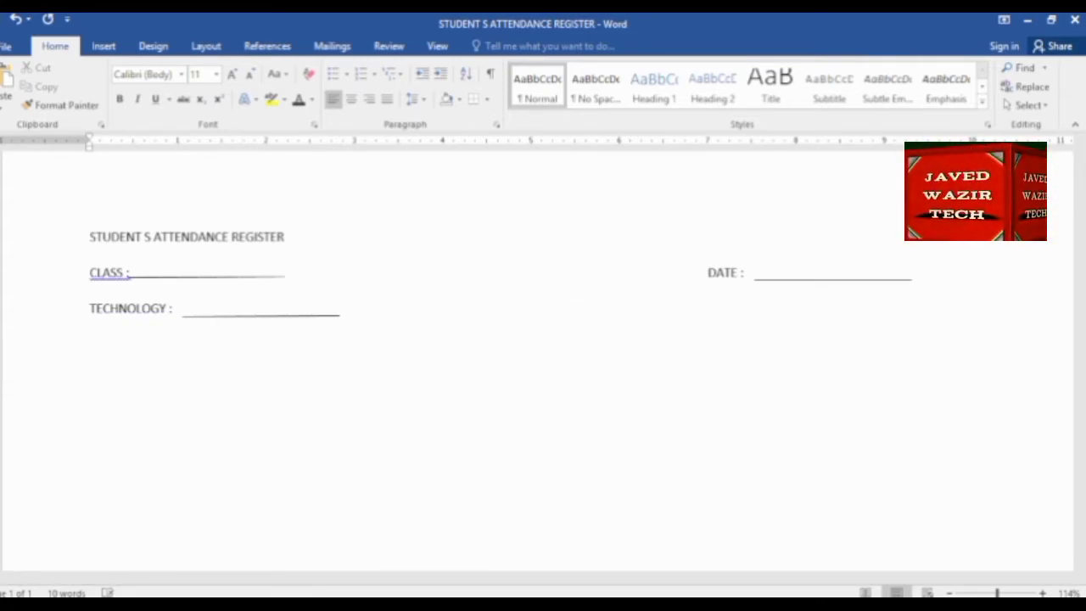
Type 'MONTH:', paste a fill-in line beside it, and start a new line below.
text(MONT)
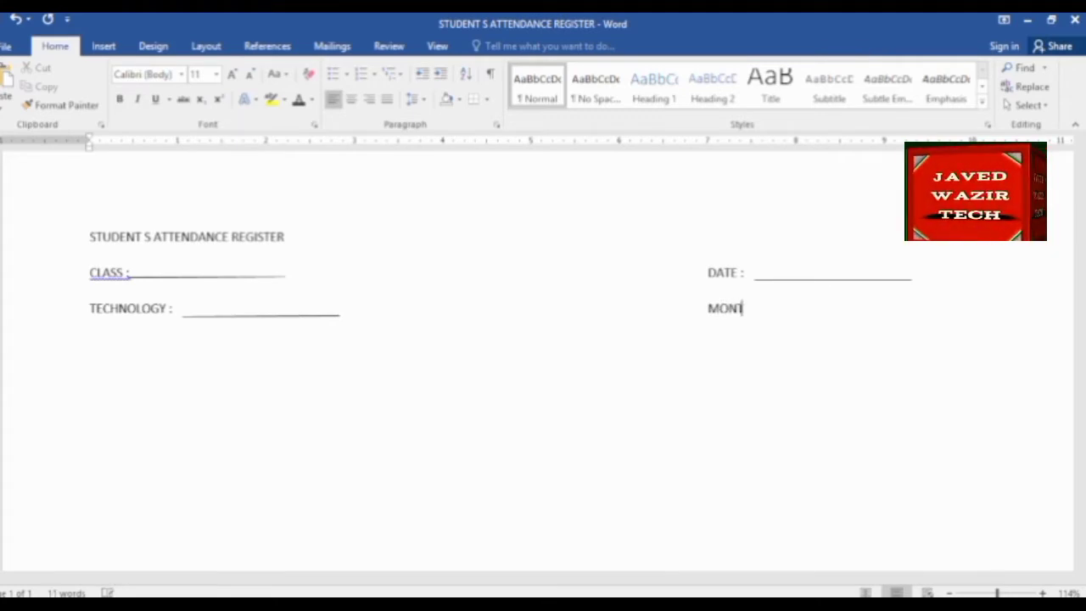
text(H:)
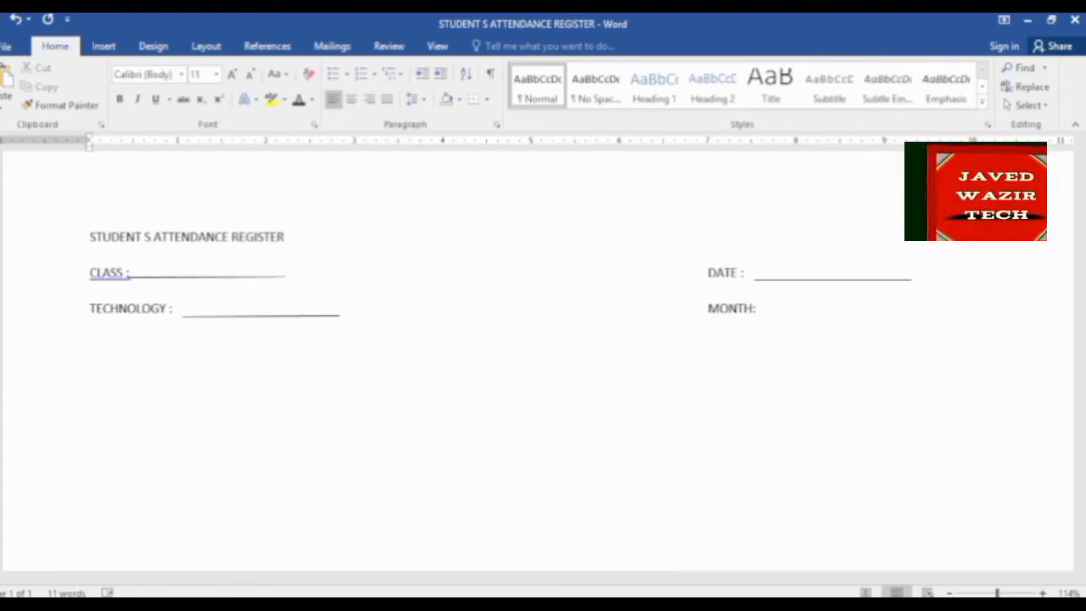
key(ctrl+v)
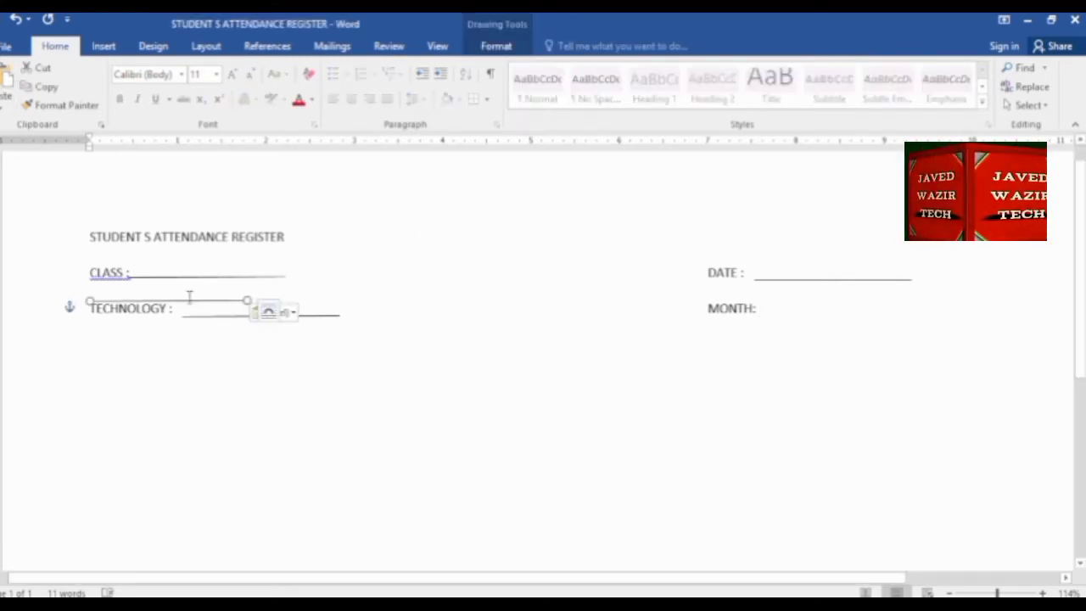
mouse_move(190, 301)
mouse_down()
mouse_move(888, 312)
mouse_move(863, 310)
mouse_up()
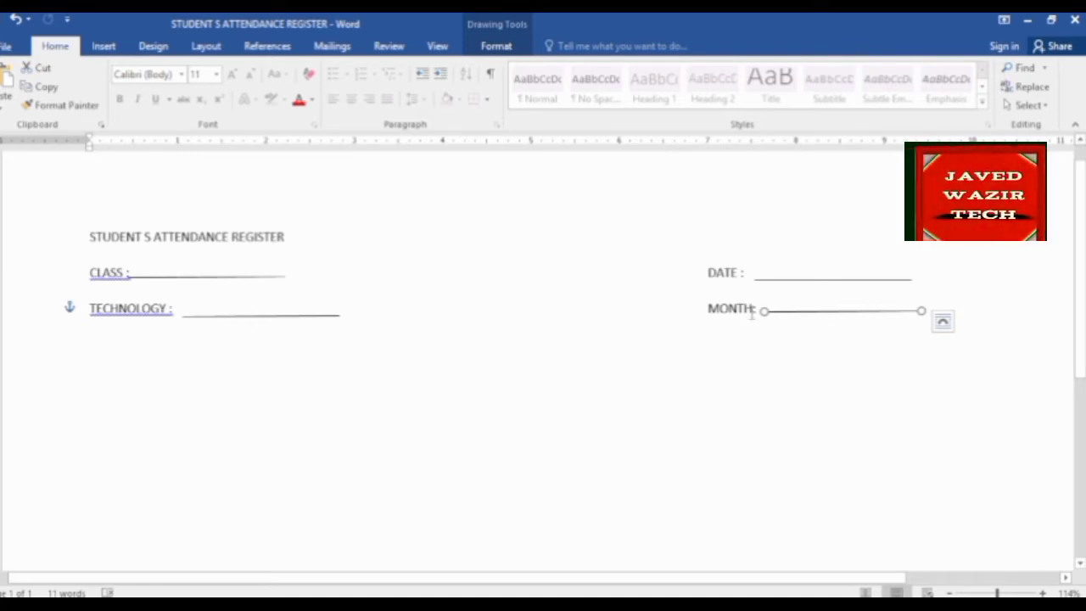
click(755, 310)
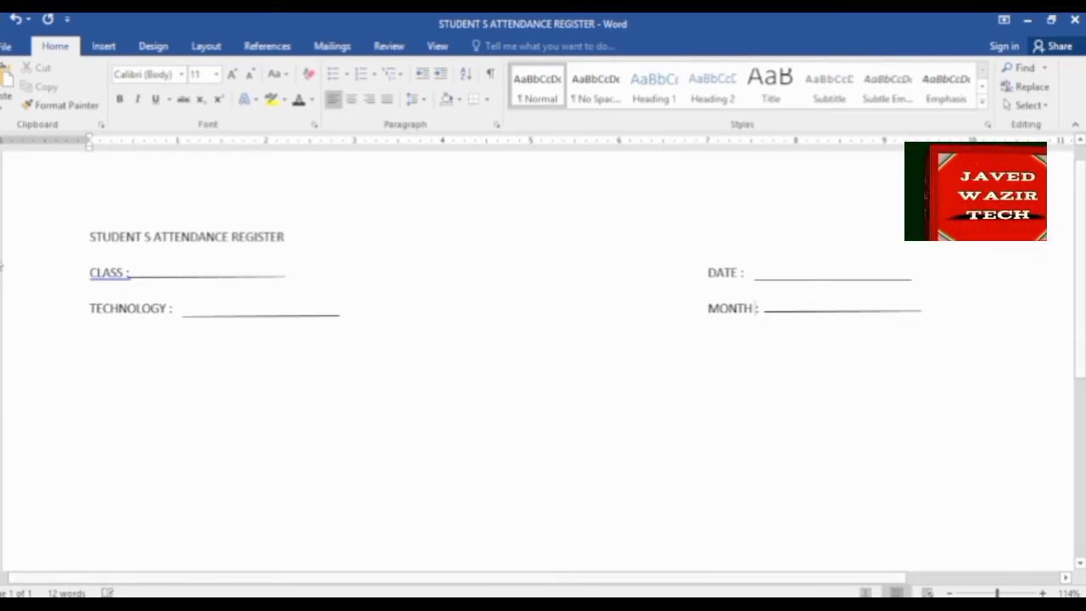
key(End)
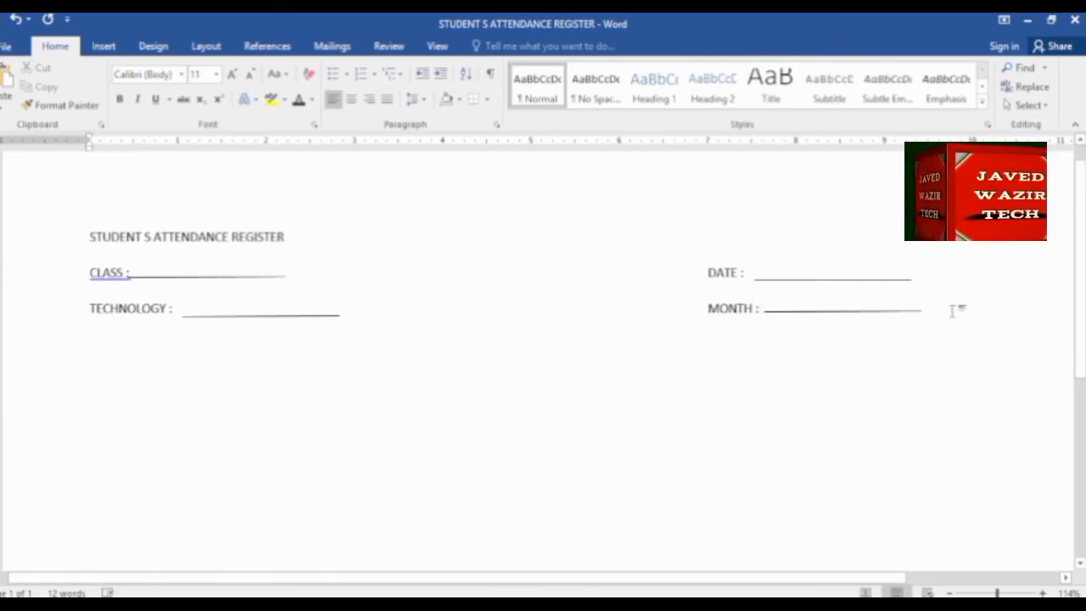
key(Return)
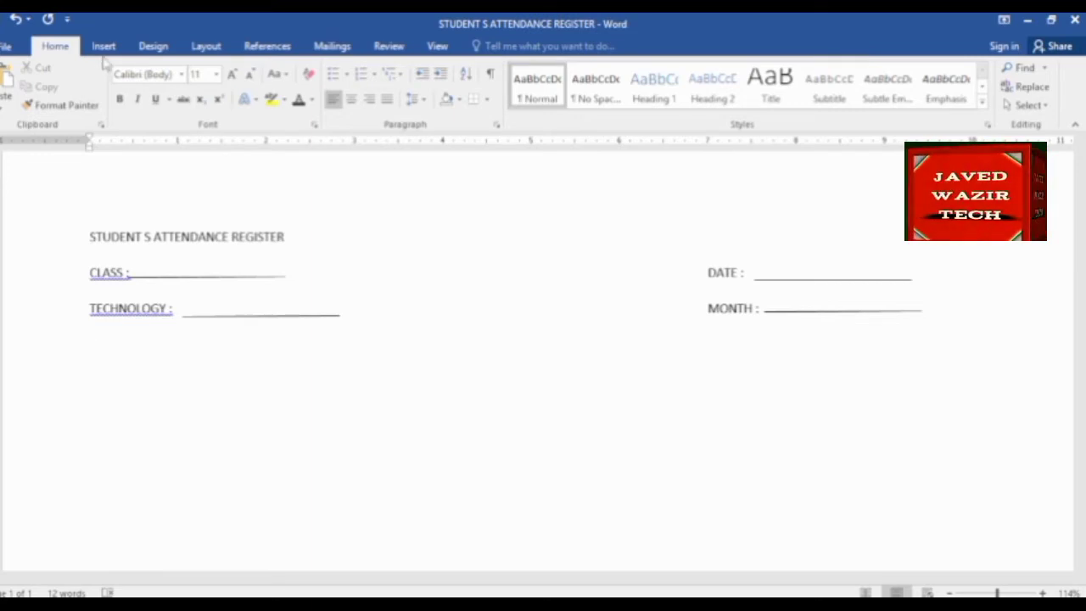
Use Insert Table to add a 37-column by 11-row grid beneath the Class, Technology, Date and Month fields.
click(105, 49)
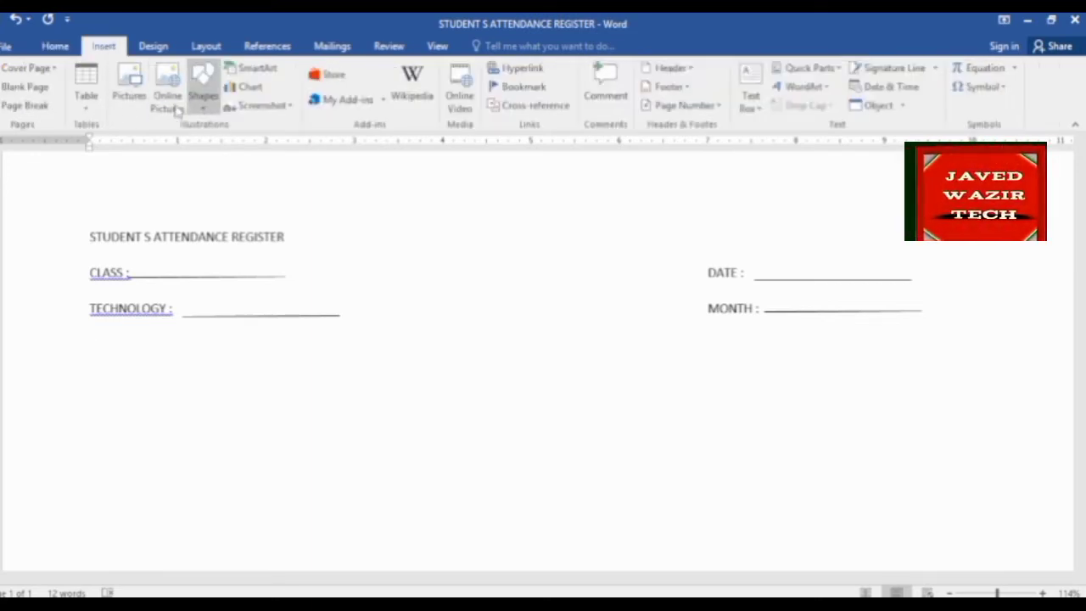
click(95, 109)
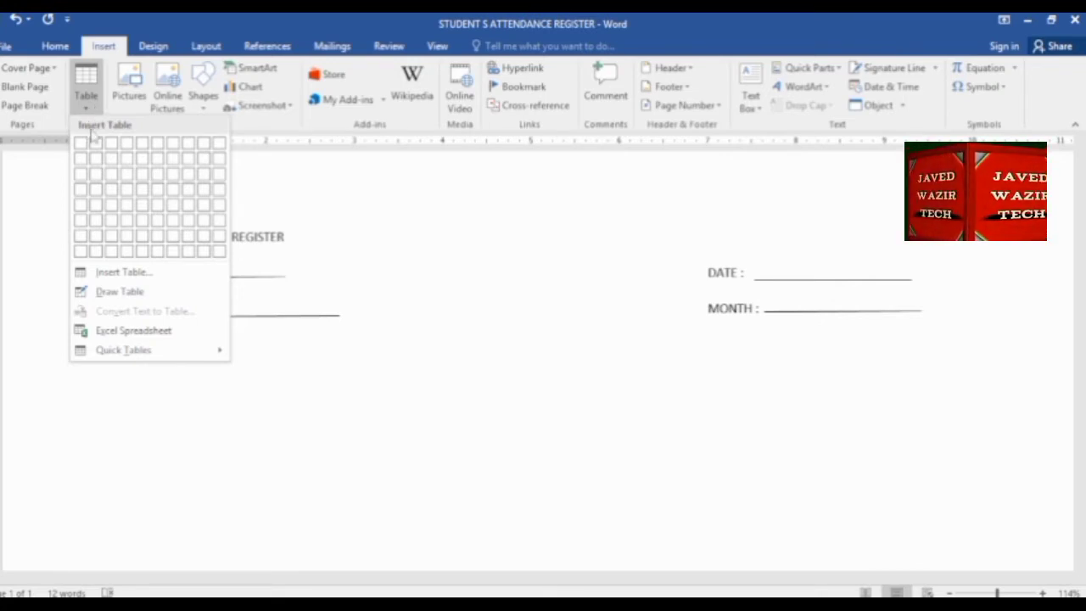
click(126, 273)
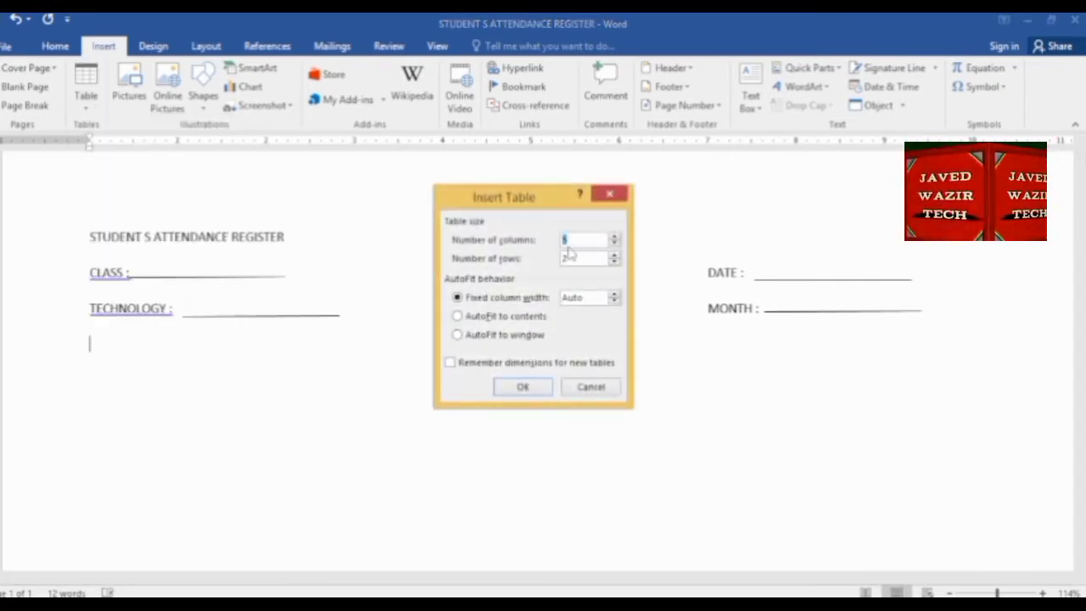
text(5)
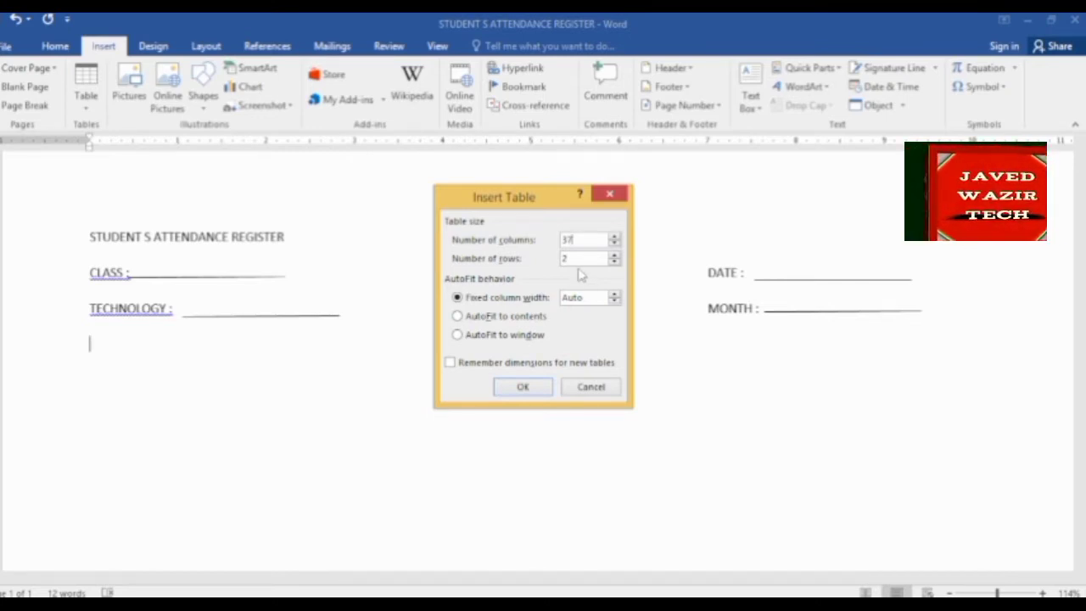
double_click(571, 259)
text(11)
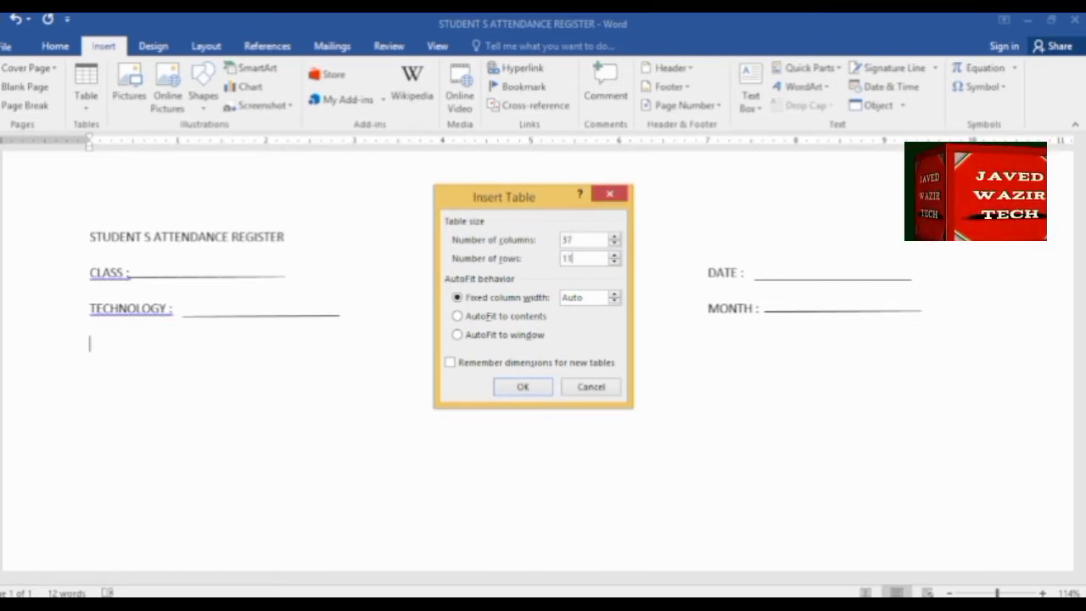
click(522, 386)
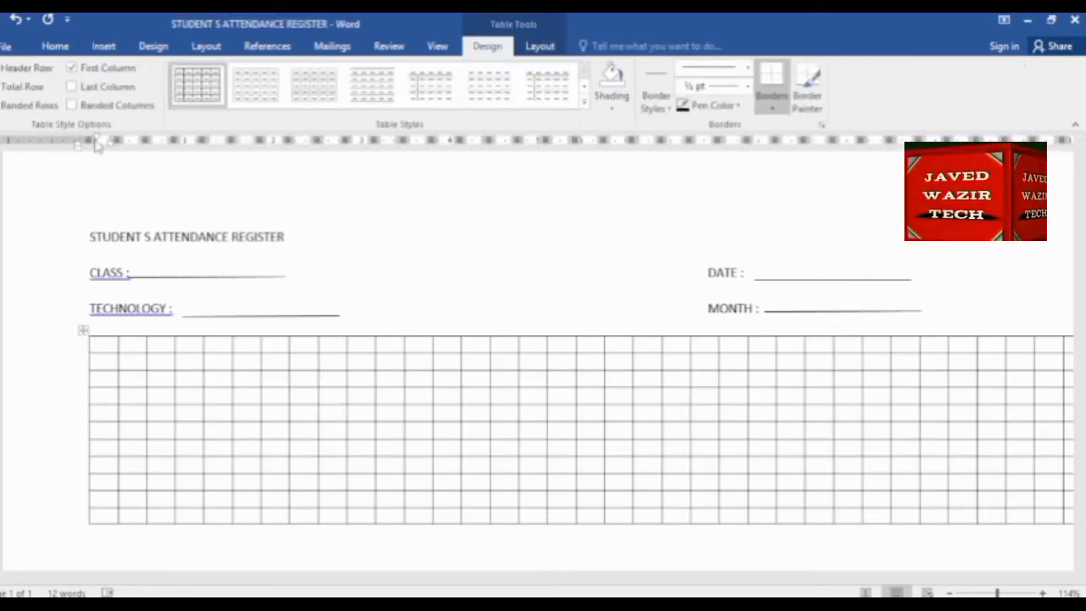
Drag the table's left edge on the ruler leftward so the grid spans nearly the full page width.
drag(96, 142, 39, 141)
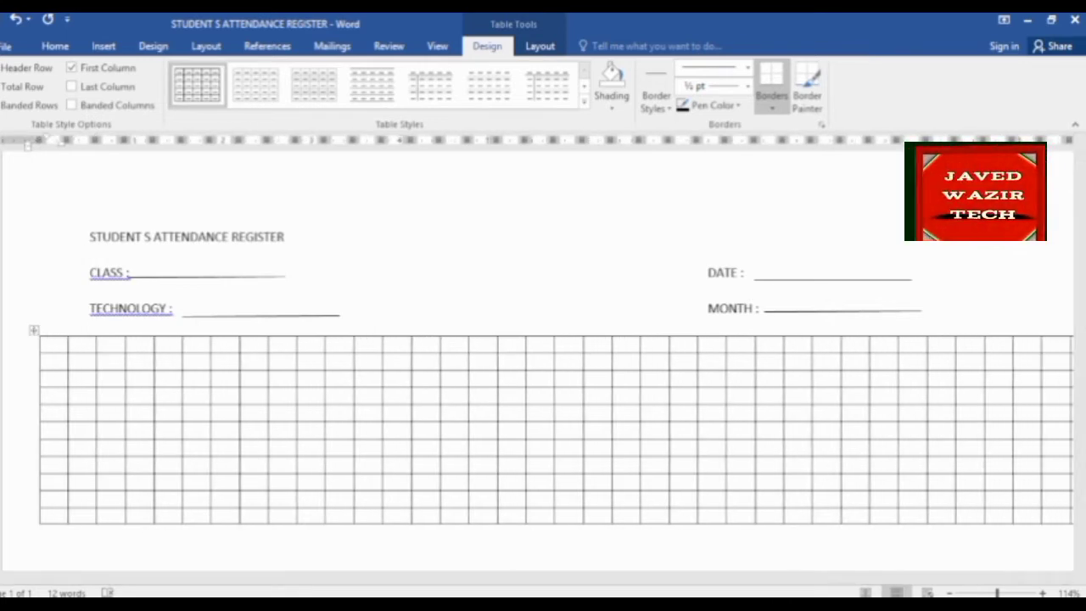
scroll(967, 548, down, 2)
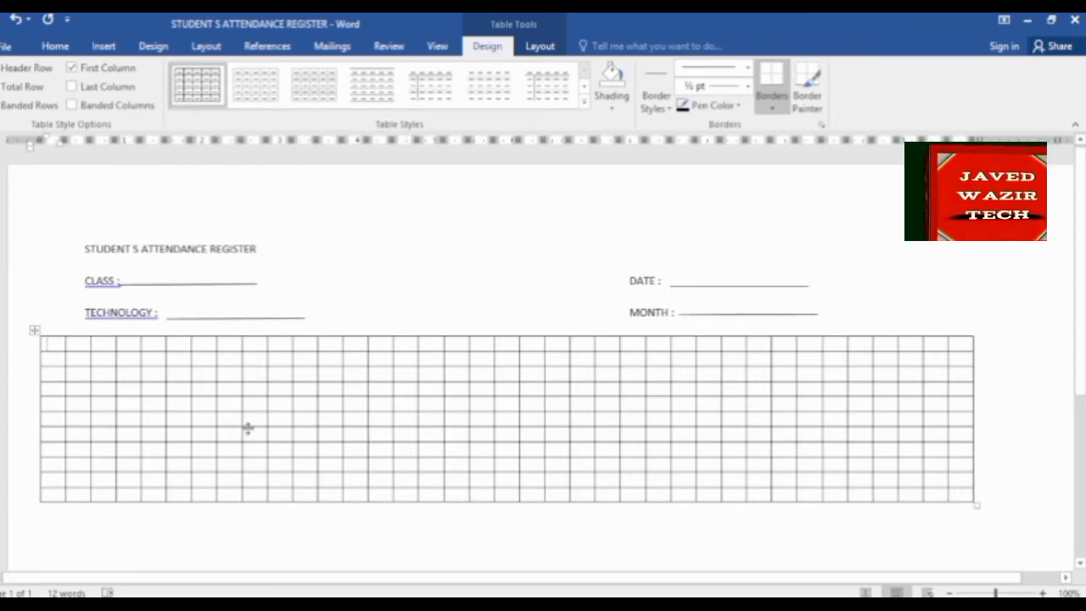
scroll(484, 386, up, 1)
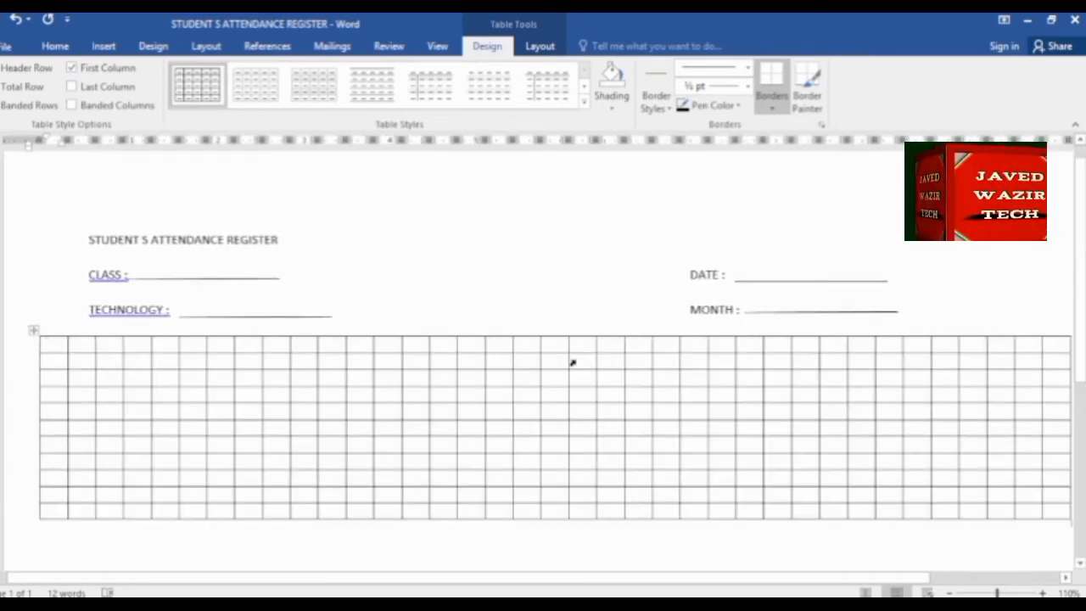
scroll(572, 363, up, 1)
scroll(407, 361, down, 1)
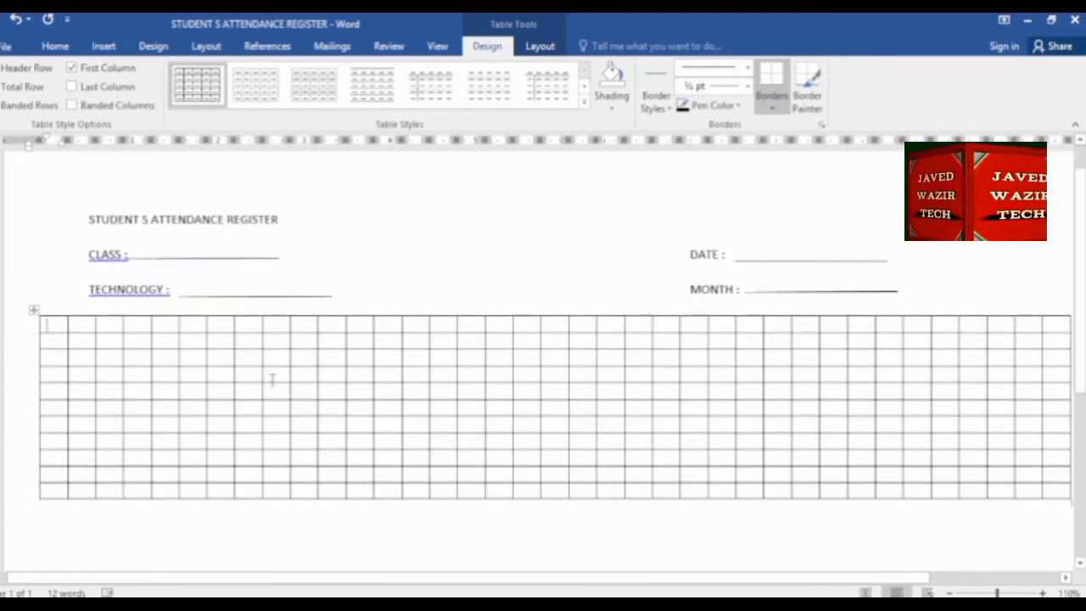
scroll(450, 405, up, 1)
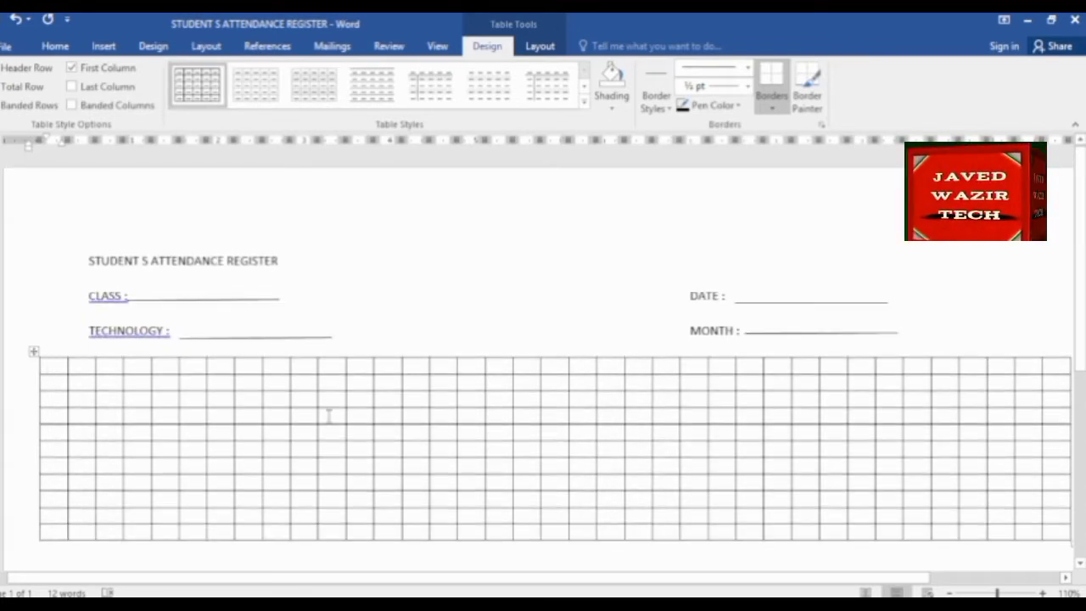
Centre the STUDENT S ATTENDANCE REGISTER title and grow its font to 22 pt.
click(57, 260)
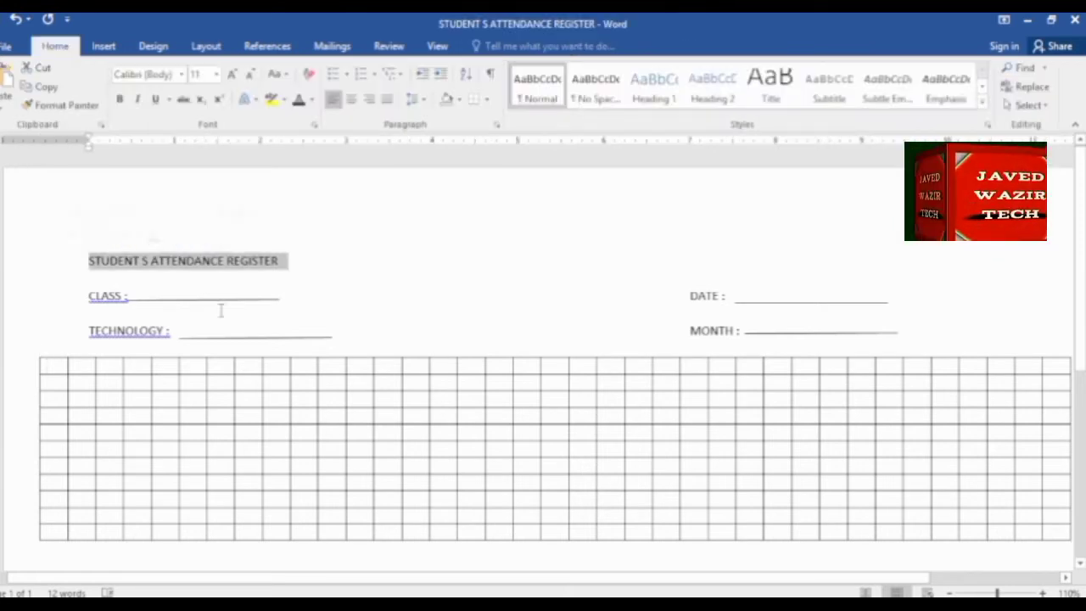
click(352, 99)
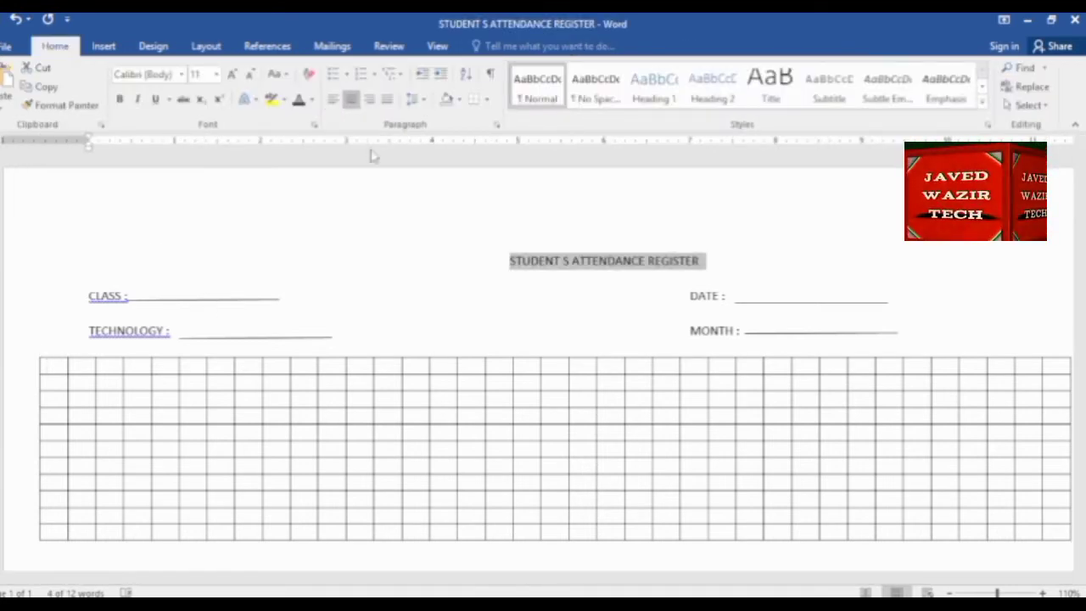
click(230, 75)
click(230, 75)
click(230, 75)
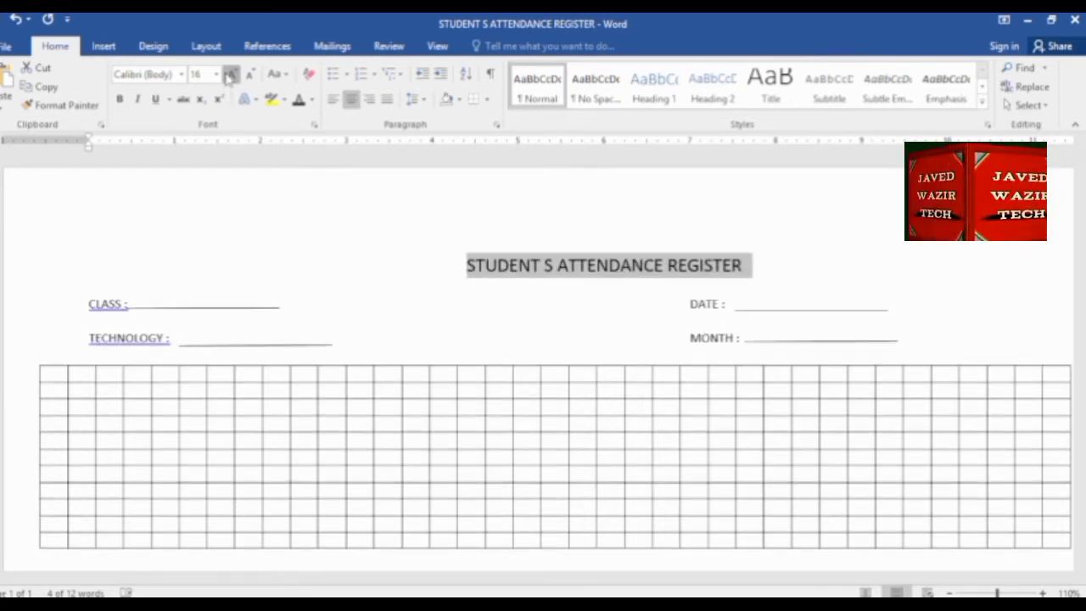
click(230, 74)
click(230, 75)
click(230, 75)
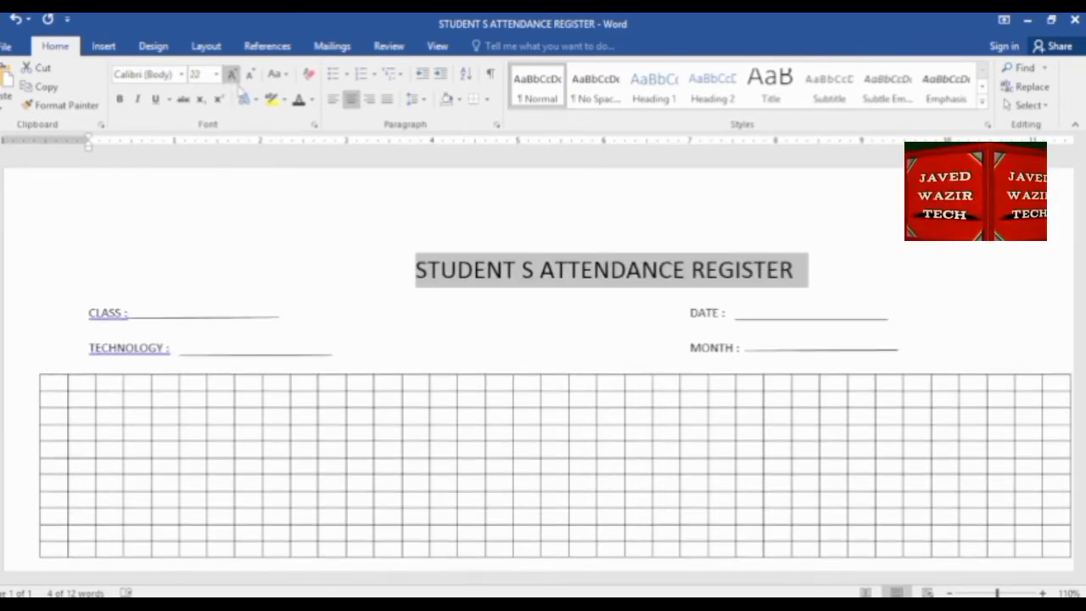
Set the title in the Algerian font.
click(181, 74)
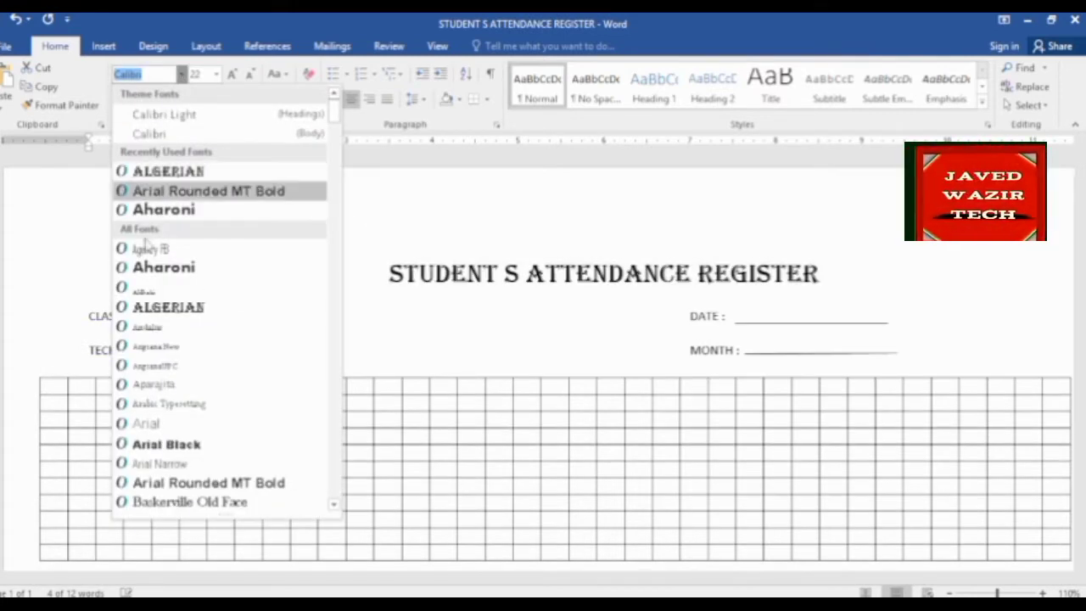
click(172, 309)
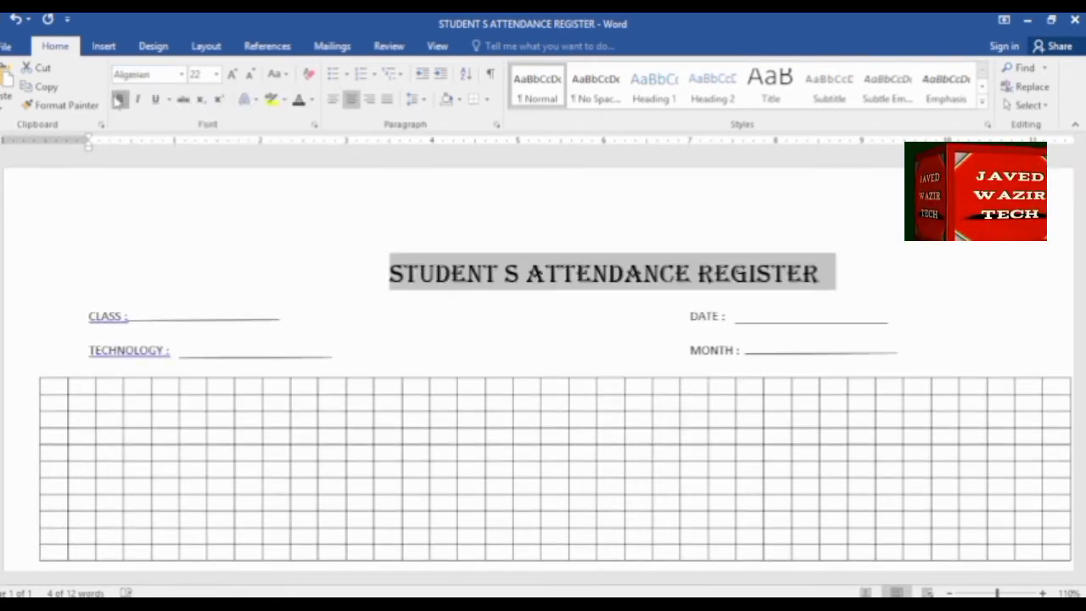
click(463, 334)
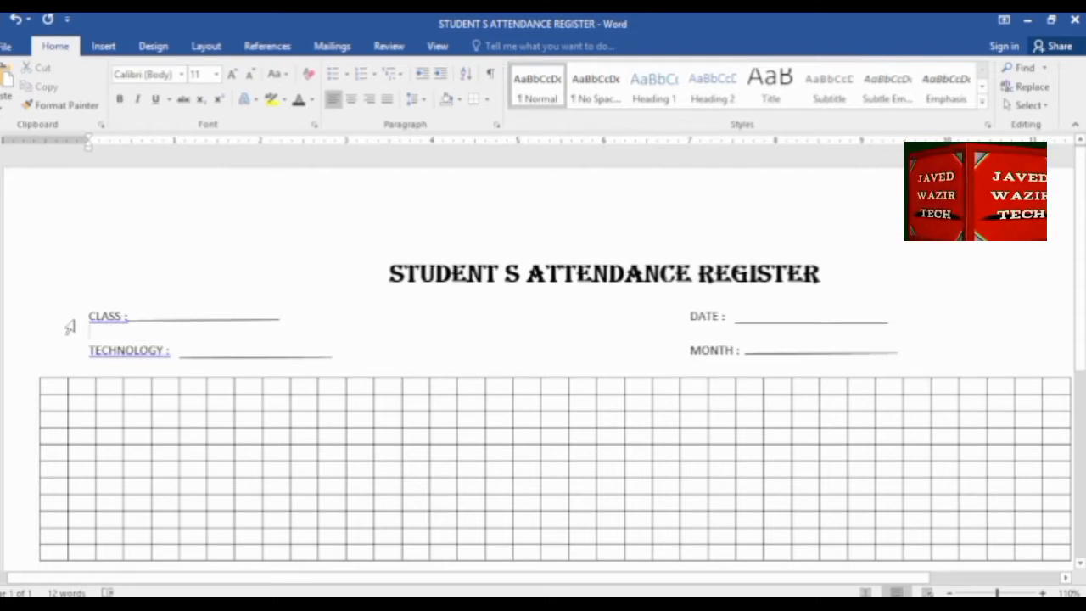
Enlarge the CLASS/DATE and TECHNOLOGY/MONTH label lines to 14 pt.
drag(68, 323, 71, 361)
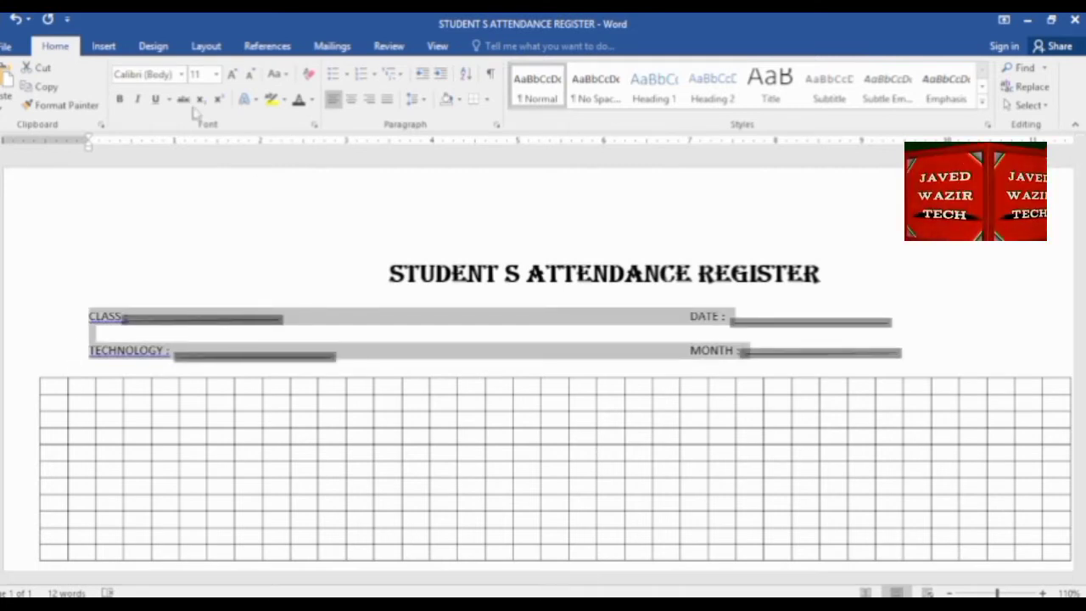
click(232, 74)
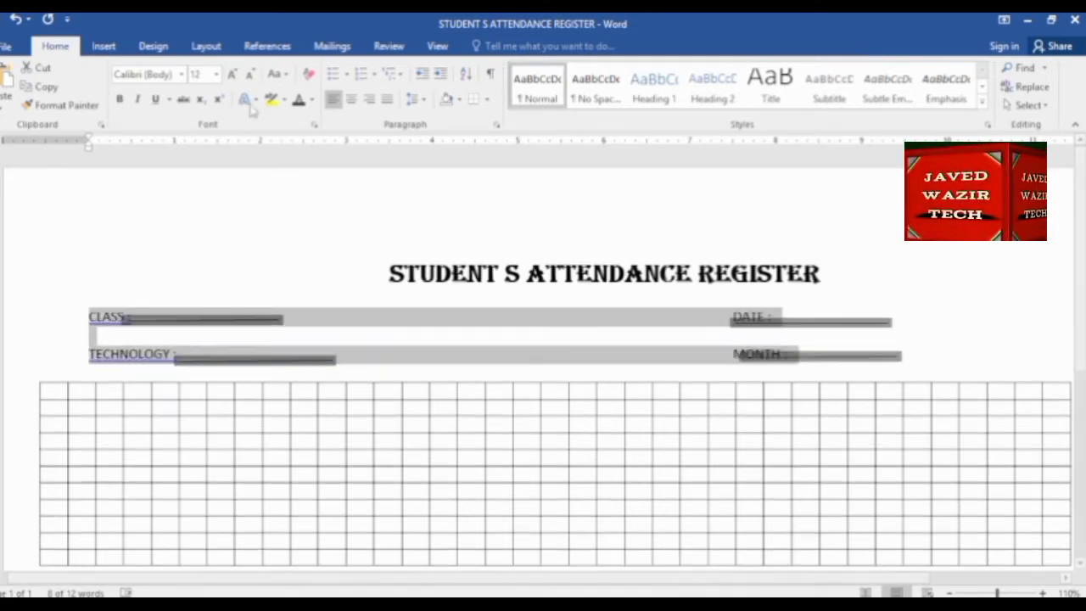
click(232, 74)
click(604, 319)
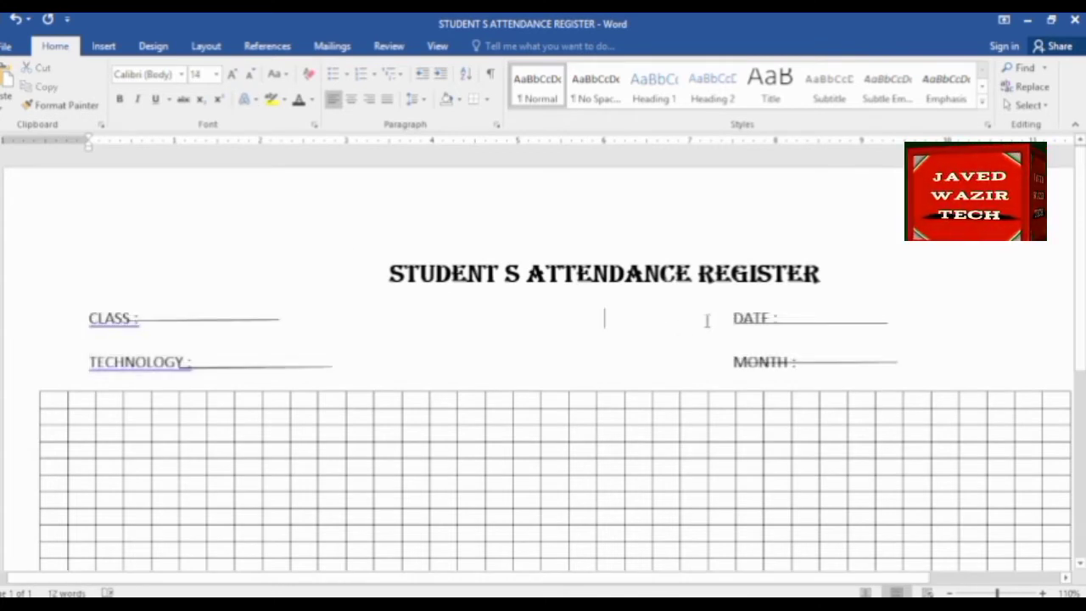
Shift the underline after DATE further to the right.
click(731, 319)
key(Tab)
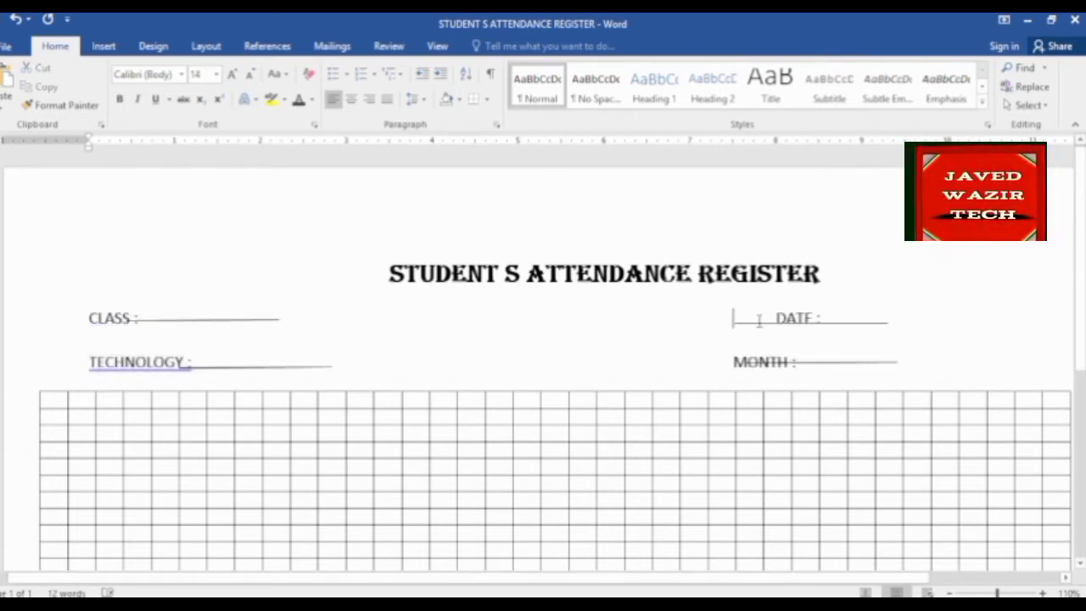
key(BackSpace)
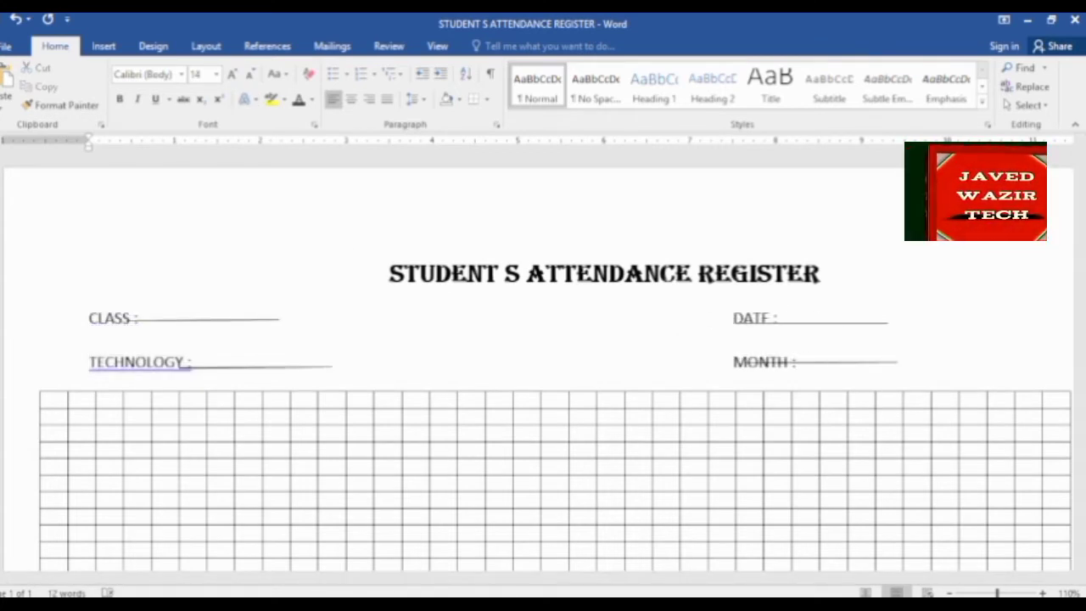
click(876, 320)
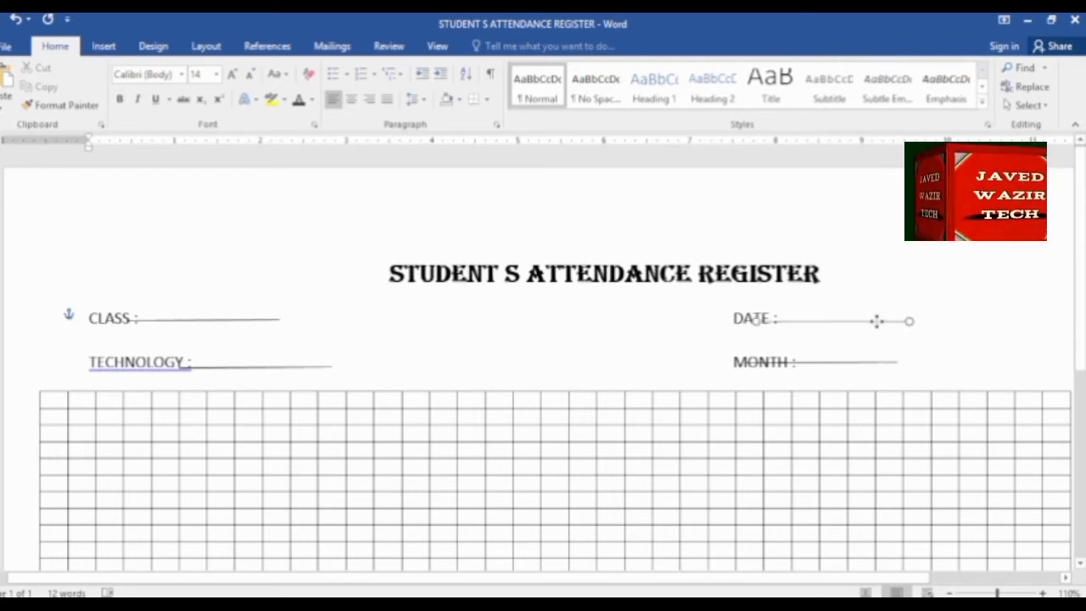
drag(876, 321, 951, 324)
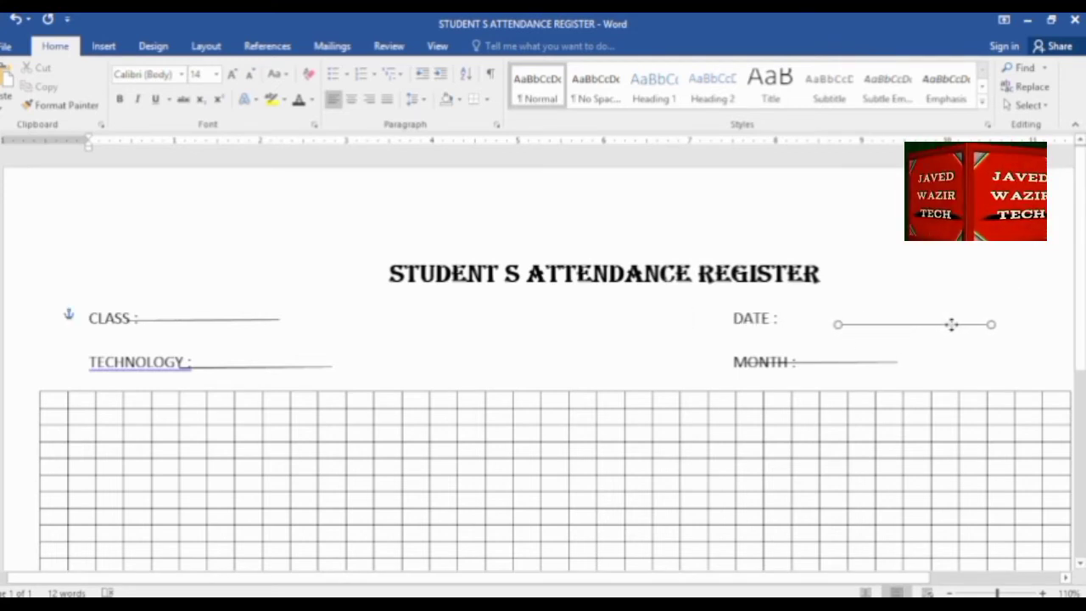
click(733, 321)
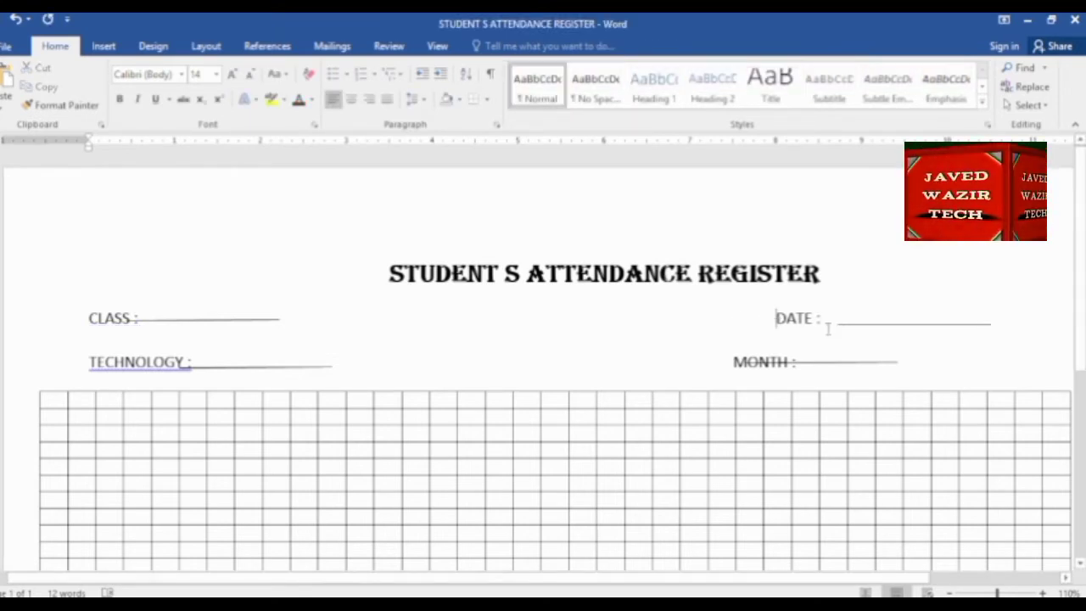
Move the MONTH underline right and tab MONTH over to line up beneath DATE.
click(804, 362)
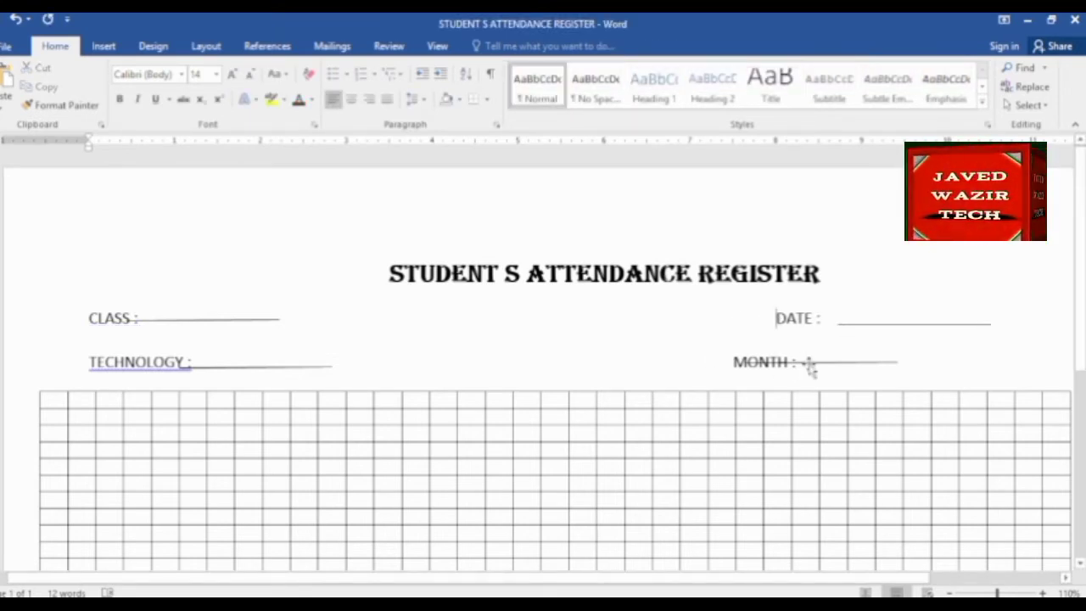
drag(831, 363, 914, 362)
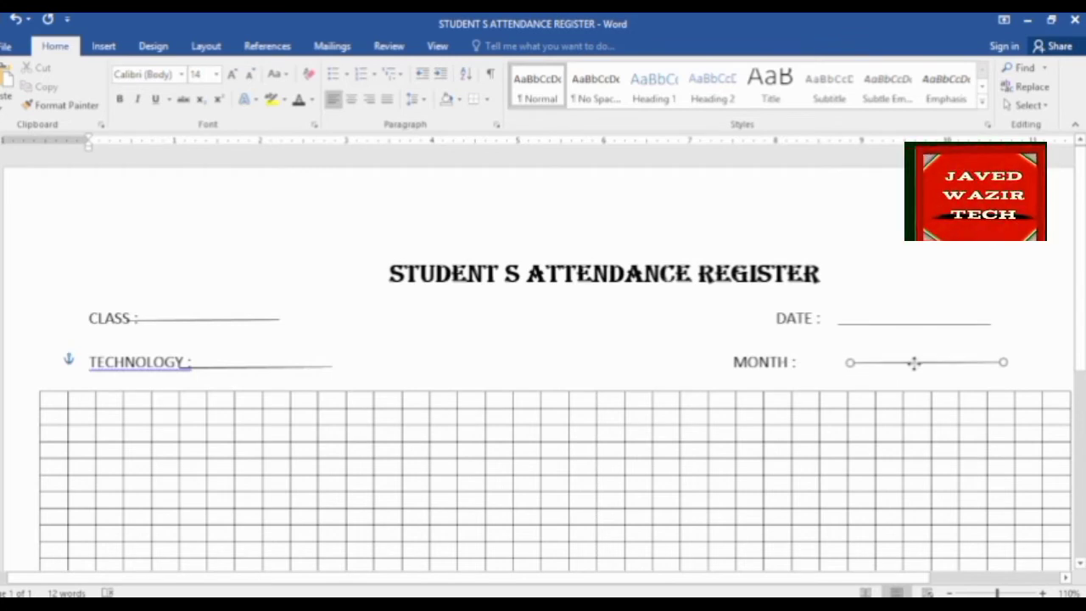
click(730, 362)
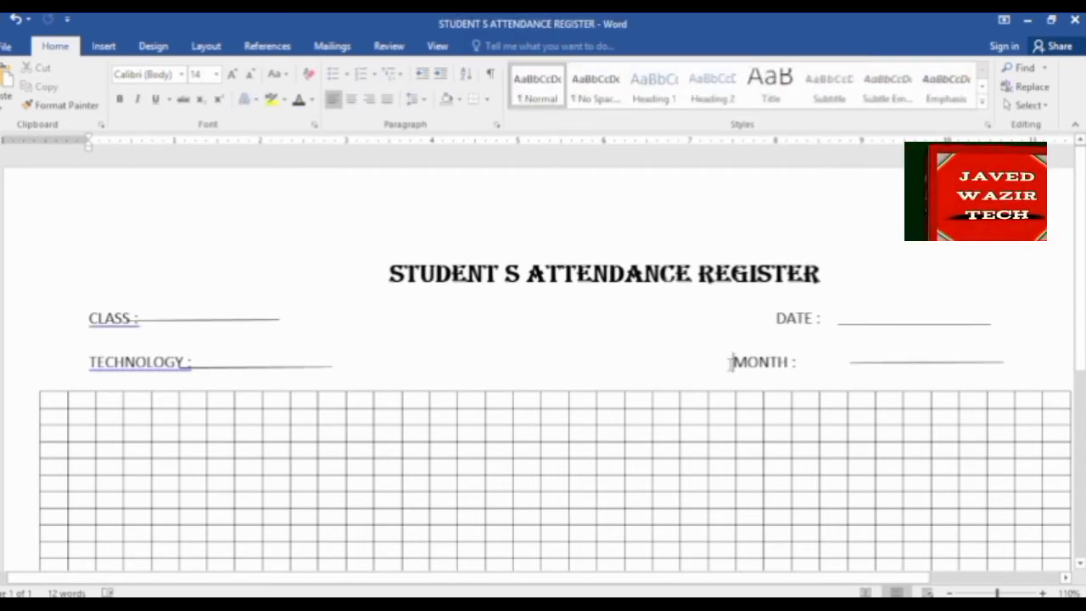
key(Tab)
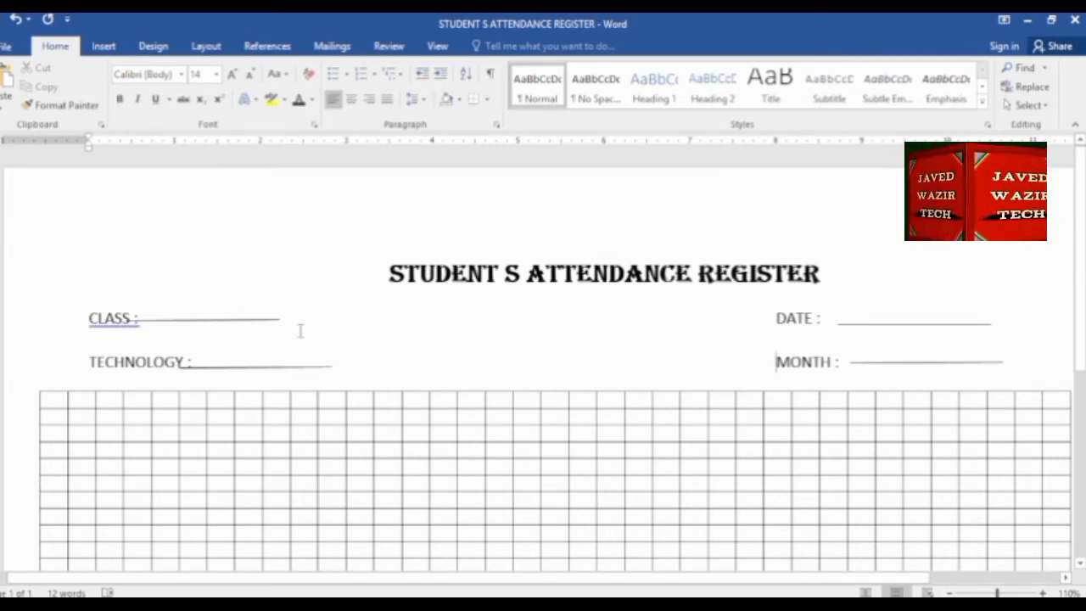
scroll(178, 322, down, 1)
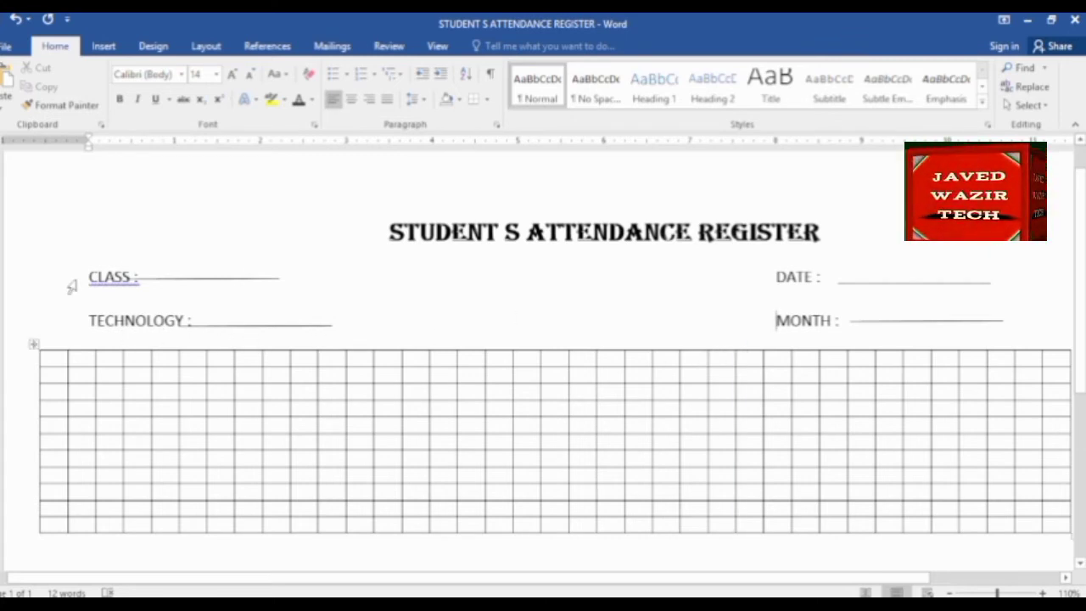
Apply Capitalize Each Word so the labels read Class, Technology, Date and Month.
drag(72, 286, 78, 322)
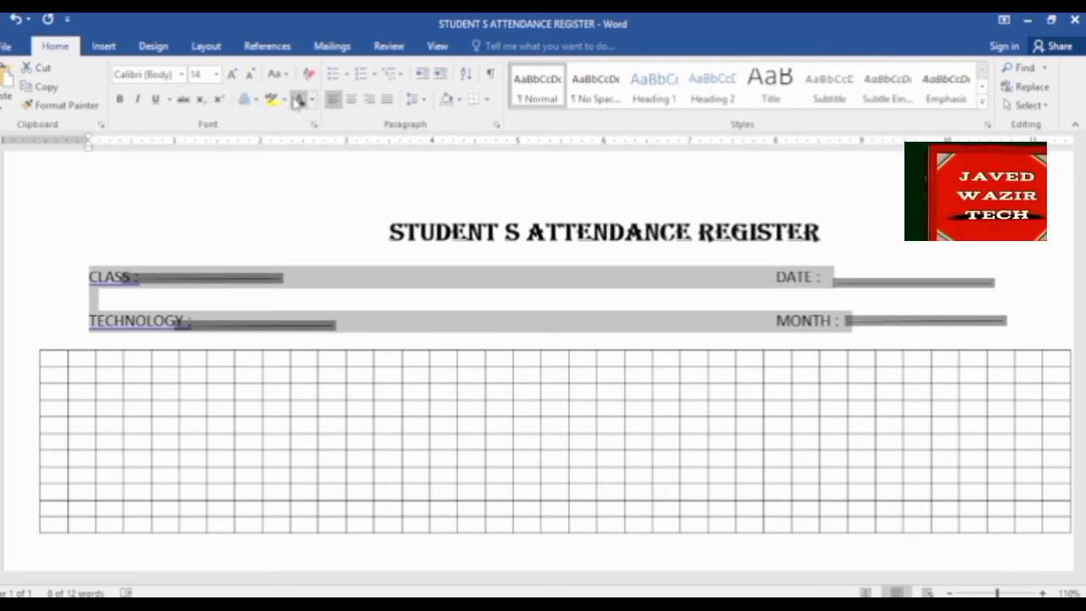
click(278, 75)
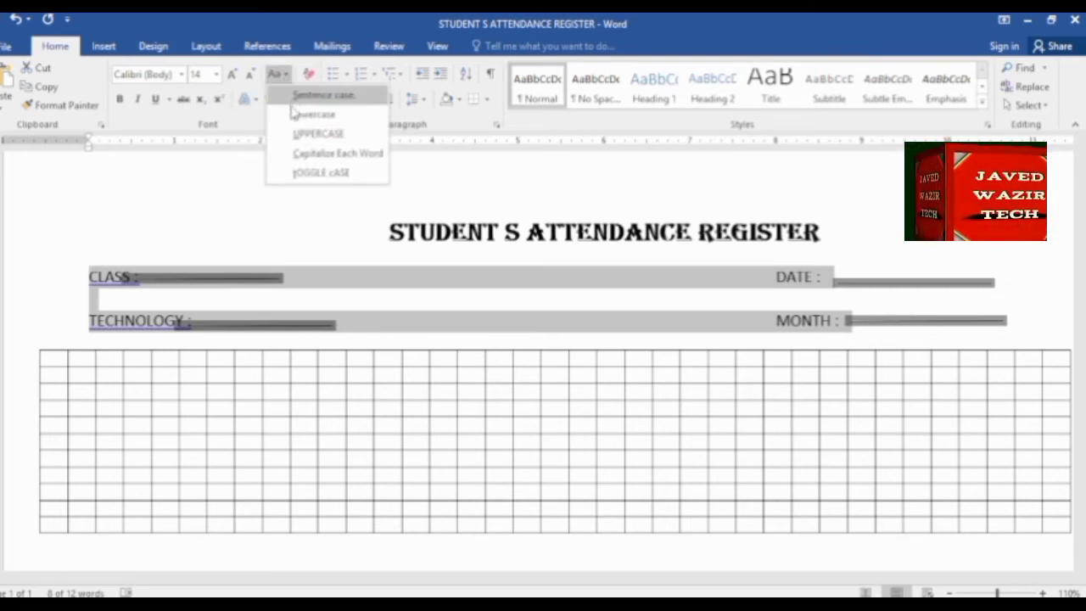
click(323, 156)
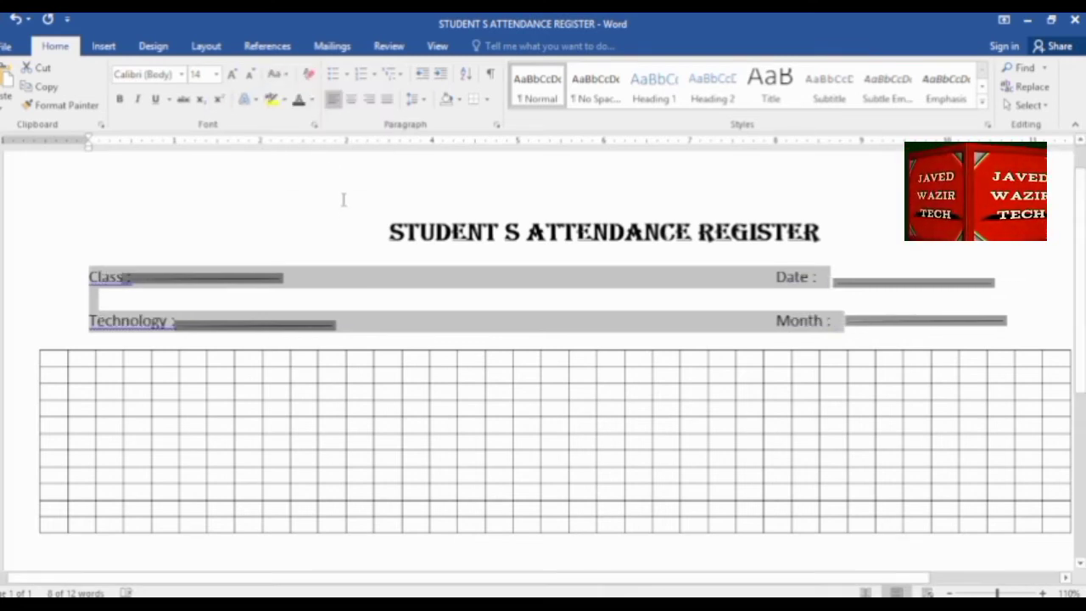
click(388, 301)
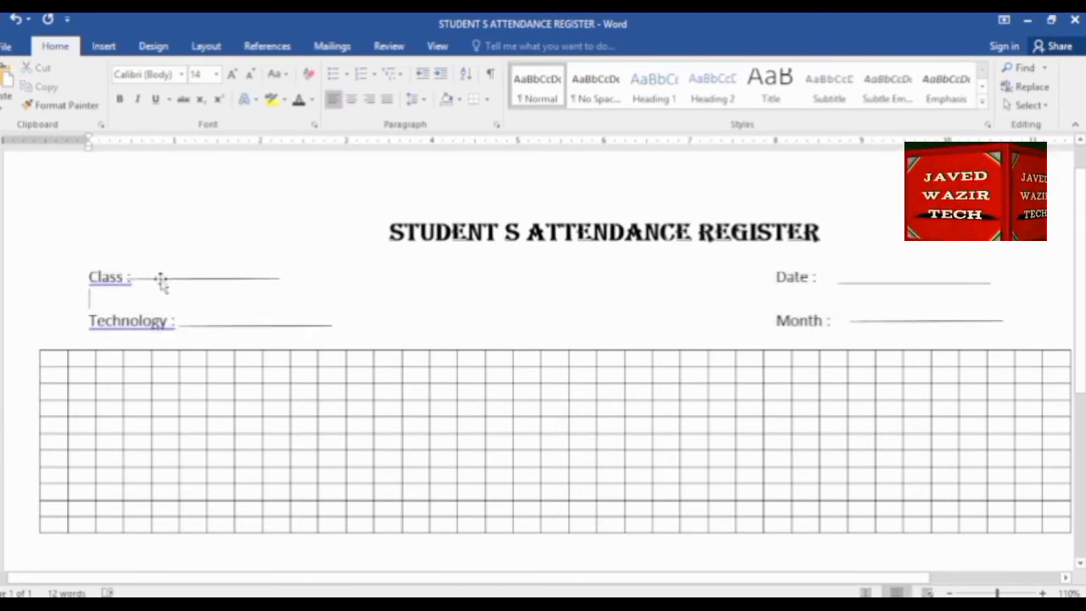
Nudge the Class and Technology underlines right and the Month and Date underlines left to align them.
click(161, 279)
drag(161, 279, 178, 285)
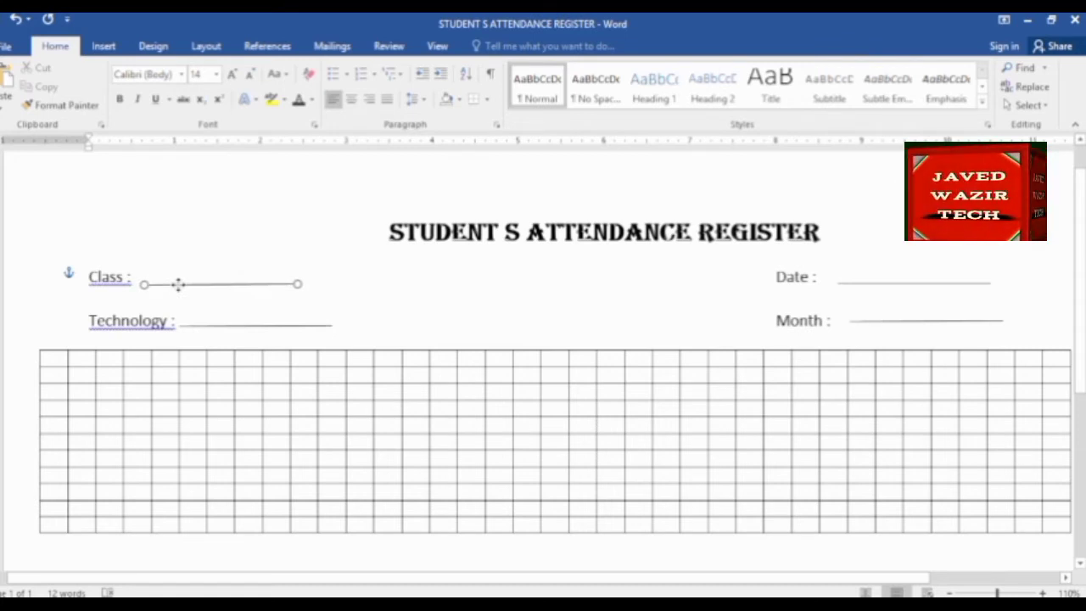
click(213, 324)
drag(213, 324, 225, 328)
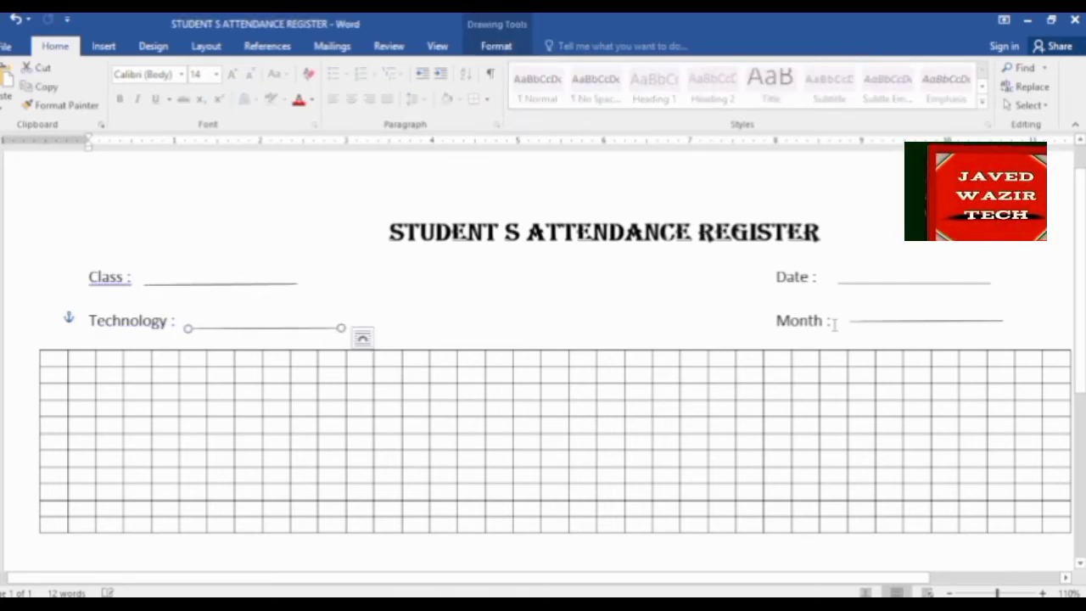
click(867, 322)
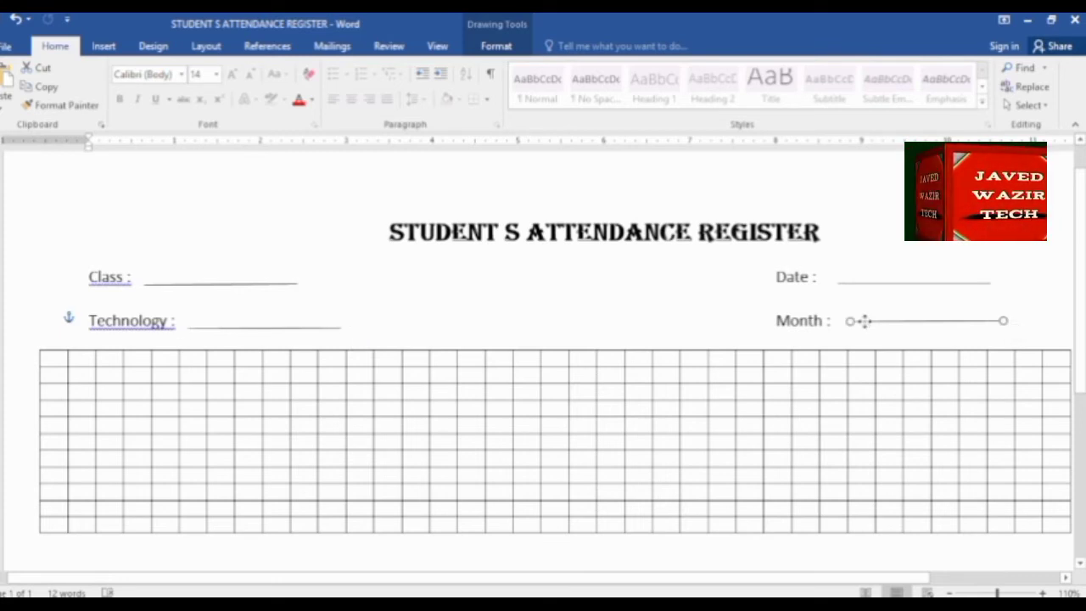
drag(867, 323, 860, 321)
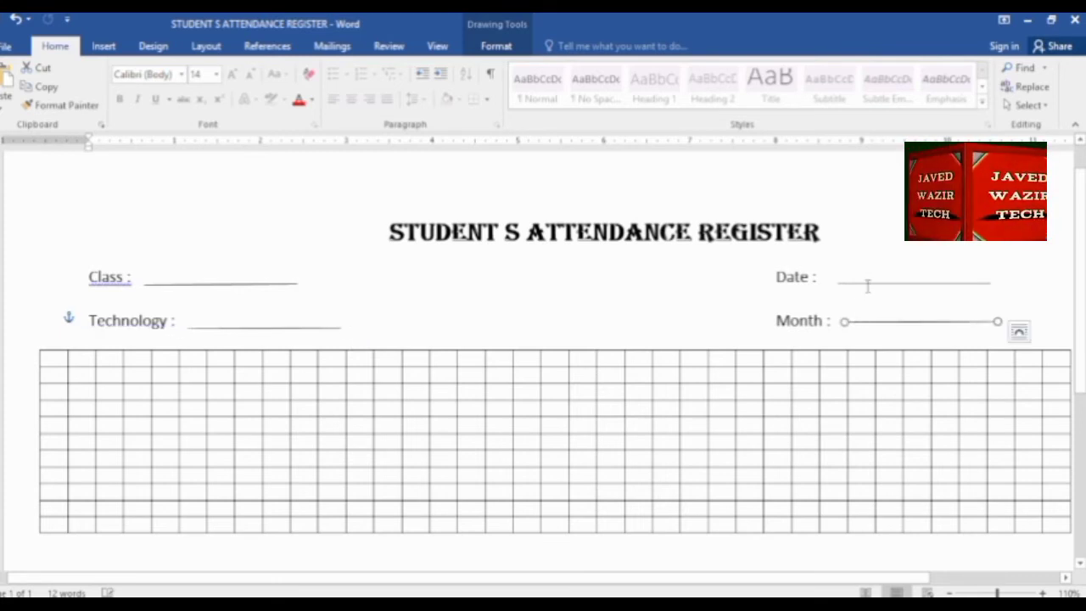
drag(863, 279, 855, 280)
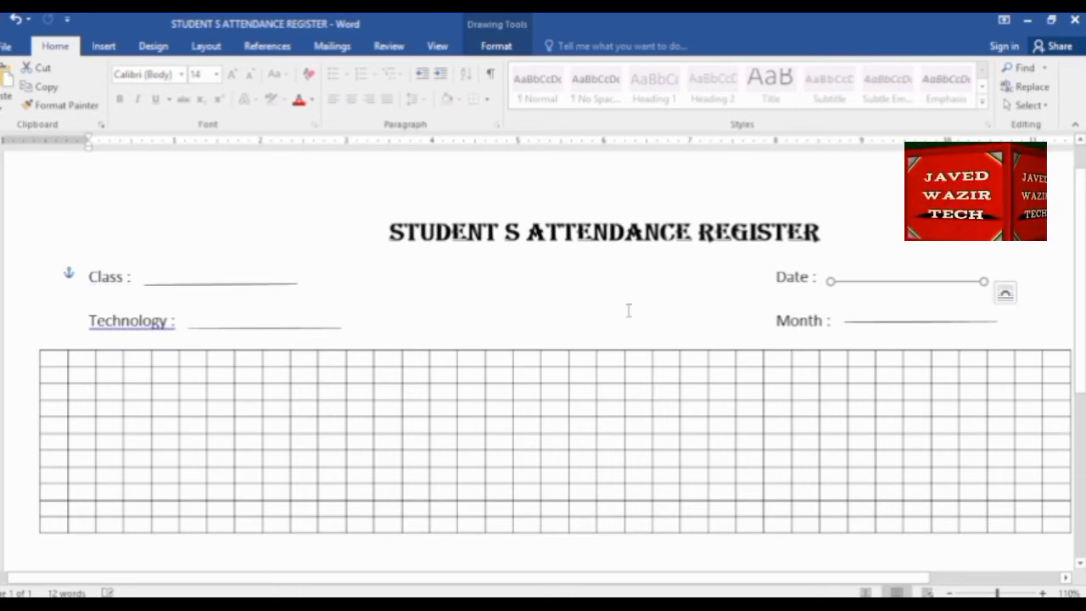
click(567, 303)
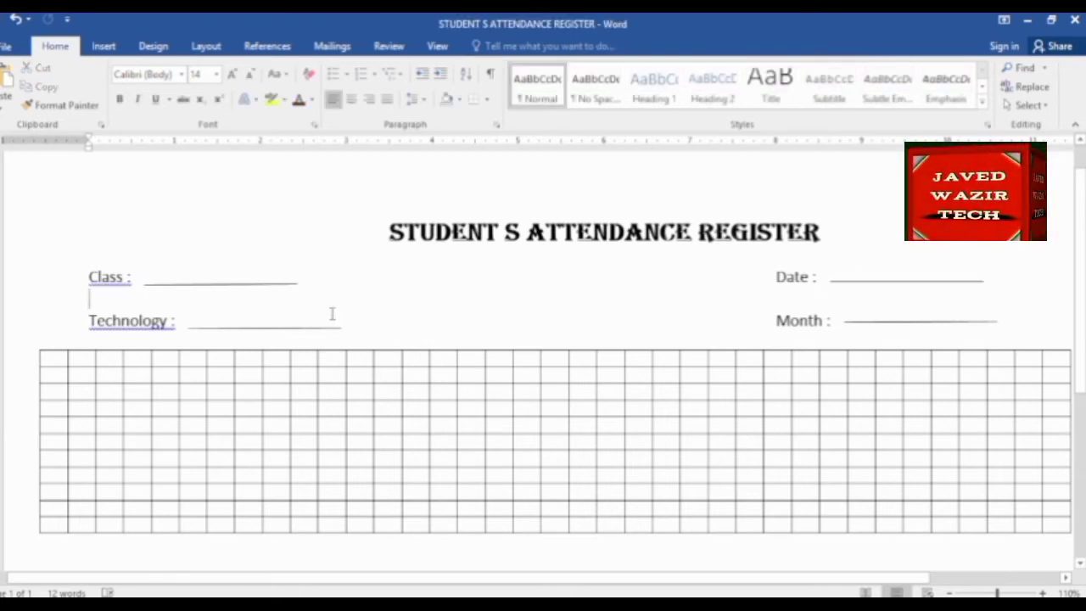
Accept the grammar corrections for Technology, Date and Month, and dismiss the flag on Class.
right_click(123, 320)
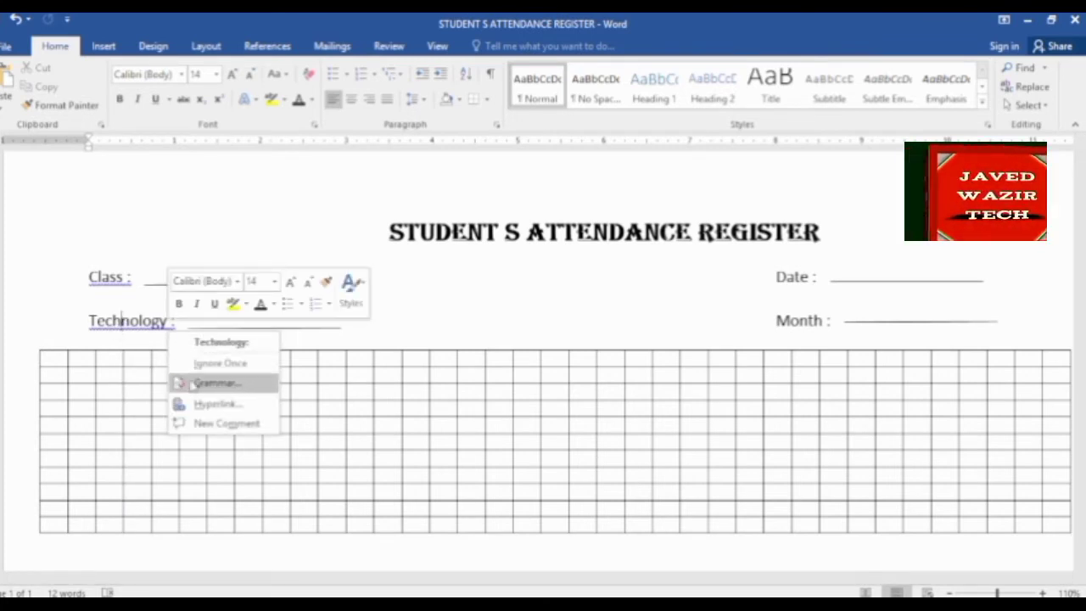
click(237, 343)
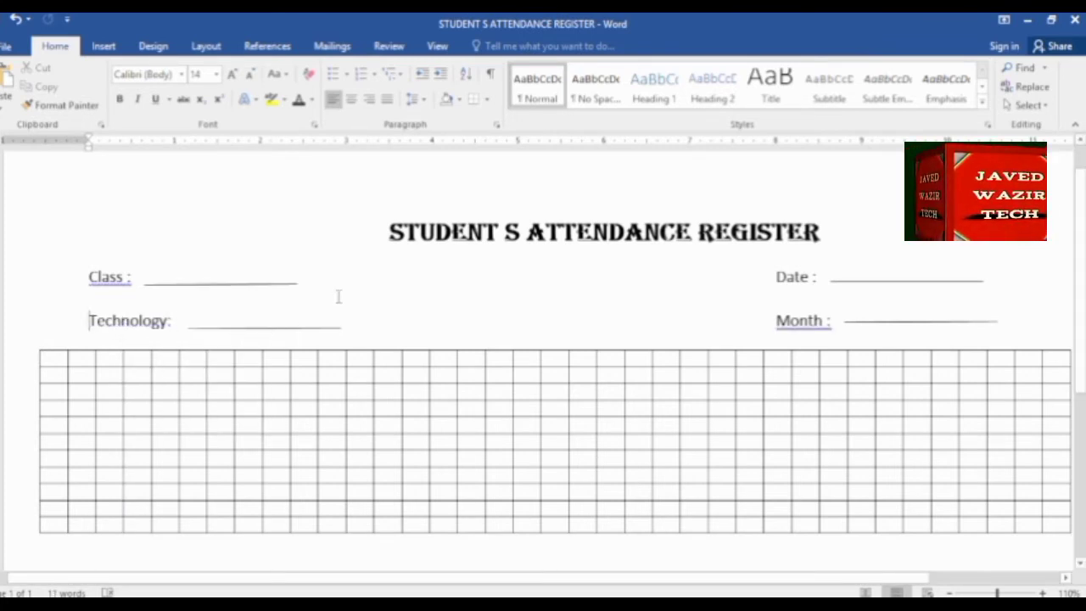
right_click(99, 286)
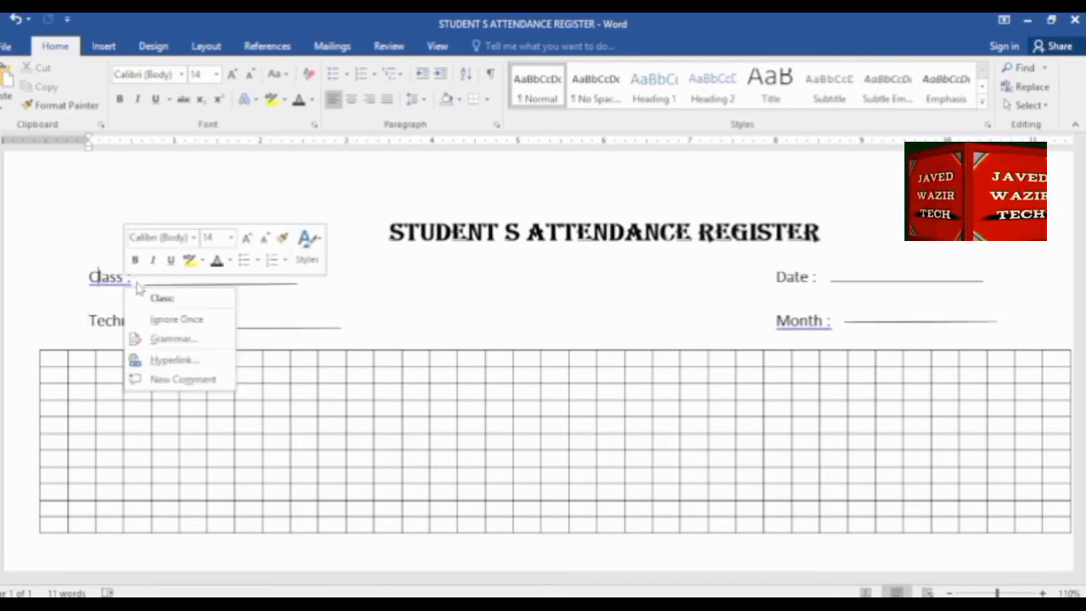
click(194, 320)
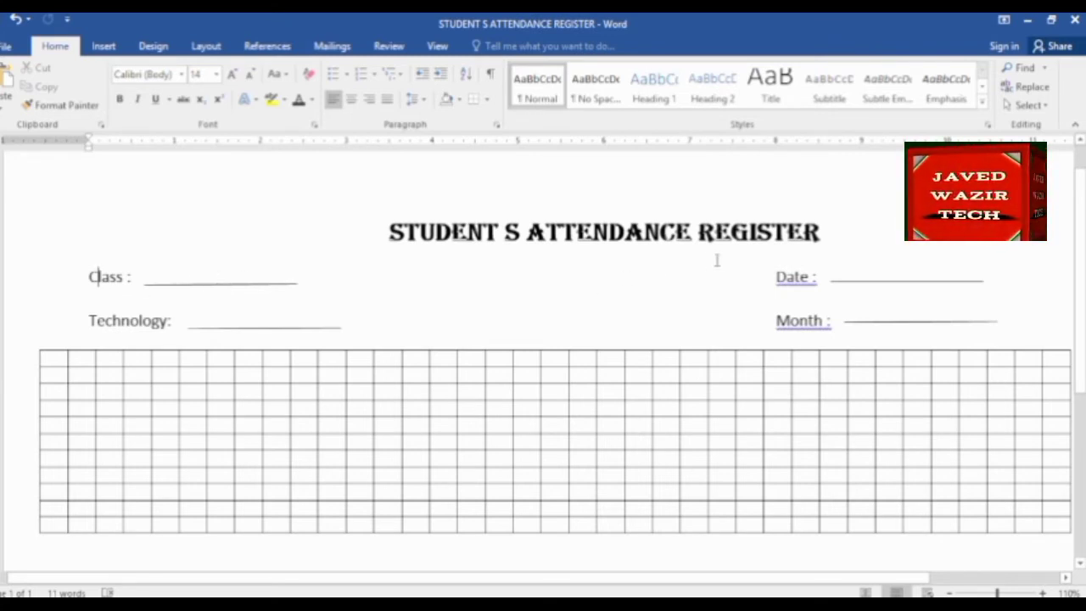
right_click(793, 273)
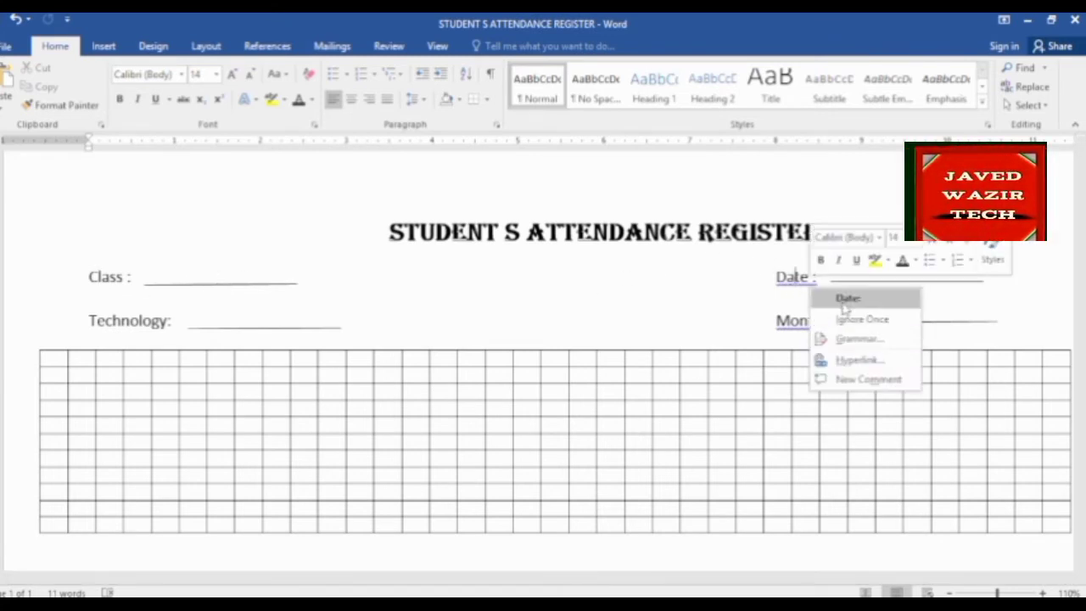
click(831, 296)
right_click(799, 325)
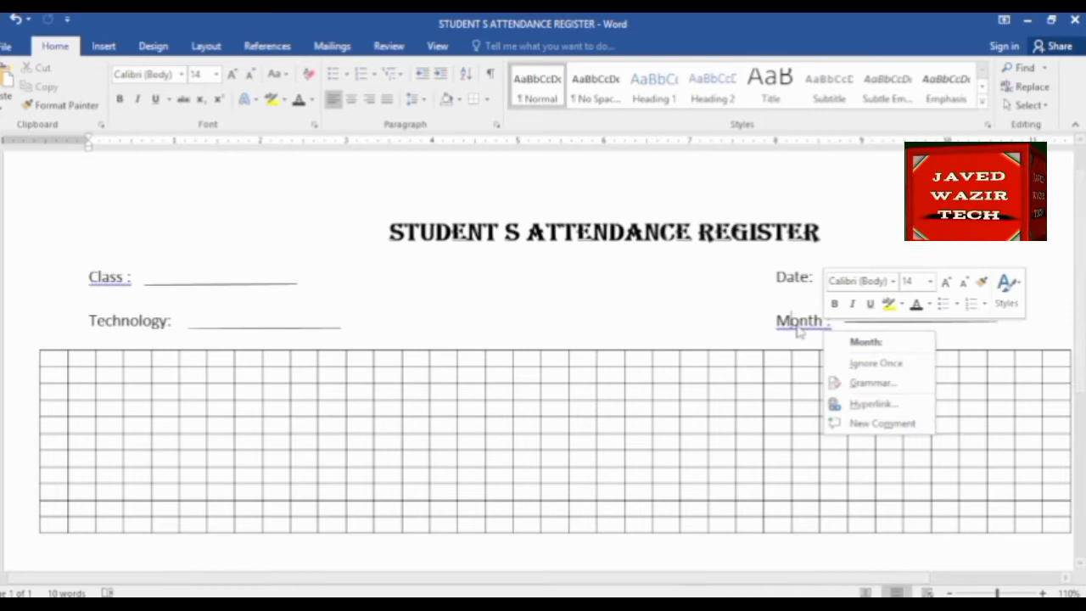
click(857, 343)
Drag the table's move handle up so the grid sits just under the Class line.
scroll(102, 250, down, 1)
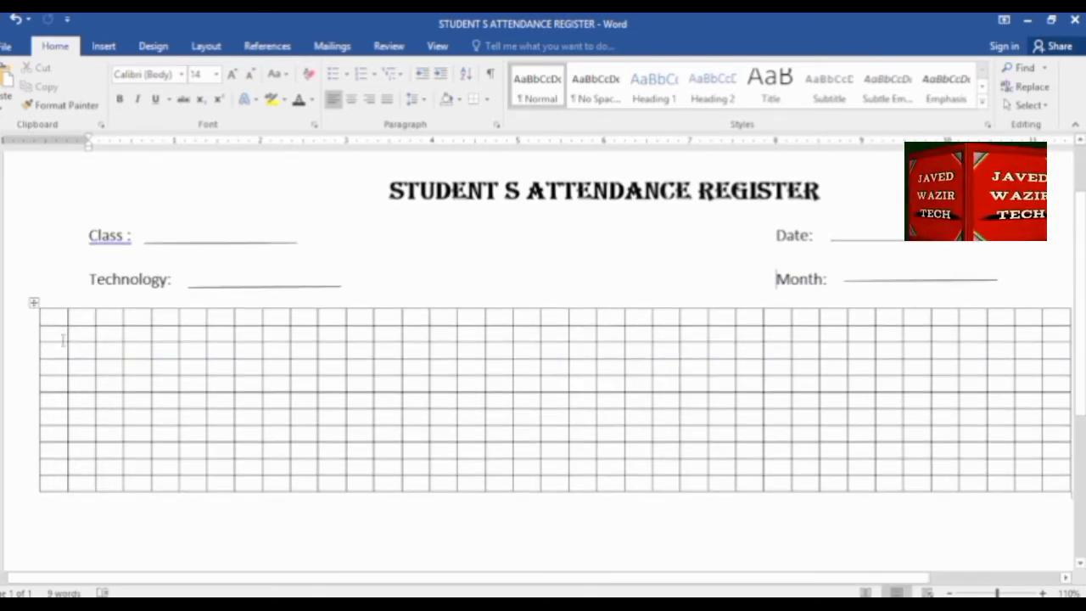
scroll(291, 303, up, 2)
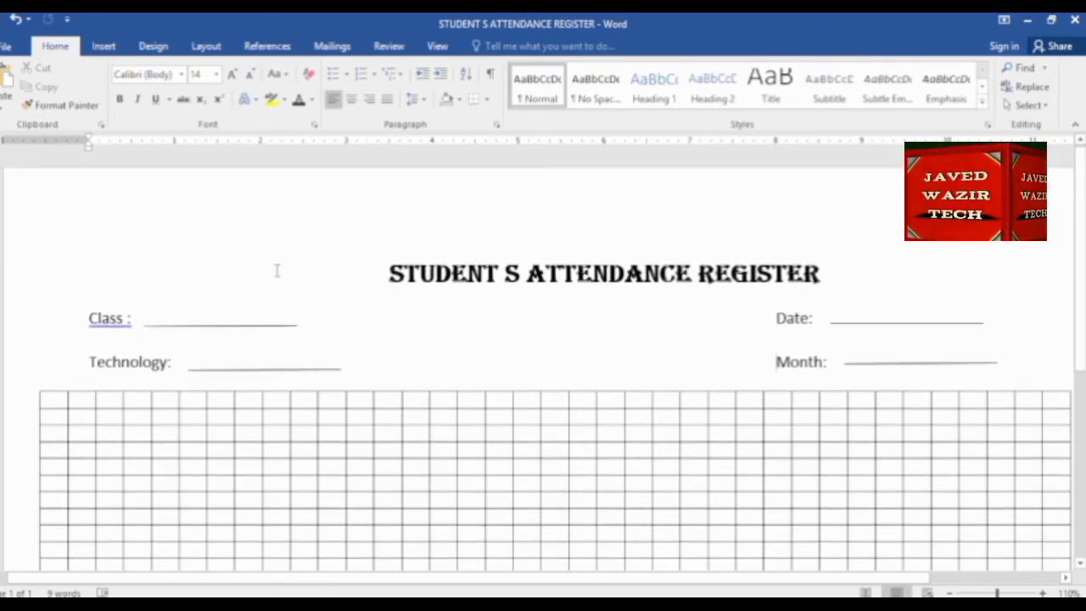
mouse_move(32, 387)
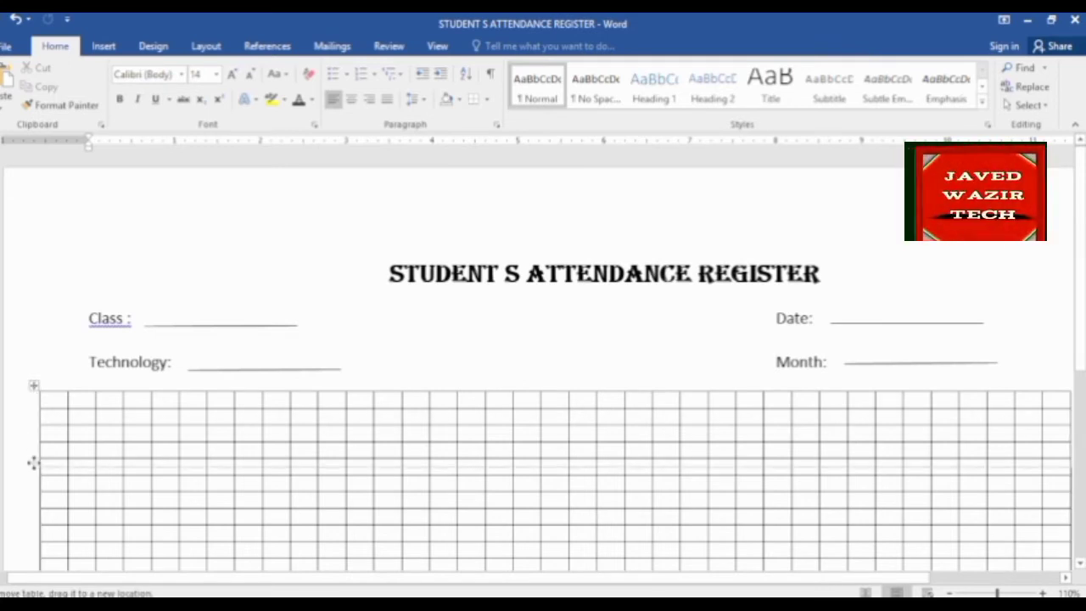
drag(32, 387, 34, 323)
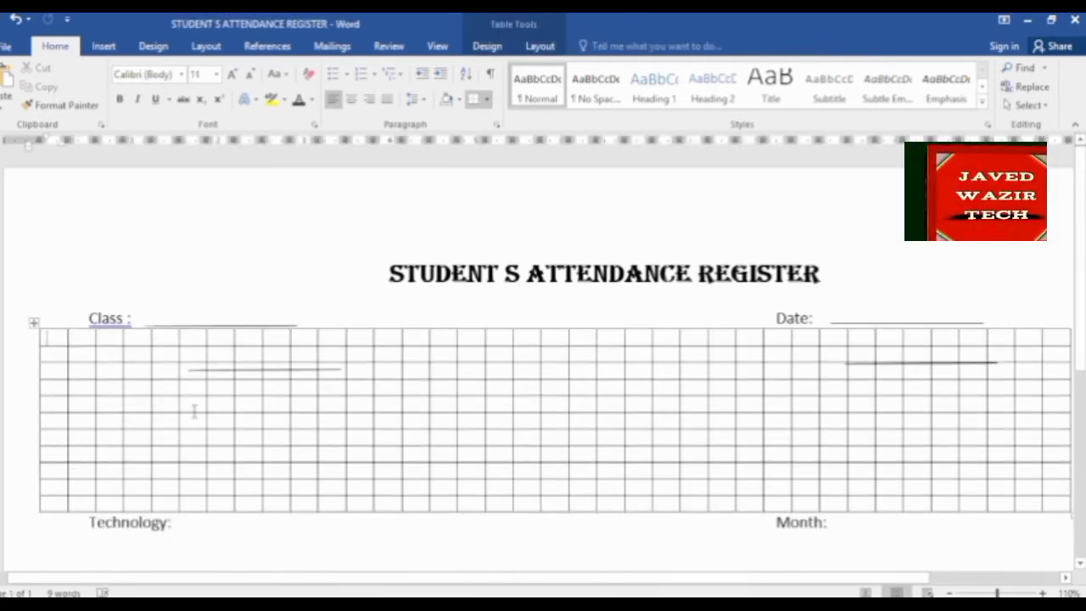
Undo the table move, then fill the header row with SNO, STUDENT'S NAME and day numbers 1–5.
key(ctrl+z)
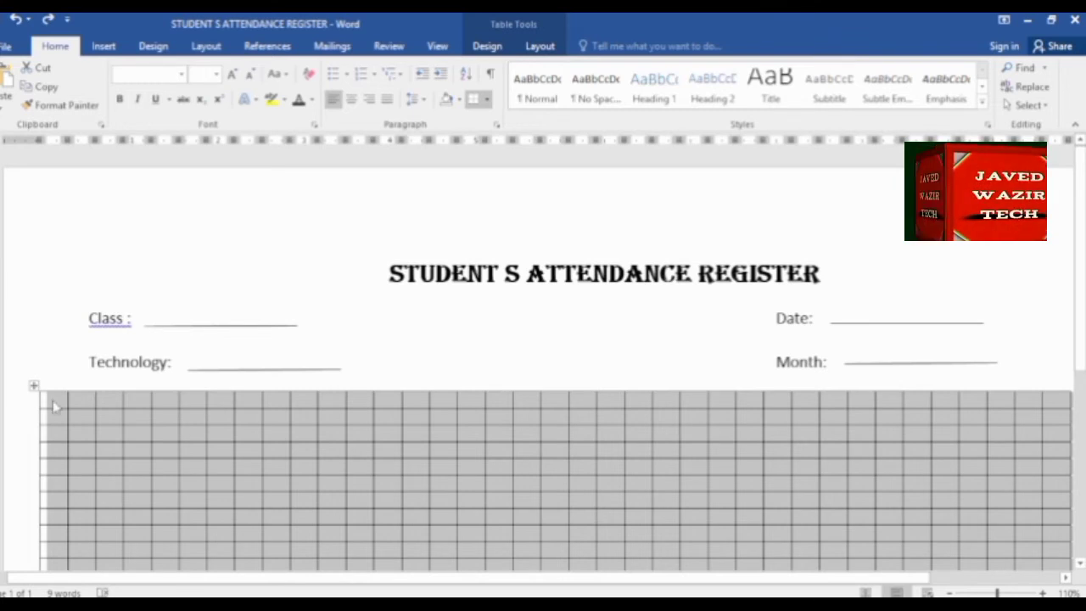
click(57, 404)
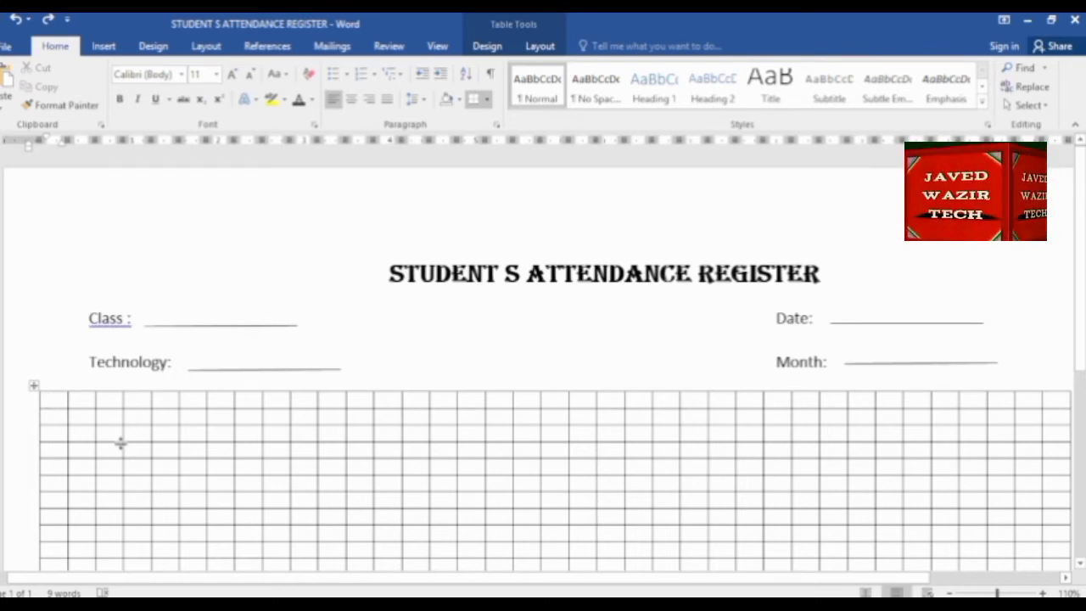
text(SNO)
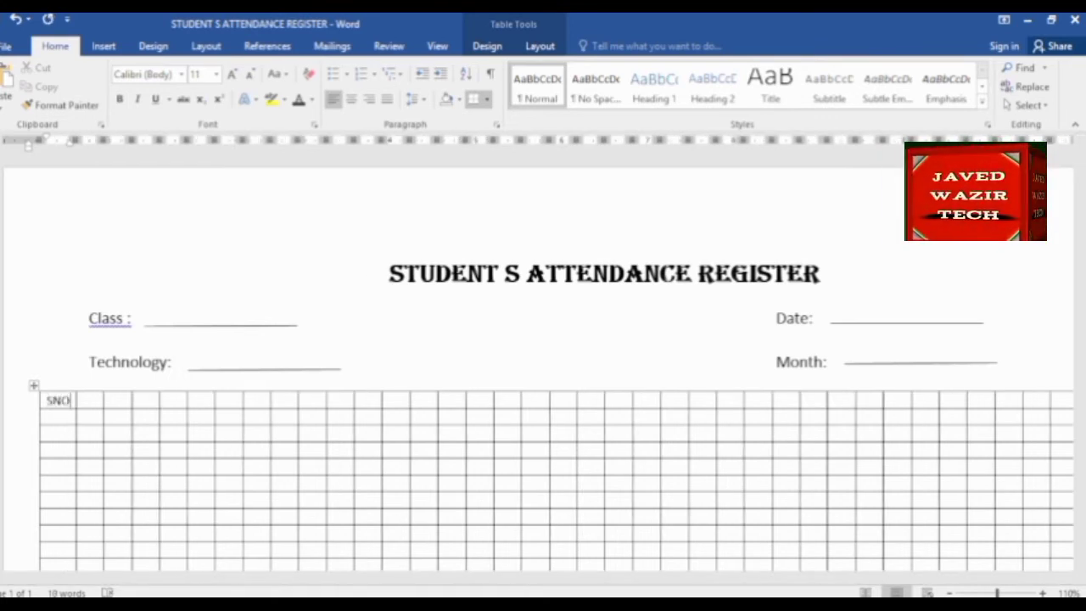
key(Tab)
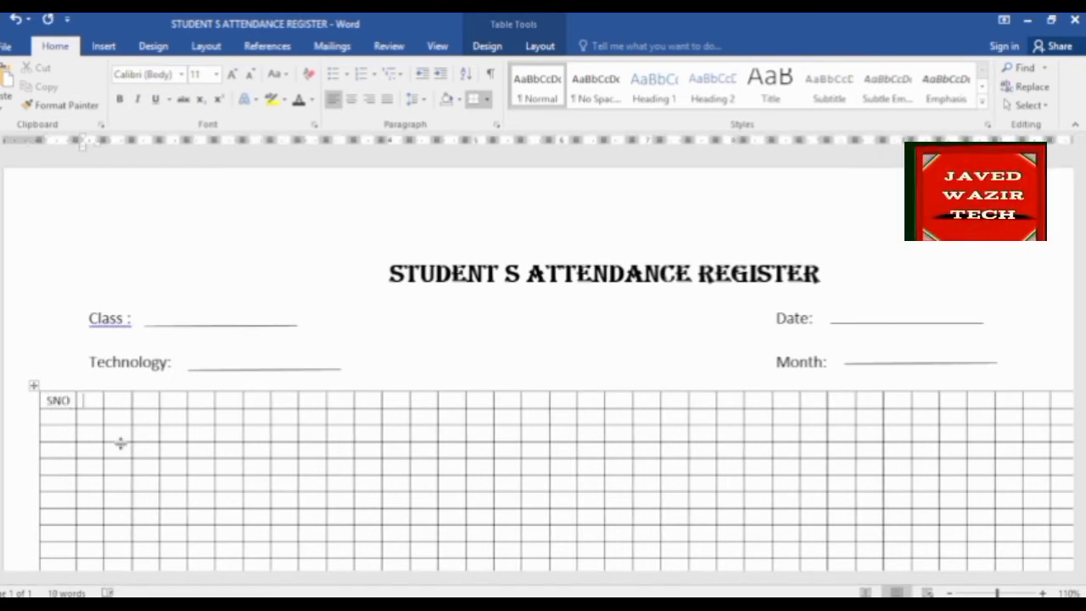
text(S)
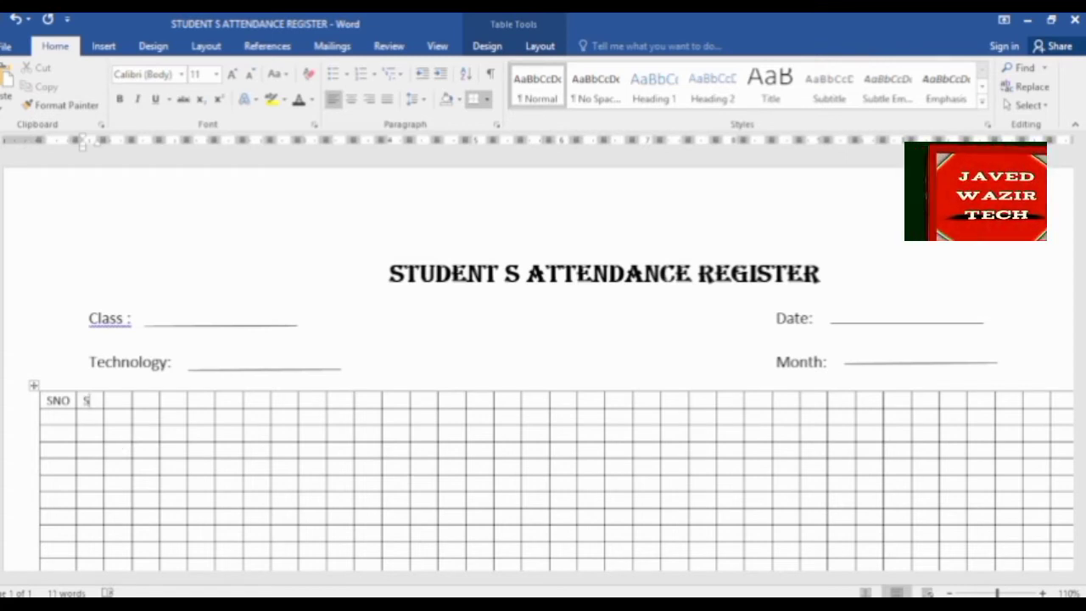
text(TU)
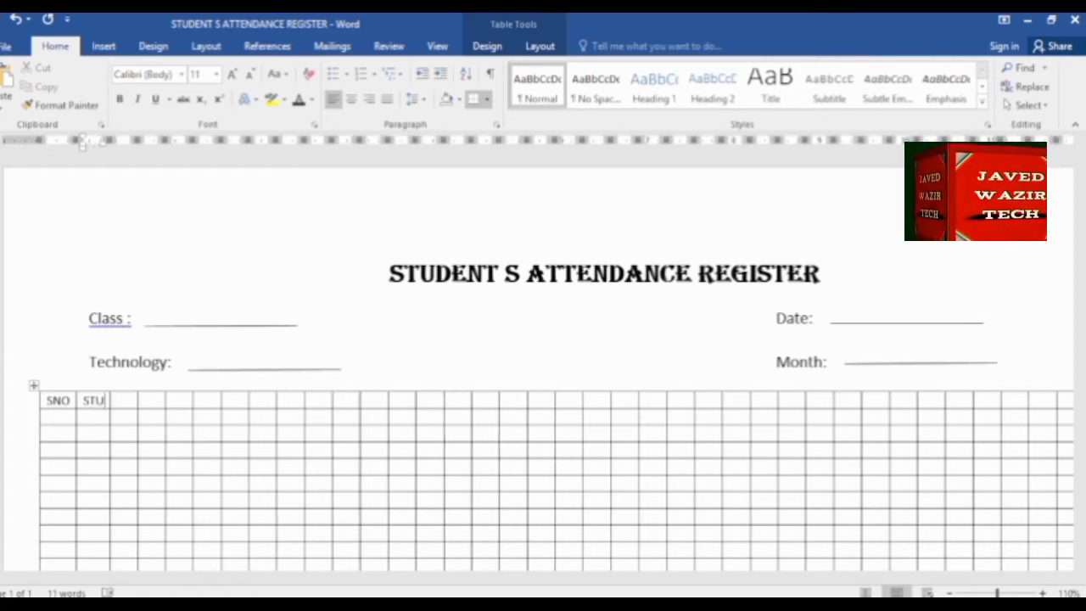
text(DENT)
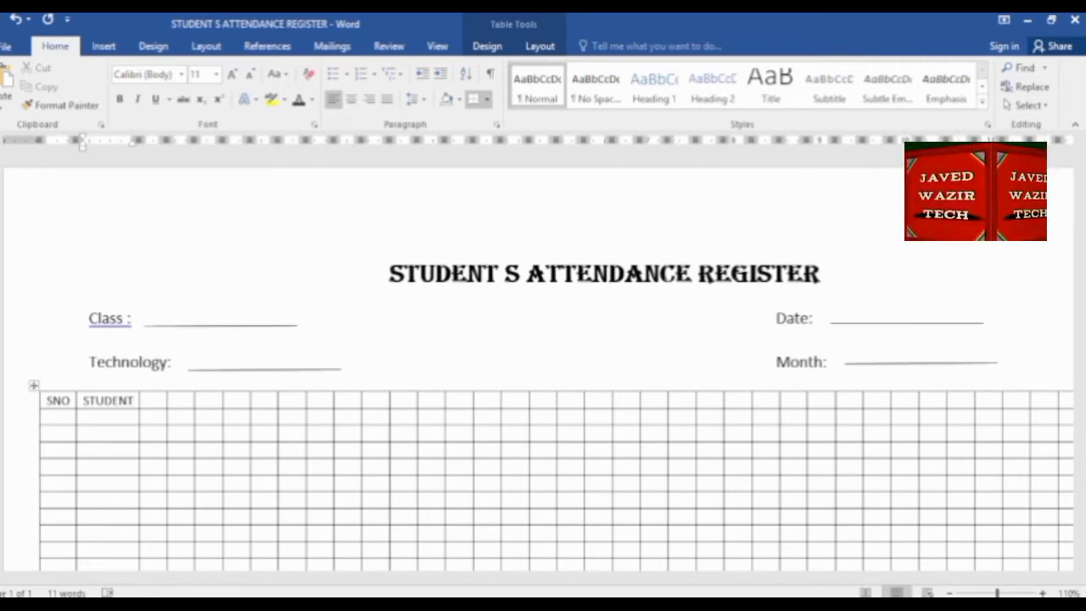
text(')
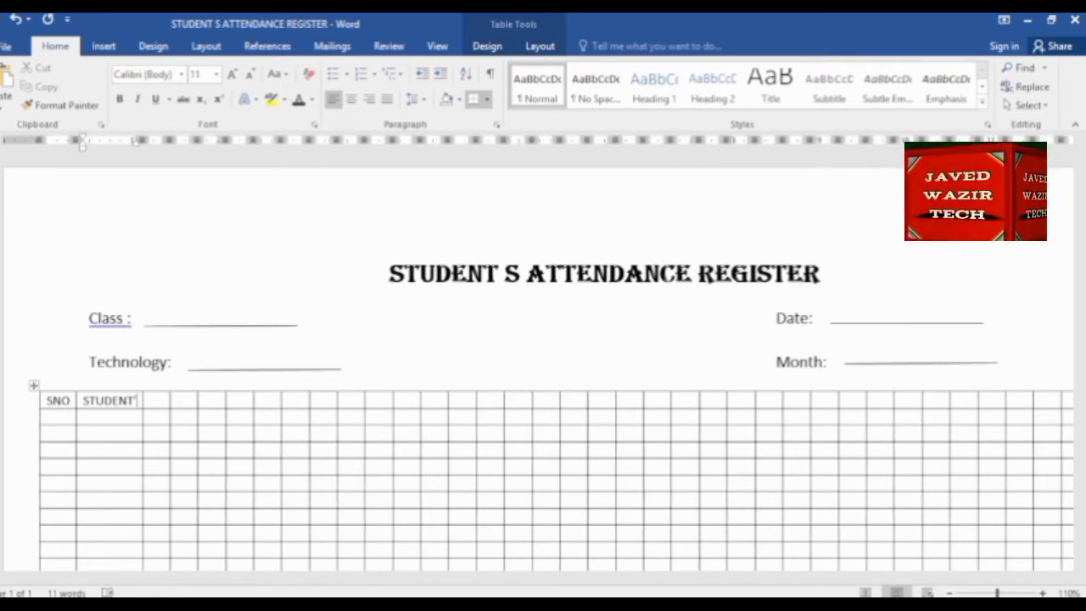
text(S)
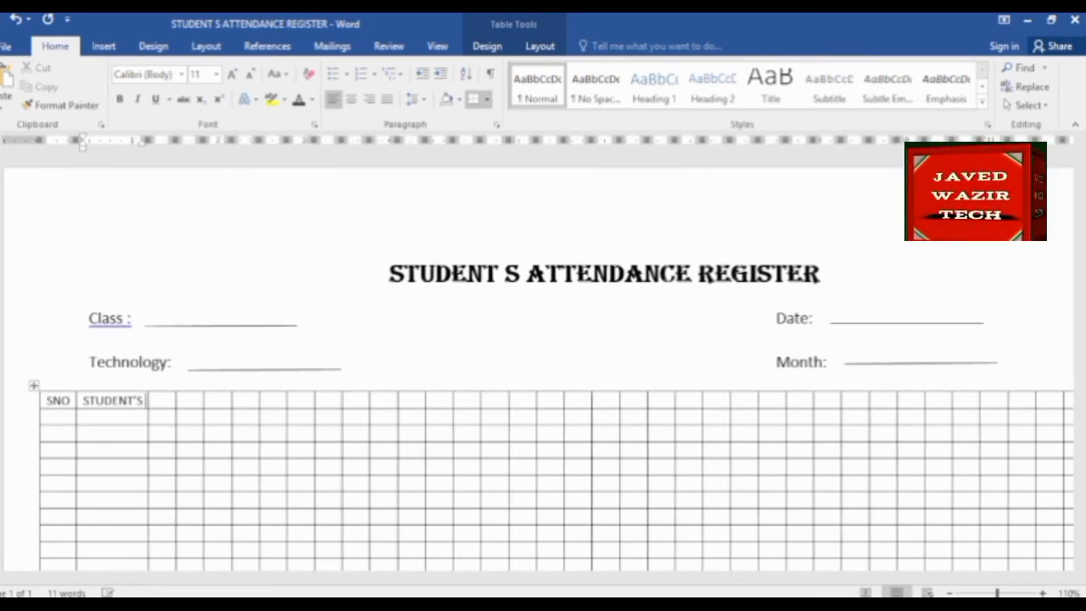
text( N)
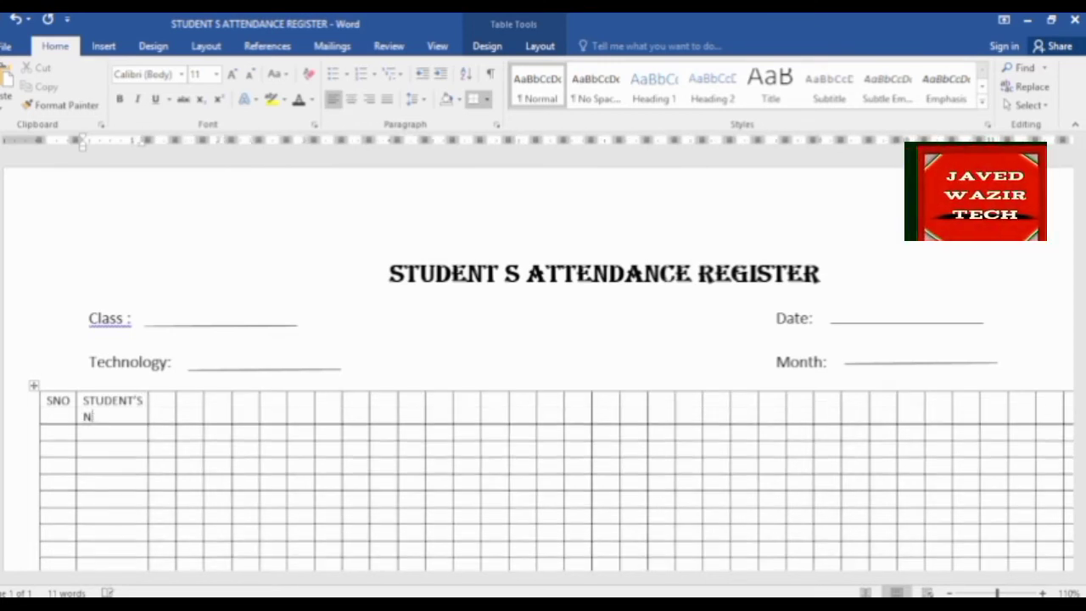
text(AME)
key(Tab)
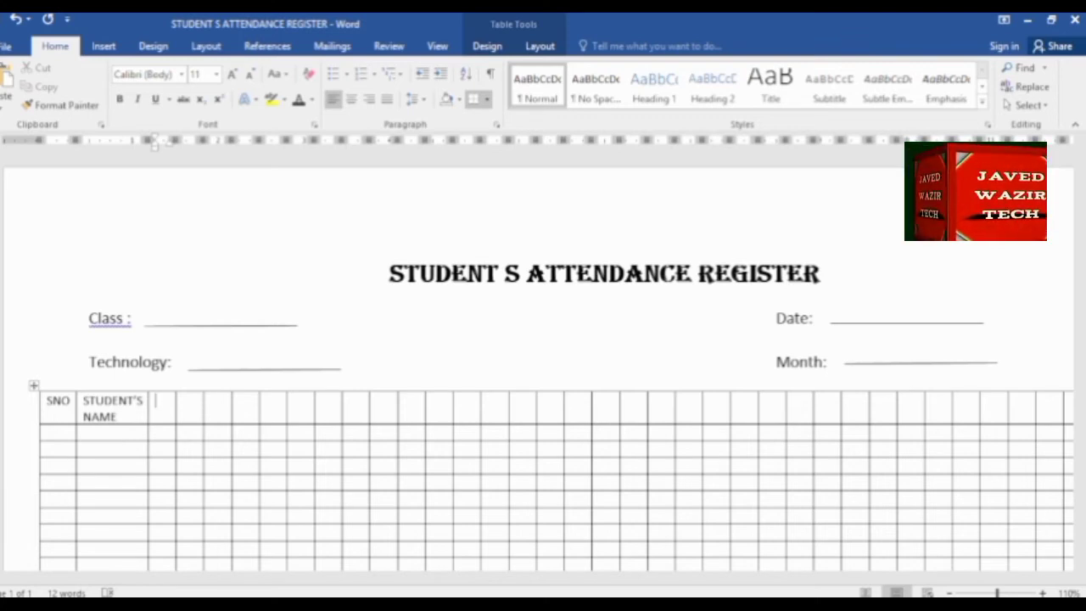
text(1	2	3	4	)
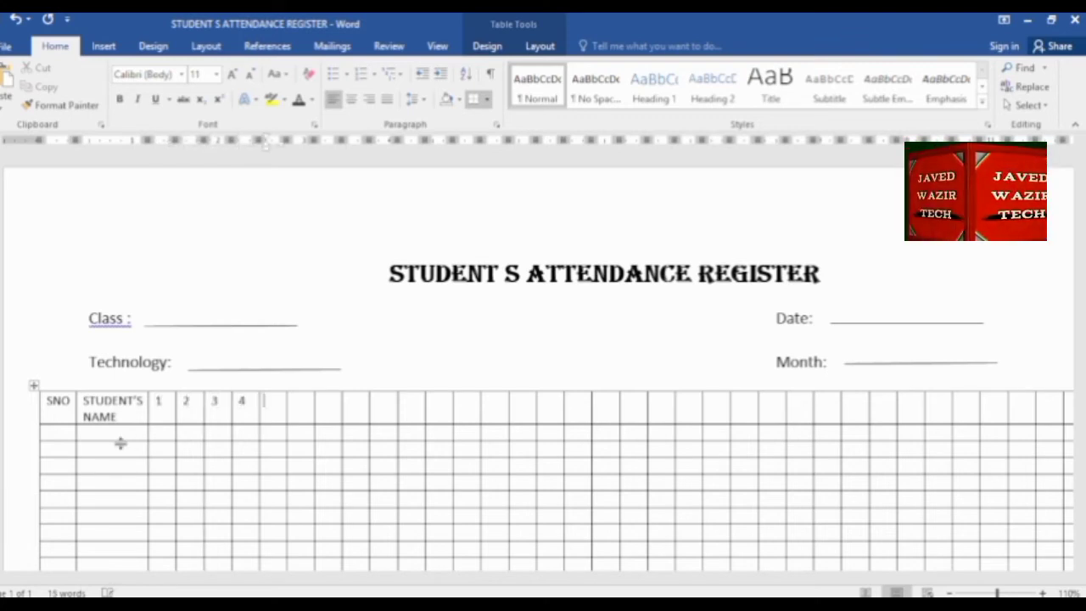
text(5)
Enter day headings 6 through 19 in the successive header cells.
key(Tab)
text(6	)
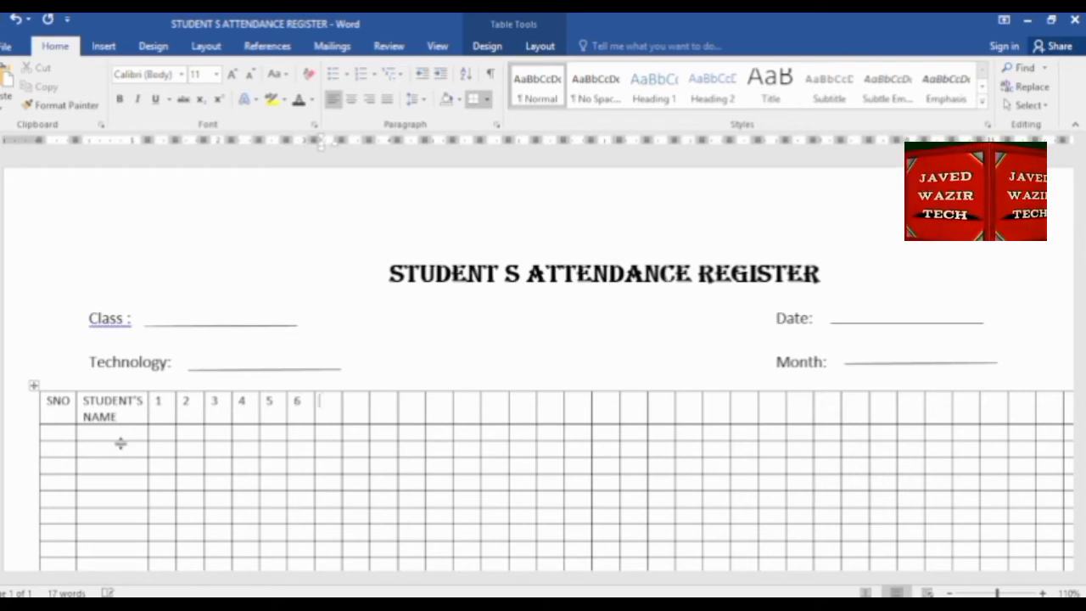
text(7	8	9)
key(Tab)
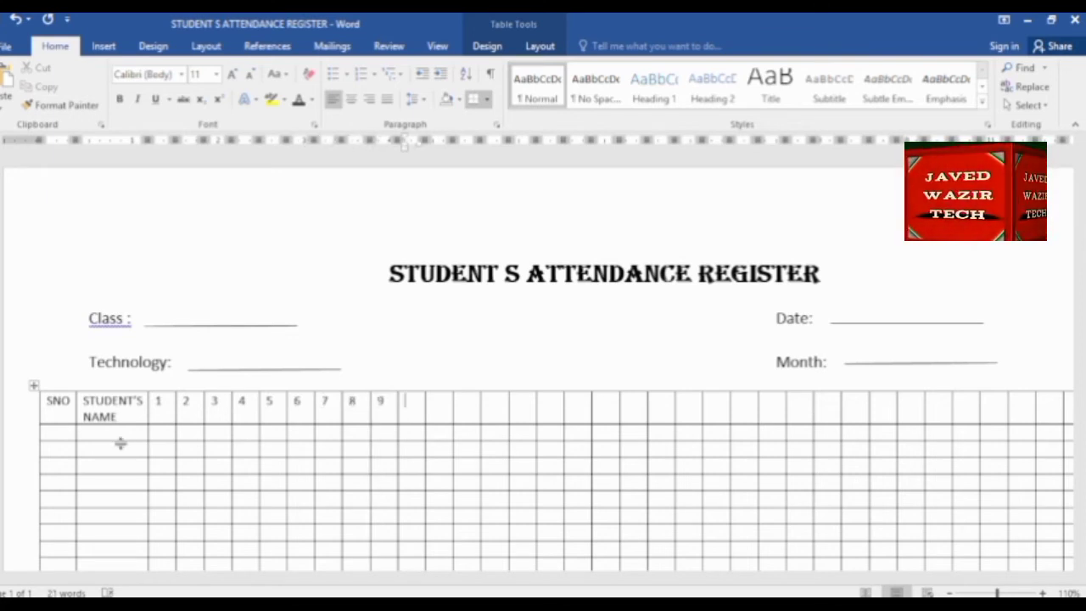
text(10)
key(Tab)
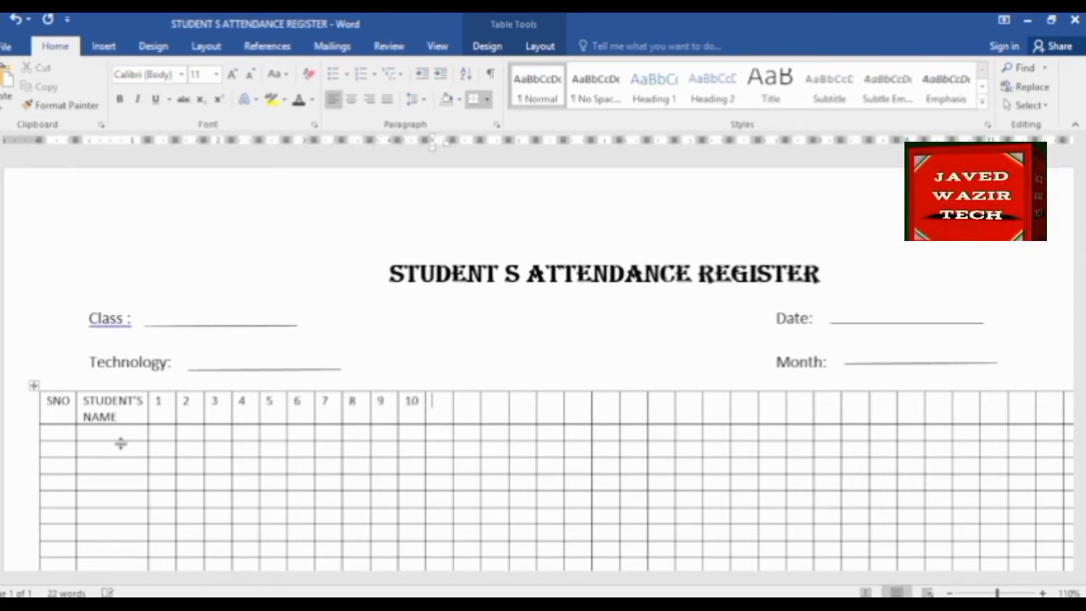
text(11)
key(Tab)
text(12)
key(Tab)
text(1)
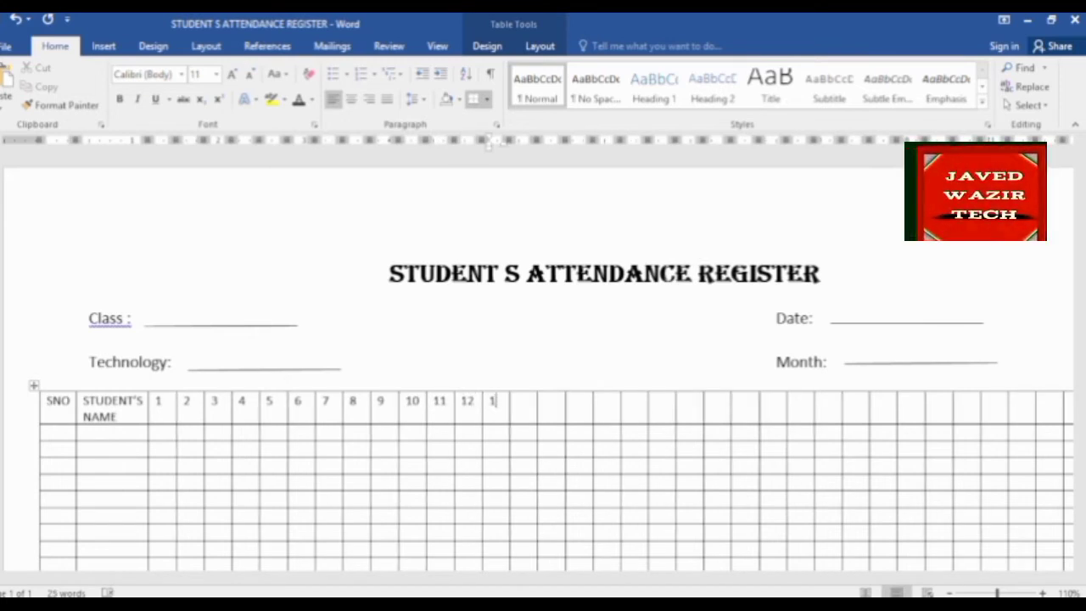
text(3)
key(Tab)
text(4)
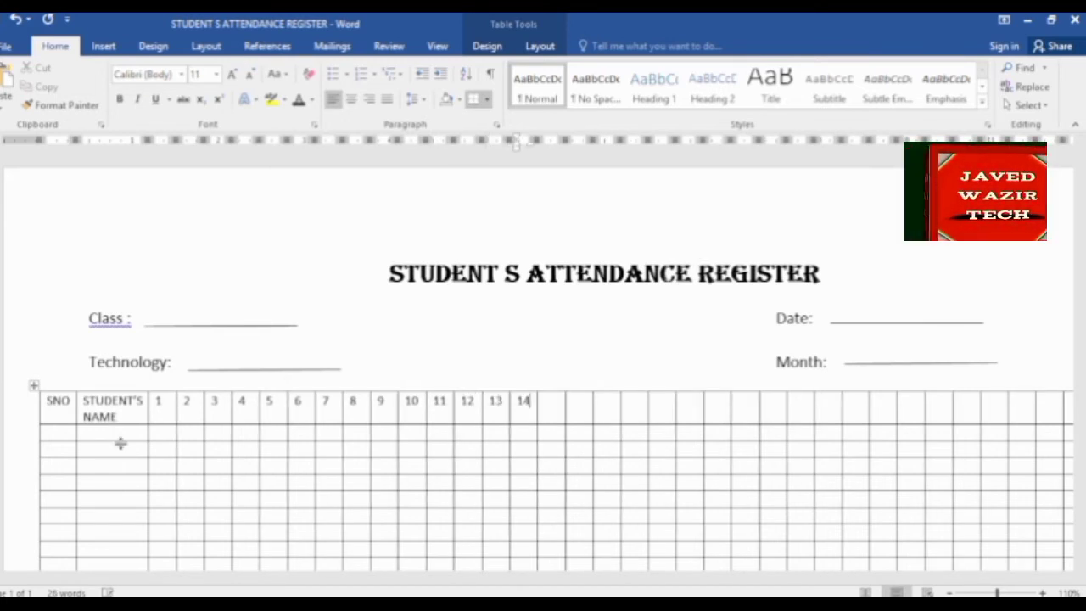
key(Tab)
text(15)
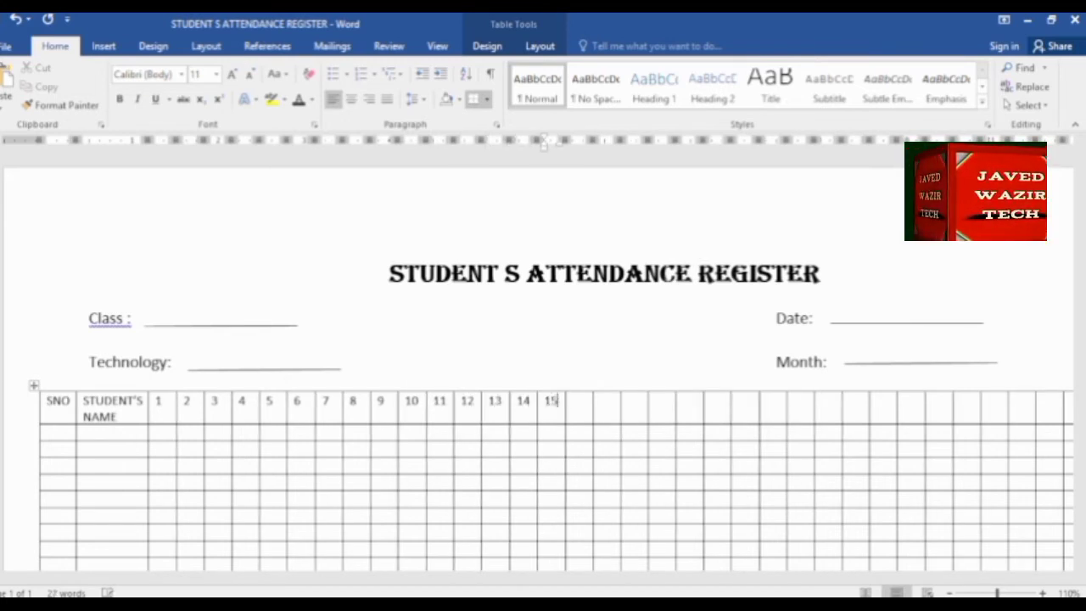
key(Tab)
text(16)
key(Tab)
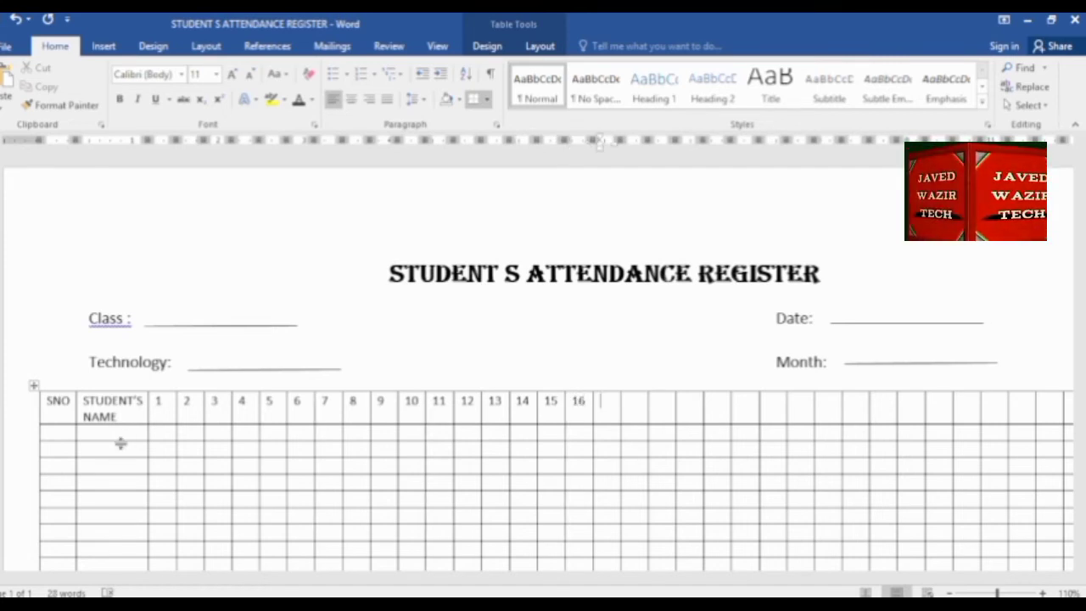
text(17)
key(Tab)
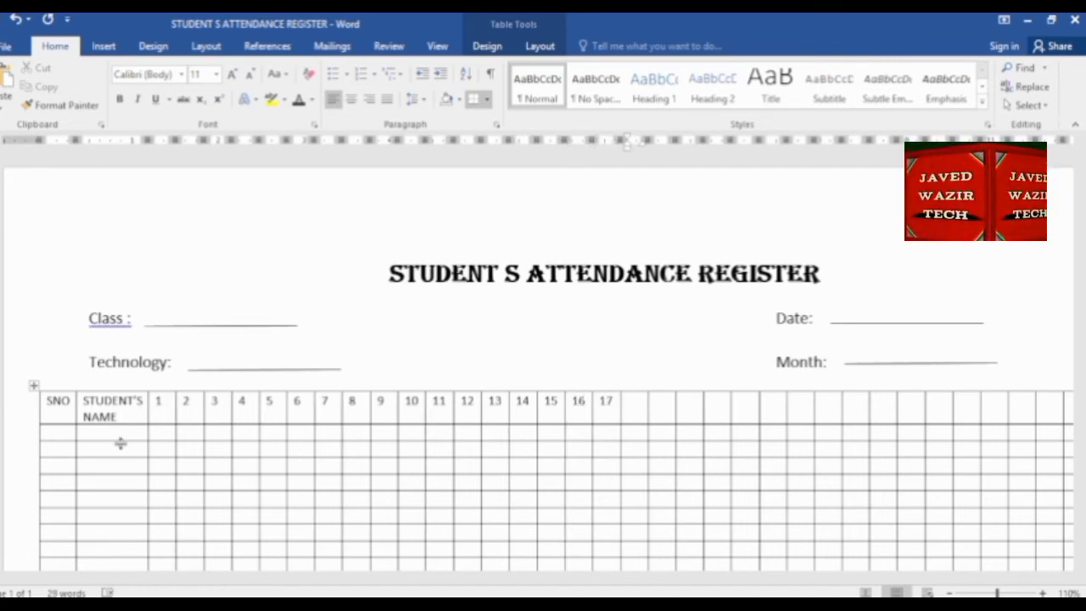
text(18)
key(Tab)
text(1)
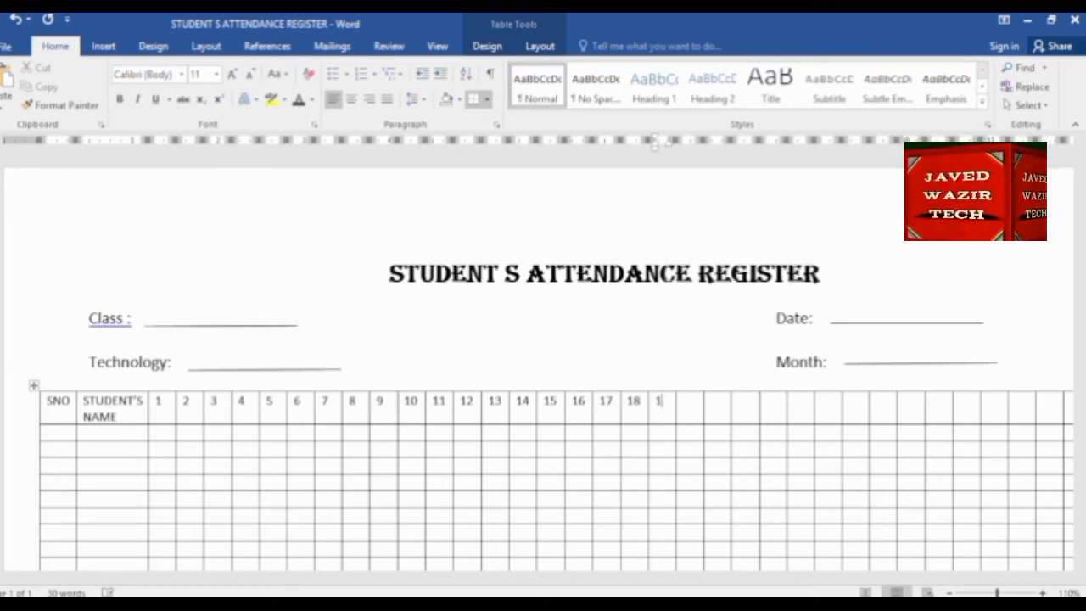
text(9)
Continue the day headings from 20 through 31, correcting mistyped digits along the way.
key(Tab)
text(1)
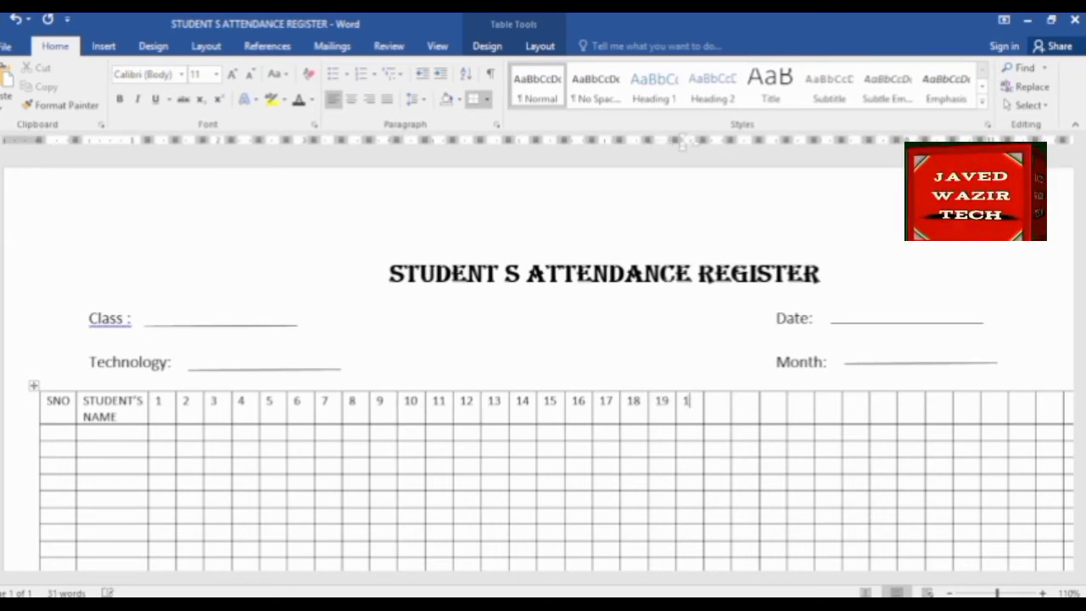
key(BackSpace)
text(2)
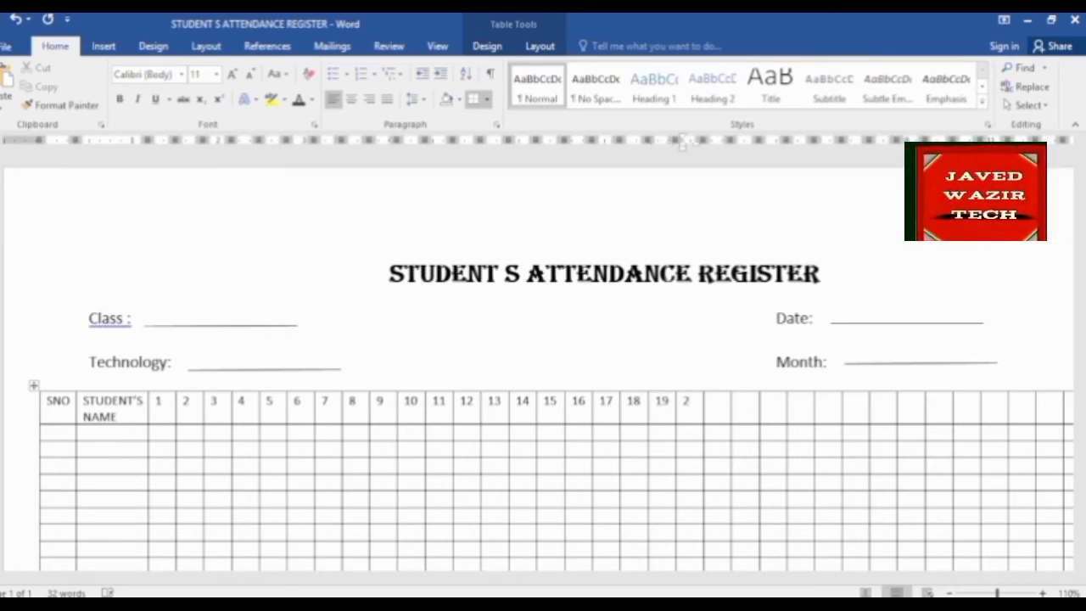
text(0)
key(Tab)
text(3)
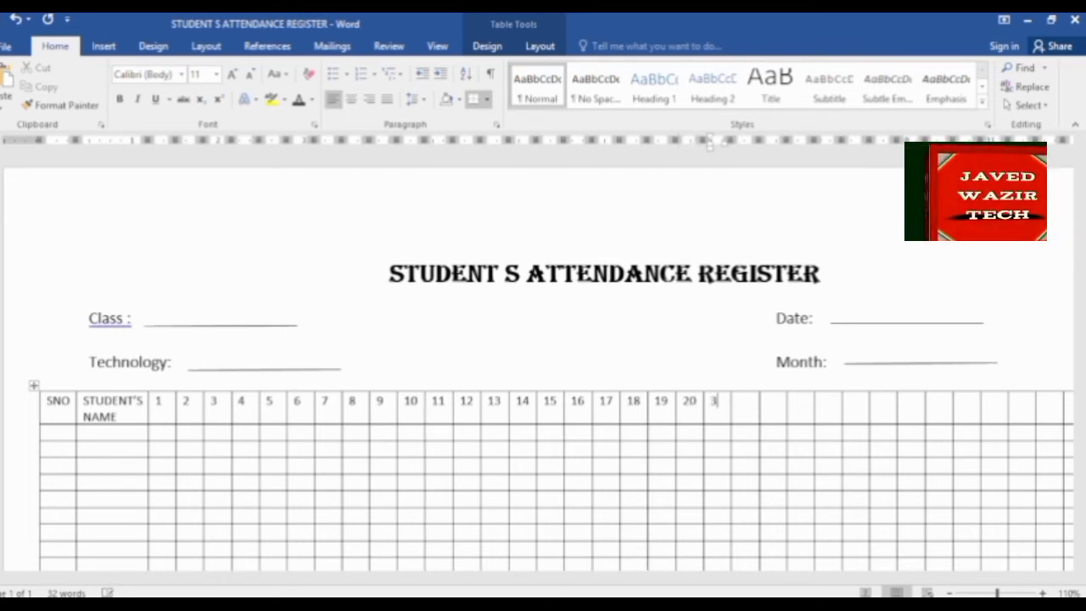
key(BackSpace)
text(21)
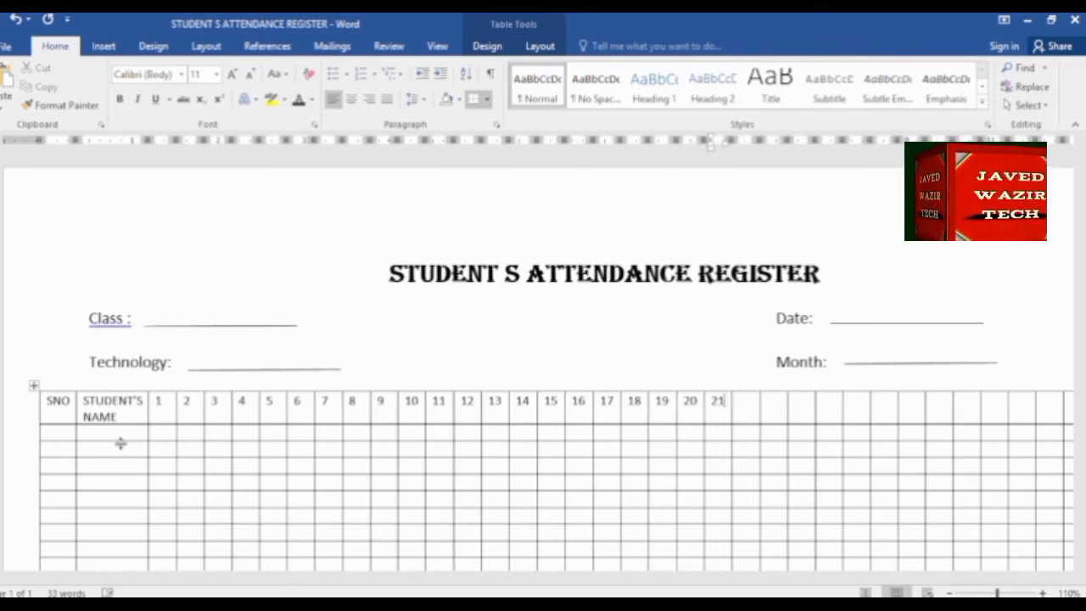
key(Tab)
text(22)
key(Tab)
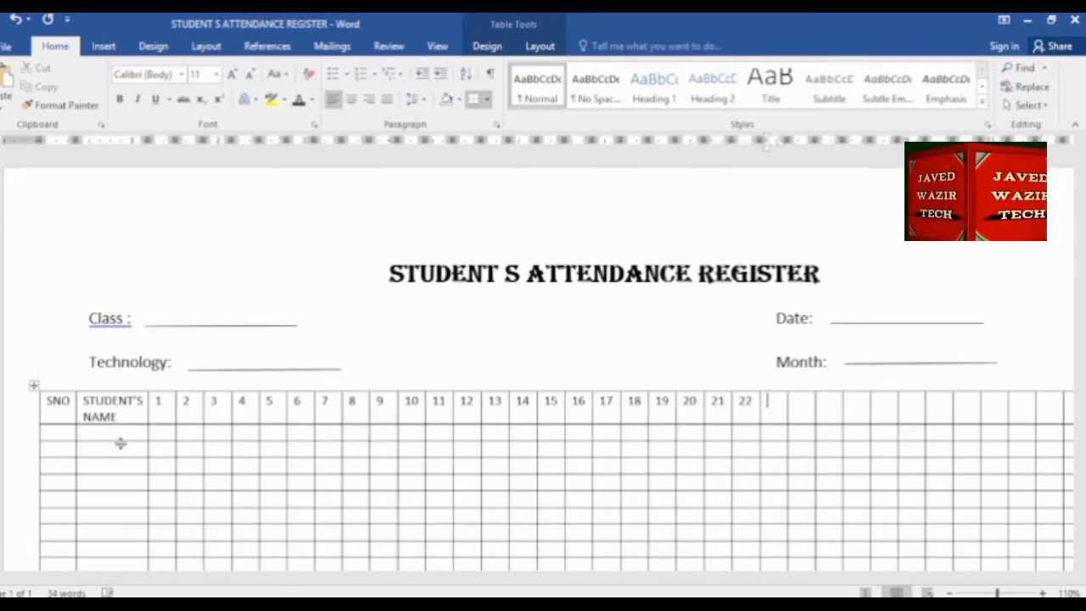
text(23)
key(Tab)
text(24)
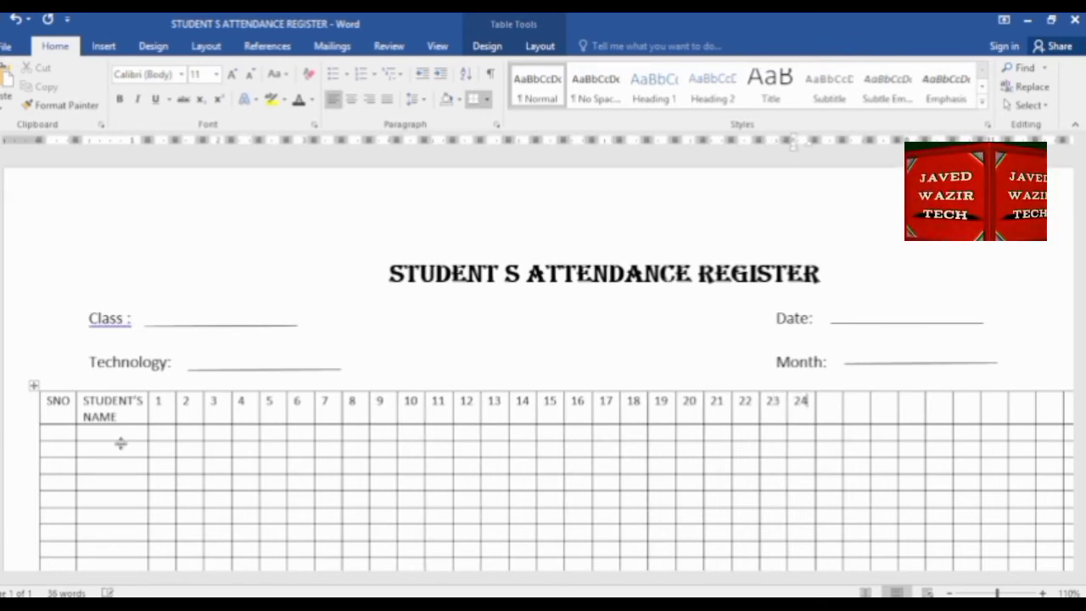
key(Tab)
text(25)
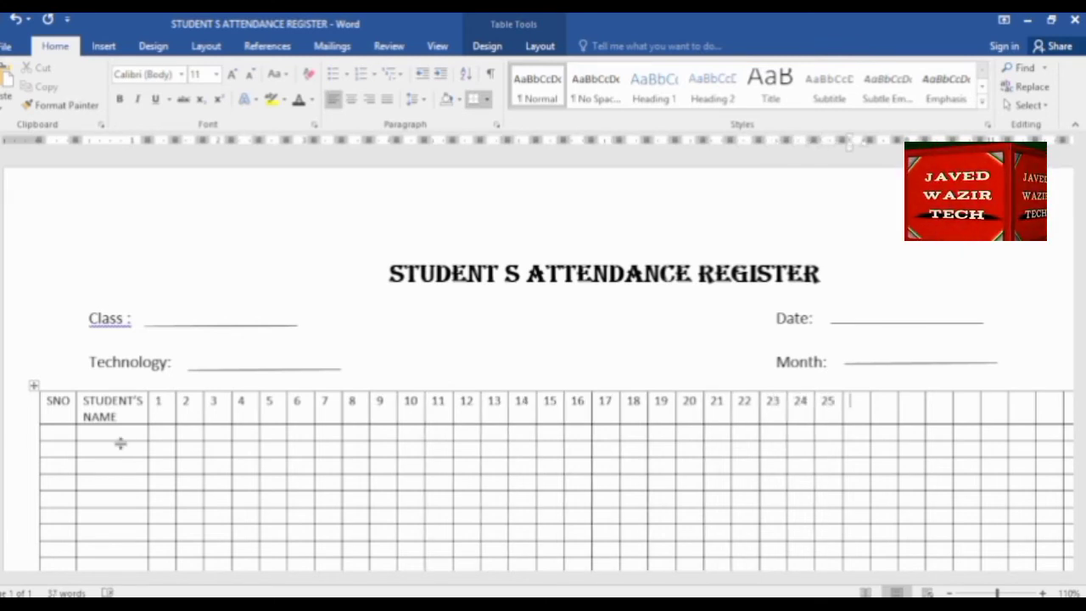
key(Tab)
text(26)
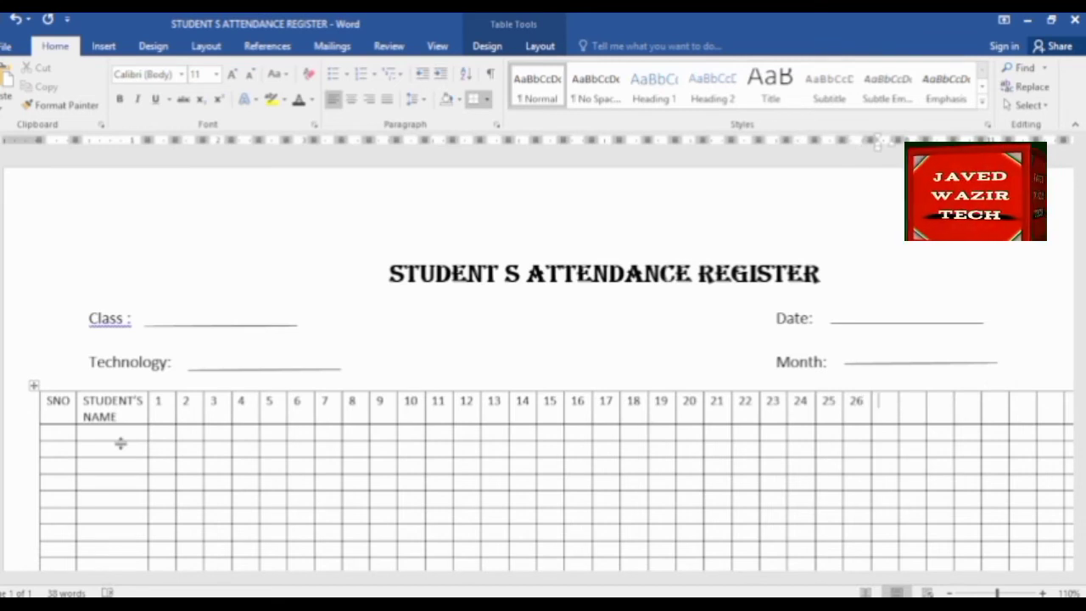
key(Tab)
text(27)
key(Tab)
text(2)
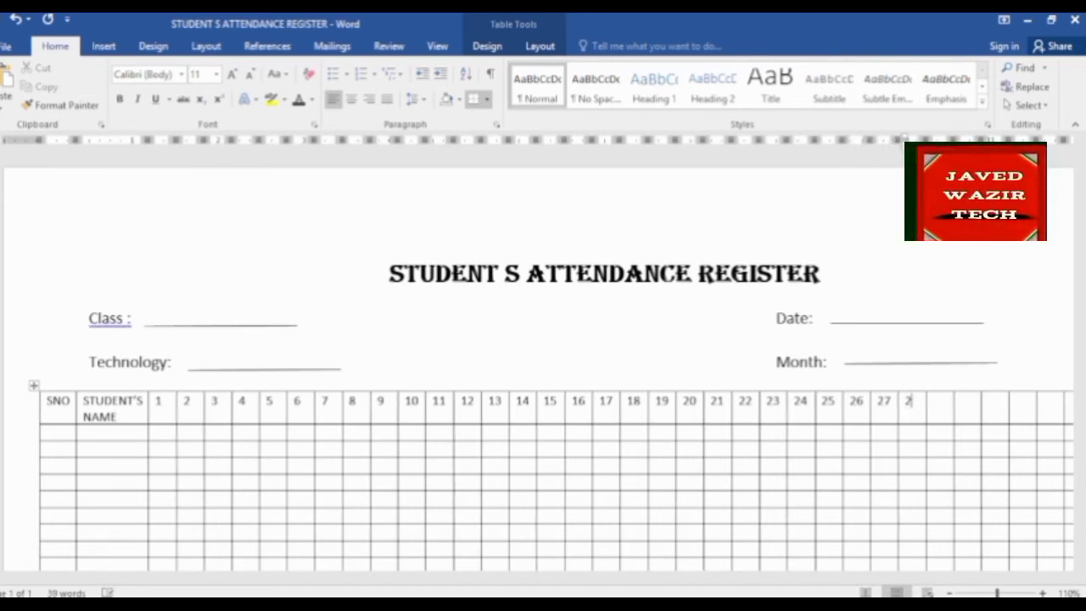
text(8)
key(Tab)
text(2)
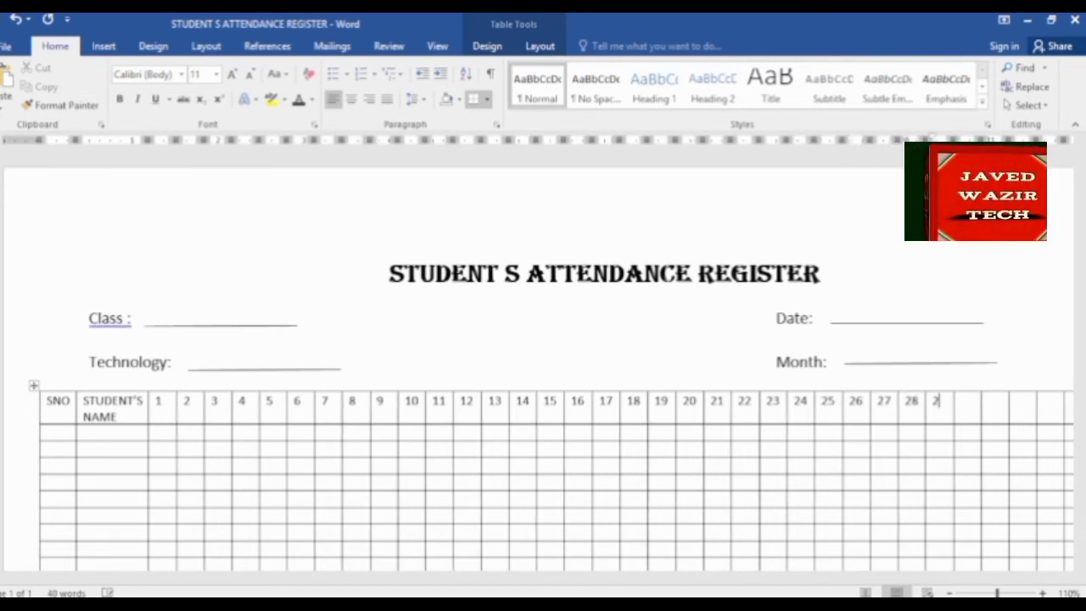
text(9)
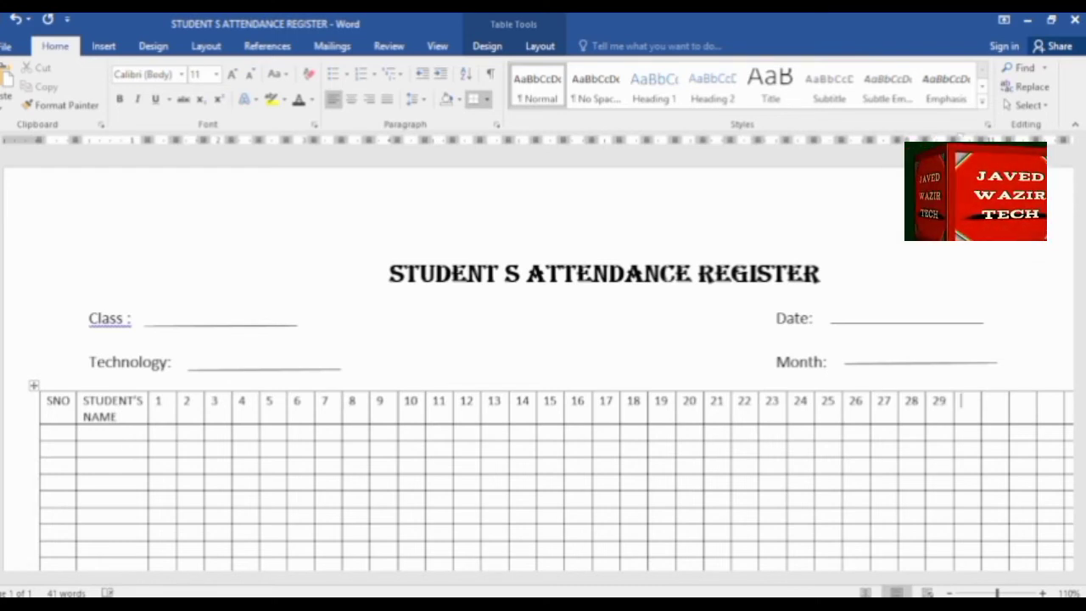
text(30)
key(Tab)
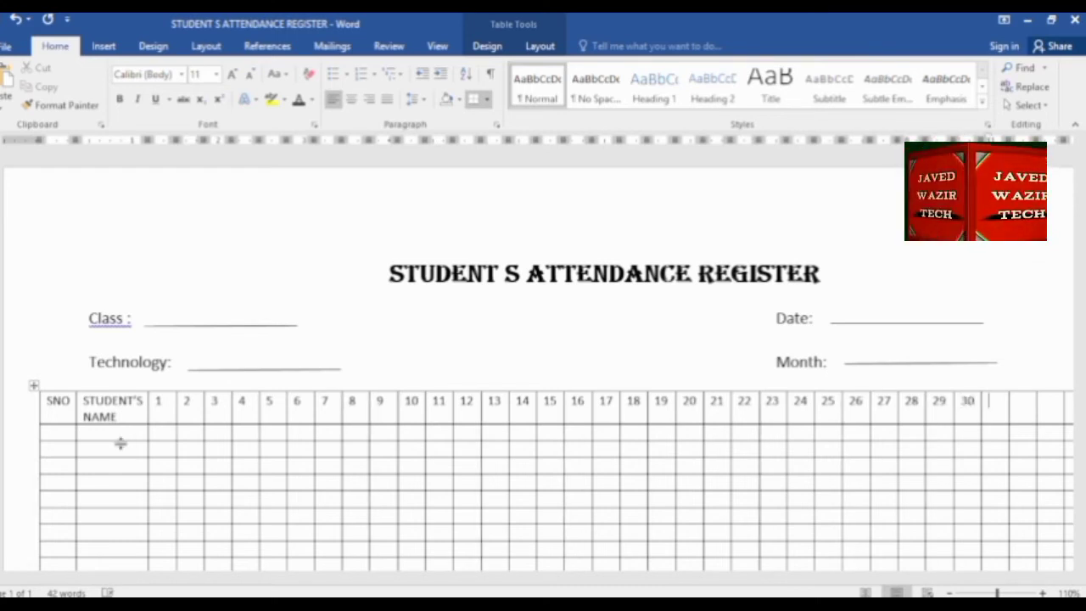
text(31)
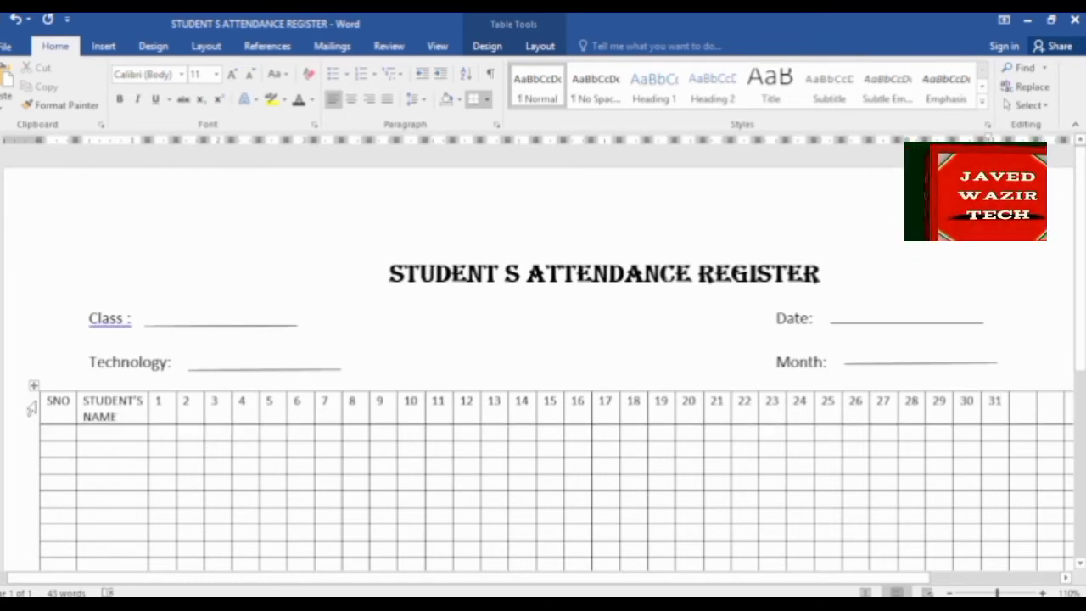
In the cells right after day 31, enter the Current present and Current absent headings.
drag(39, 403, 299, 431)
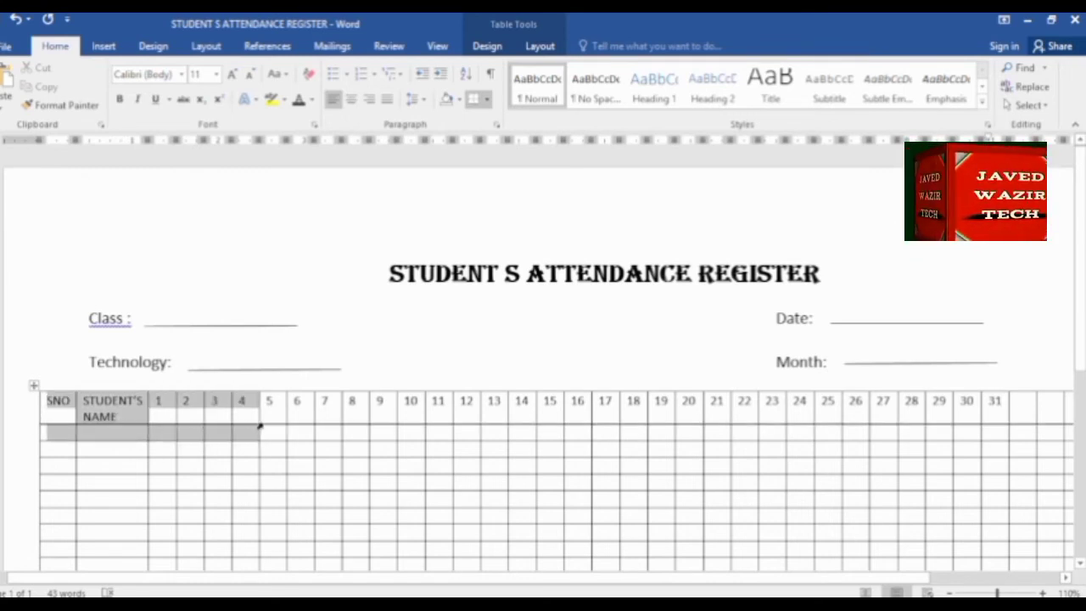
click(1023, 409)
key(Tab)
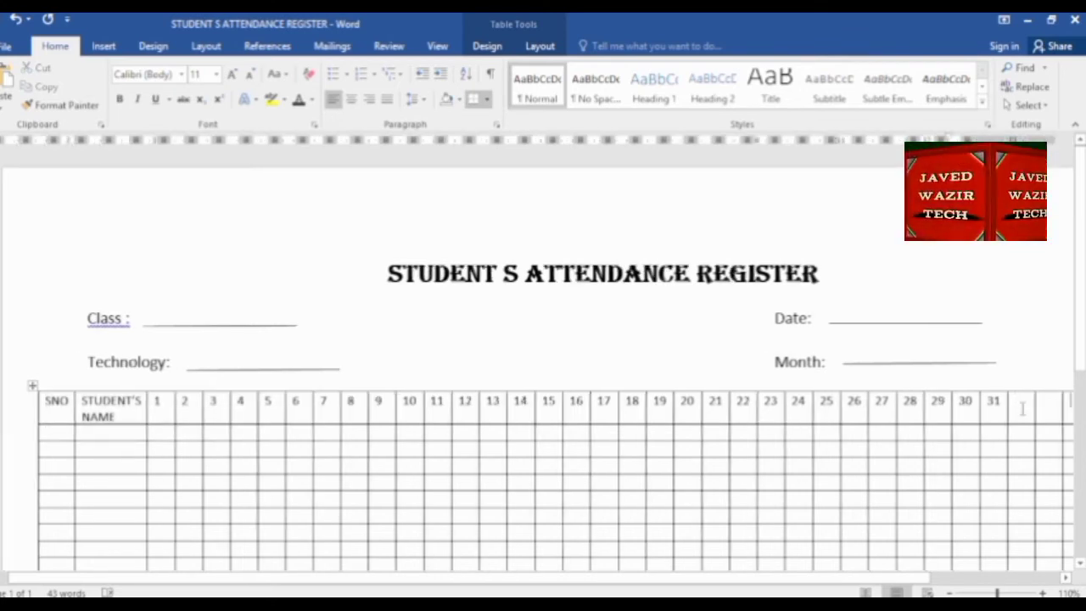
key(Tab)
key(Tab)
key(shift+Tab)
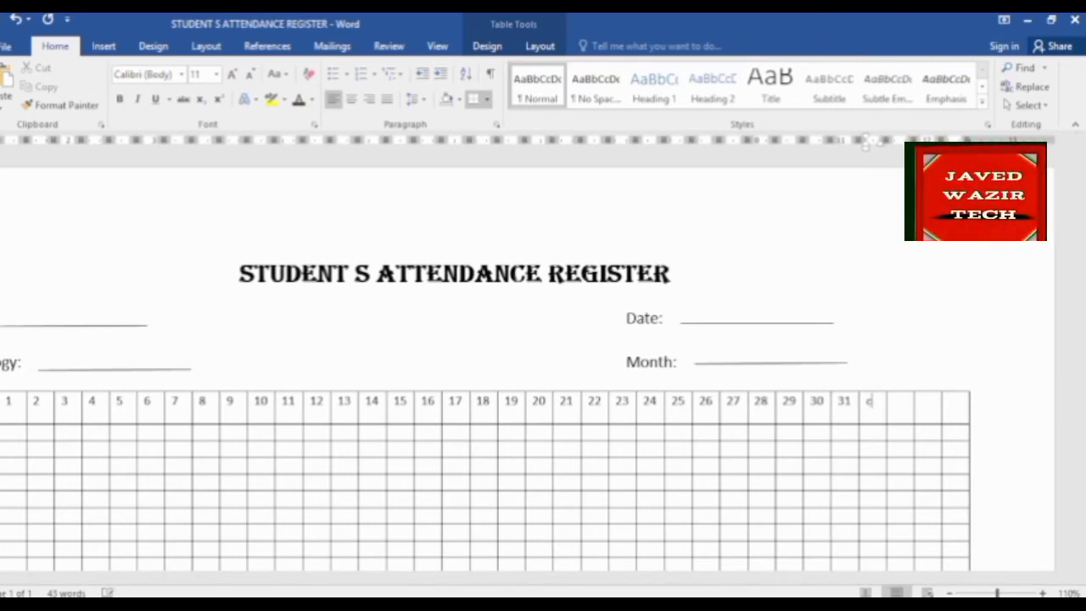
text(cur)
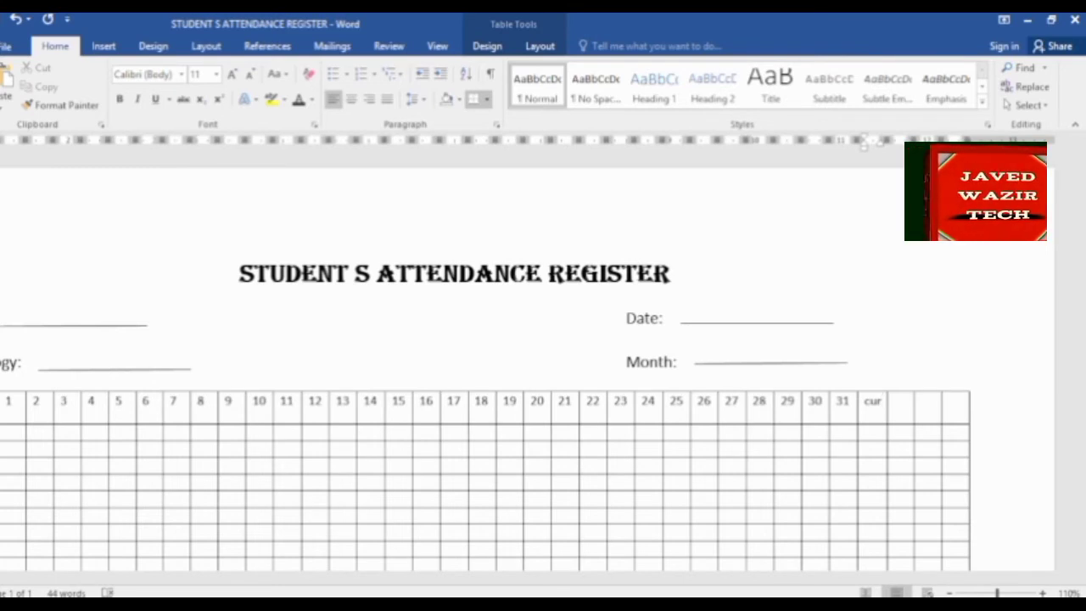
text(Current )
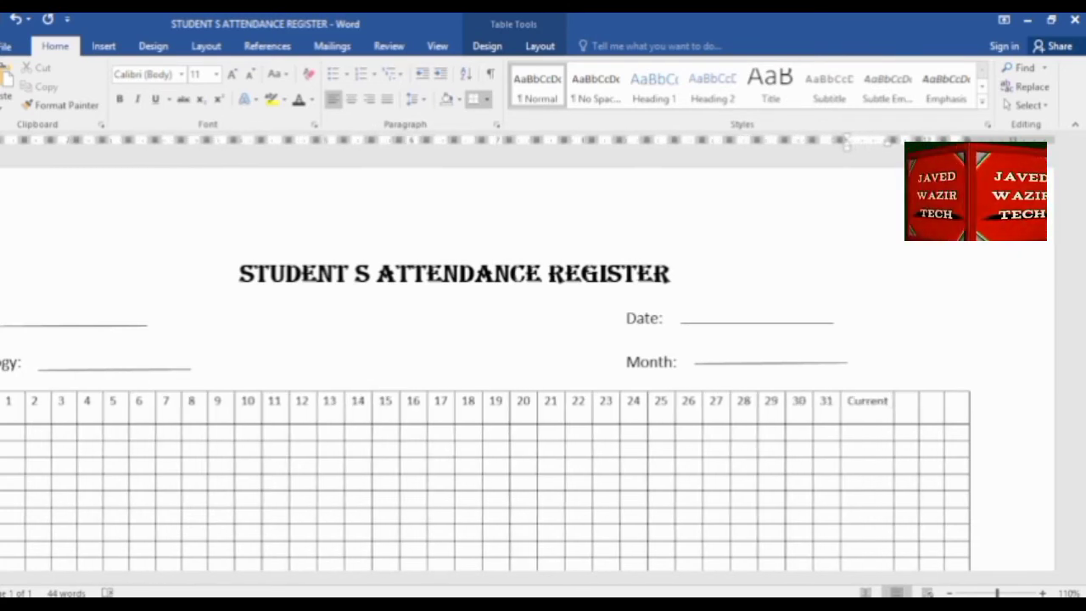
text(prese)
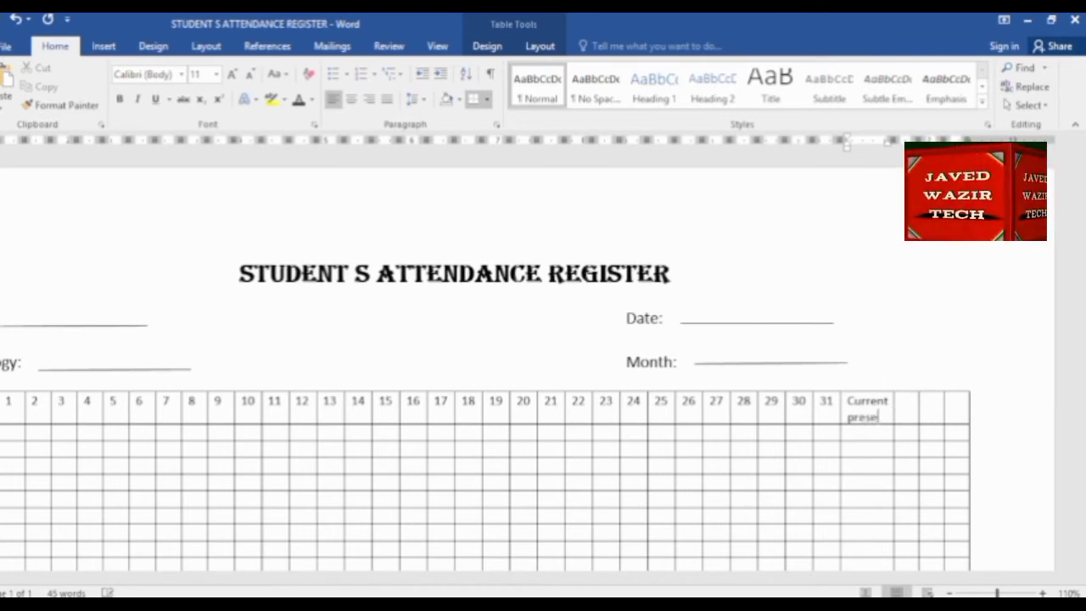
text(nt)
key(Tab)
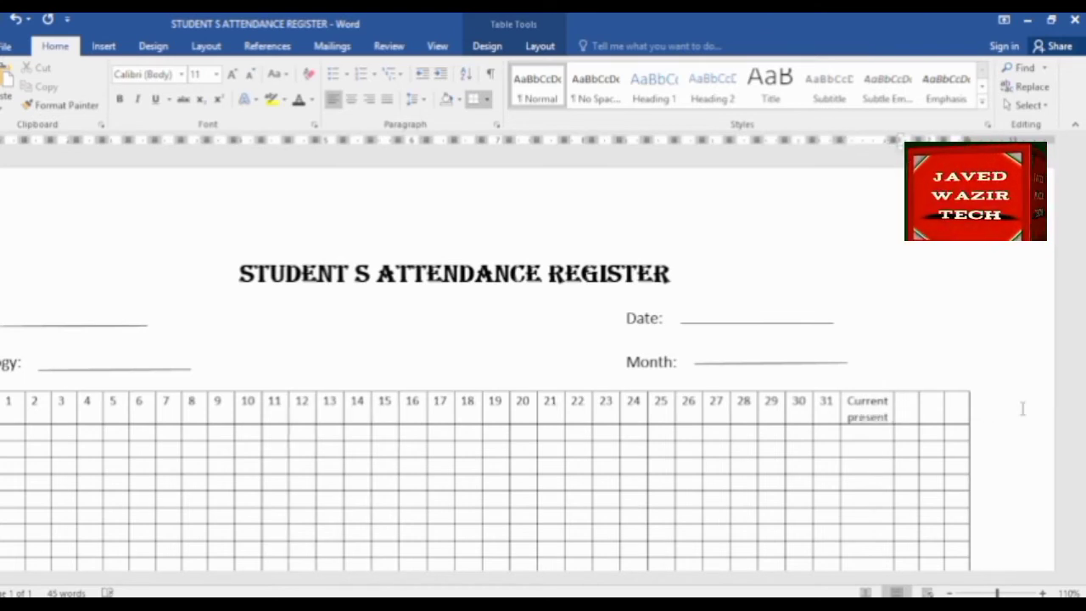
text(cur)
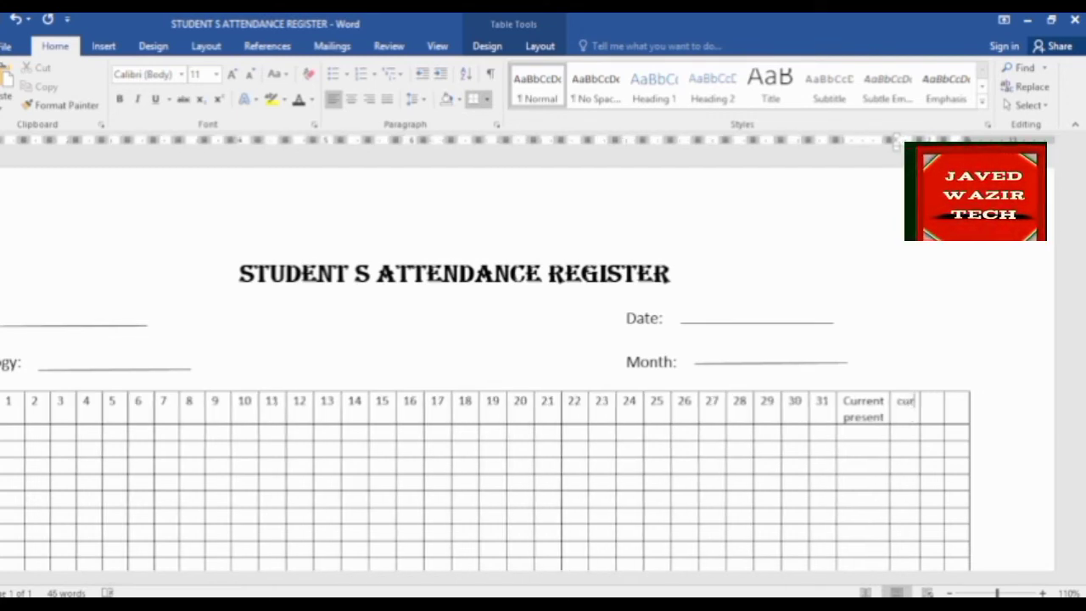
text(rent absent)
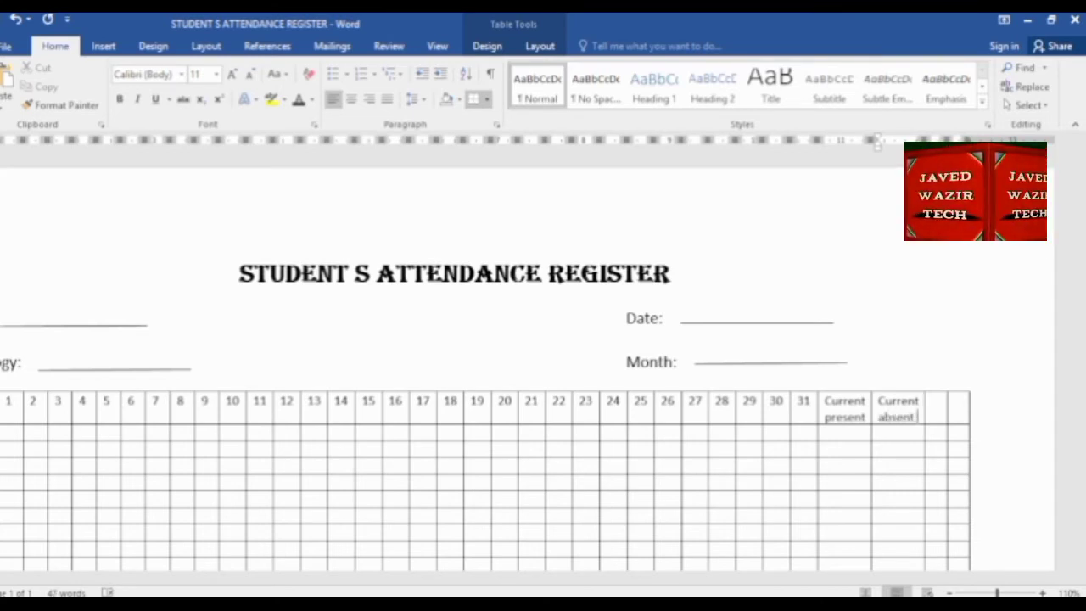
Add the two-line Previous Absent heading and begin the Total absent heading in the last cell.
key(Tab)
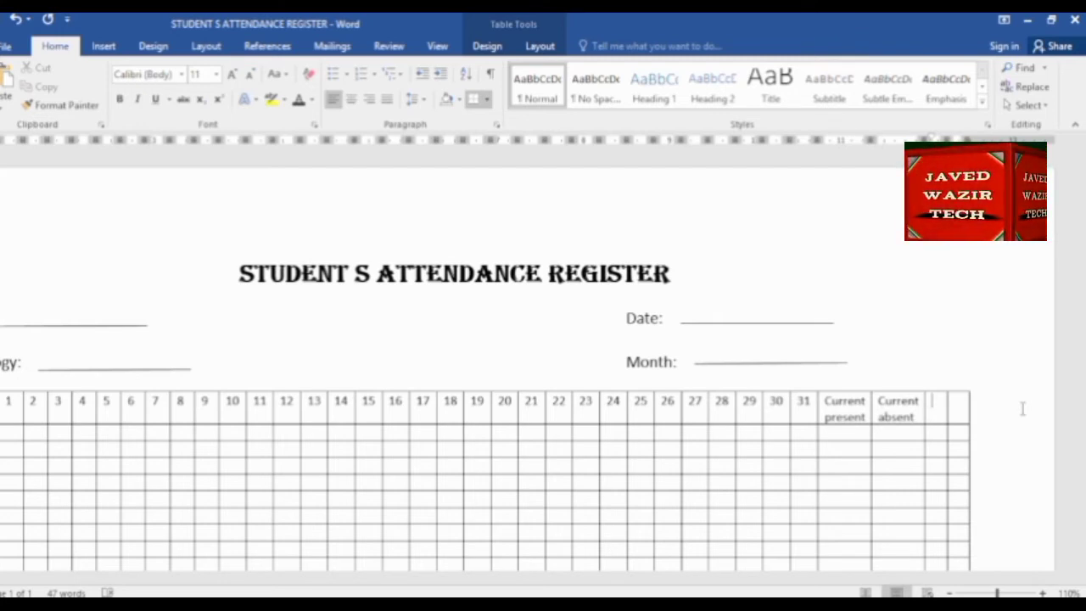
text(pr)
text(e)
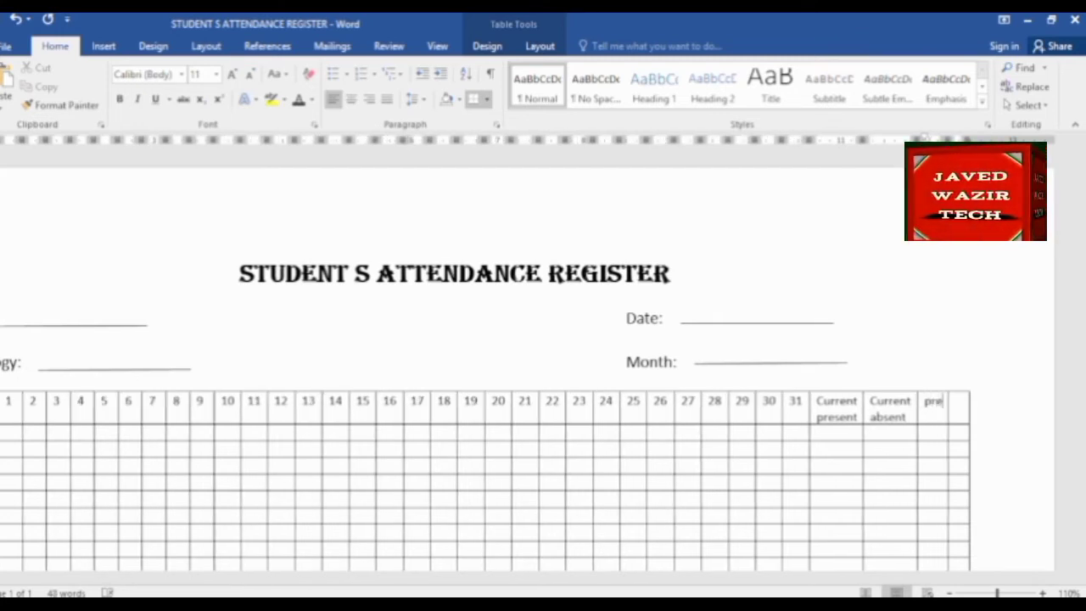
text(vious)
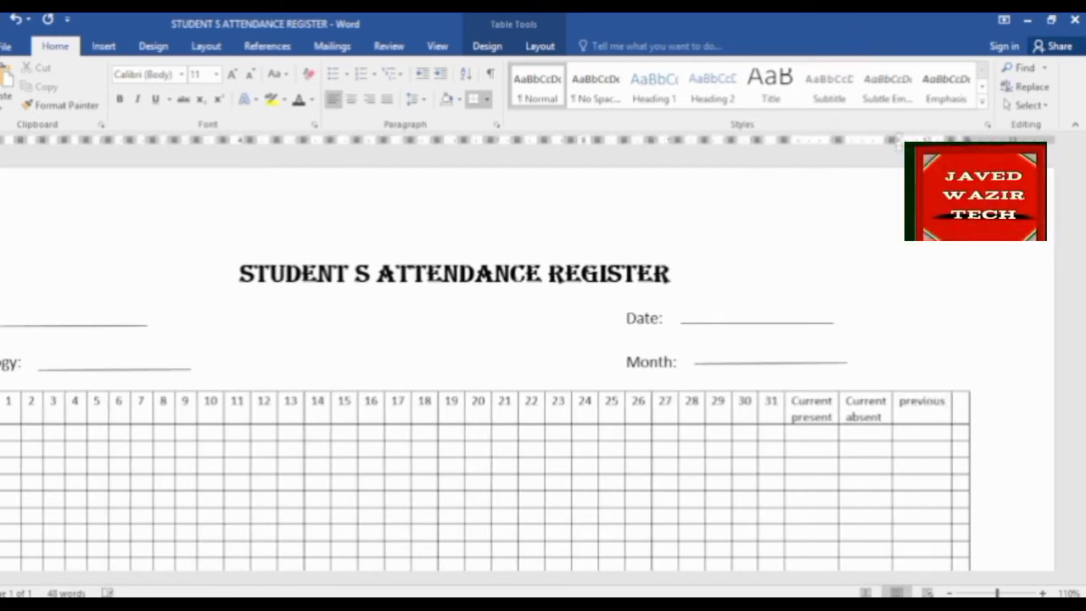
key(Return)
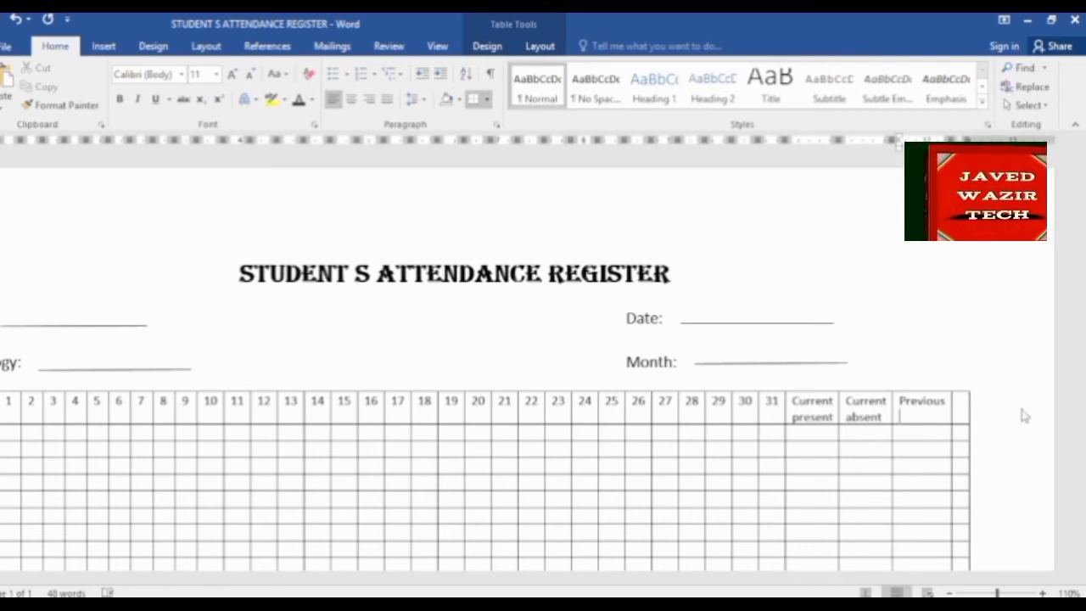
text(absent)
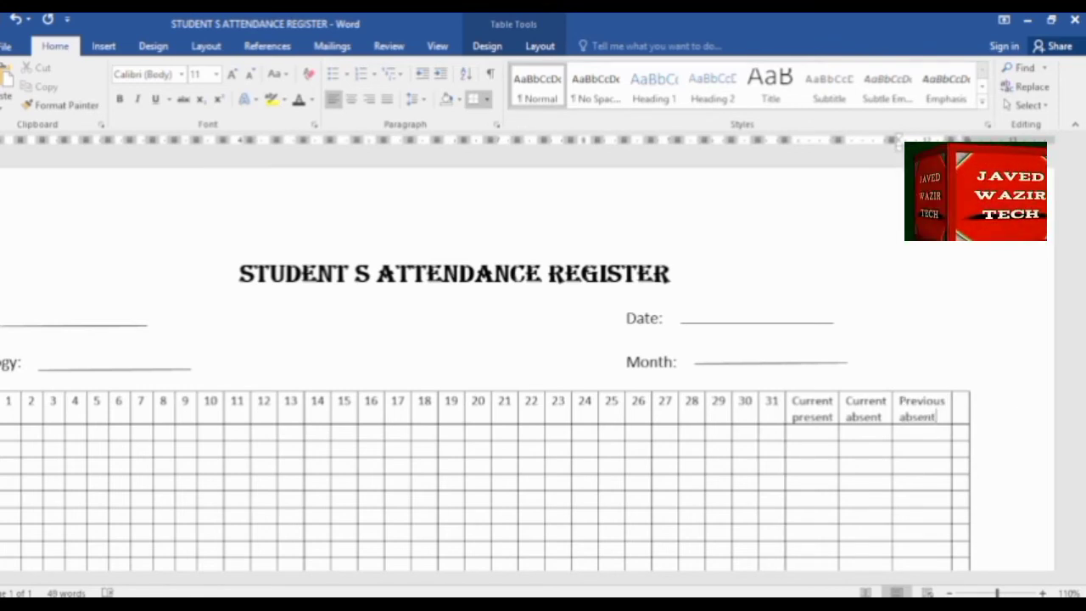
key(Tab)
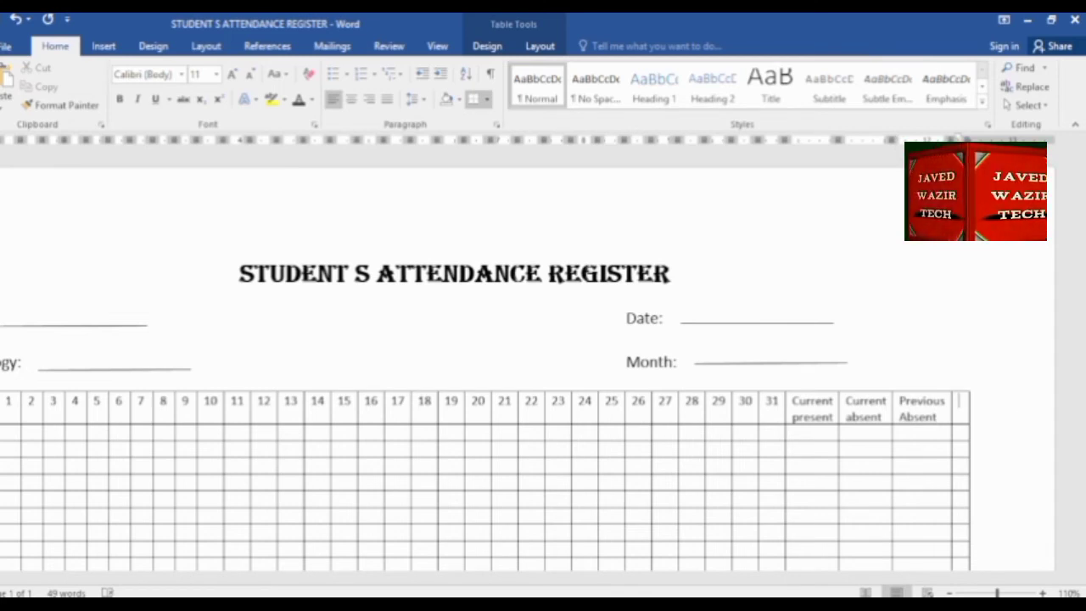
text(total)
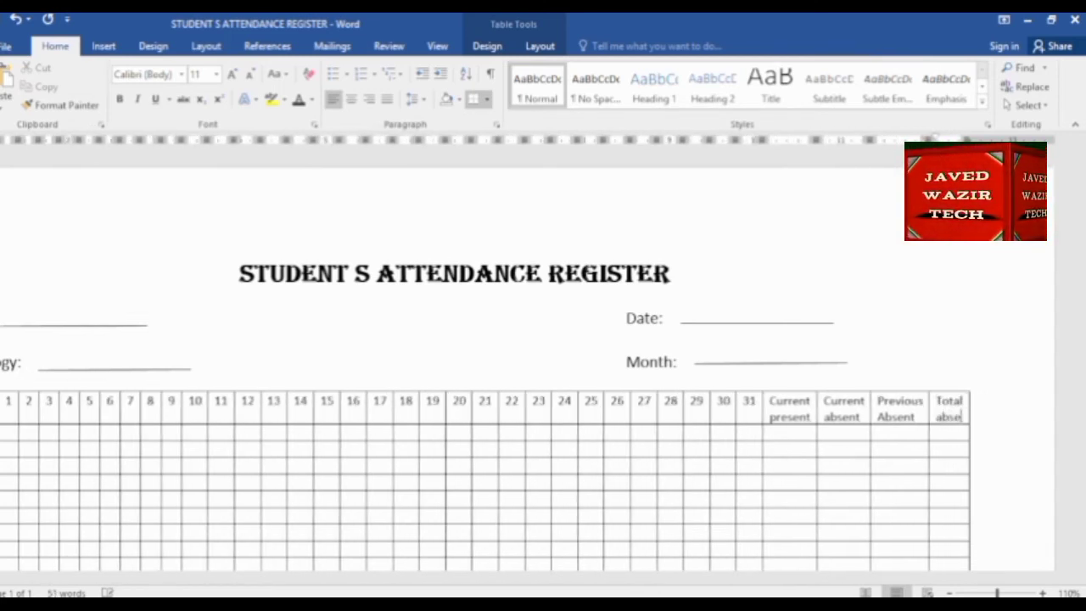
text(nt)
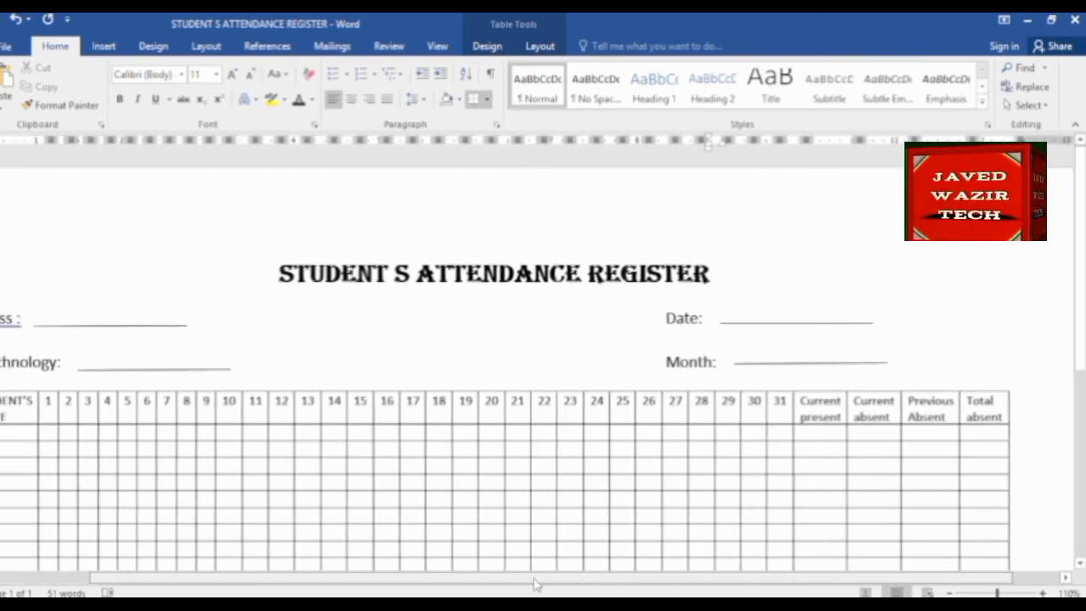
Select the header row from SNO to the last column and decrease its font size twice.
drag(593, 583, 458, 584)
drag(55, 399, 922, 427)
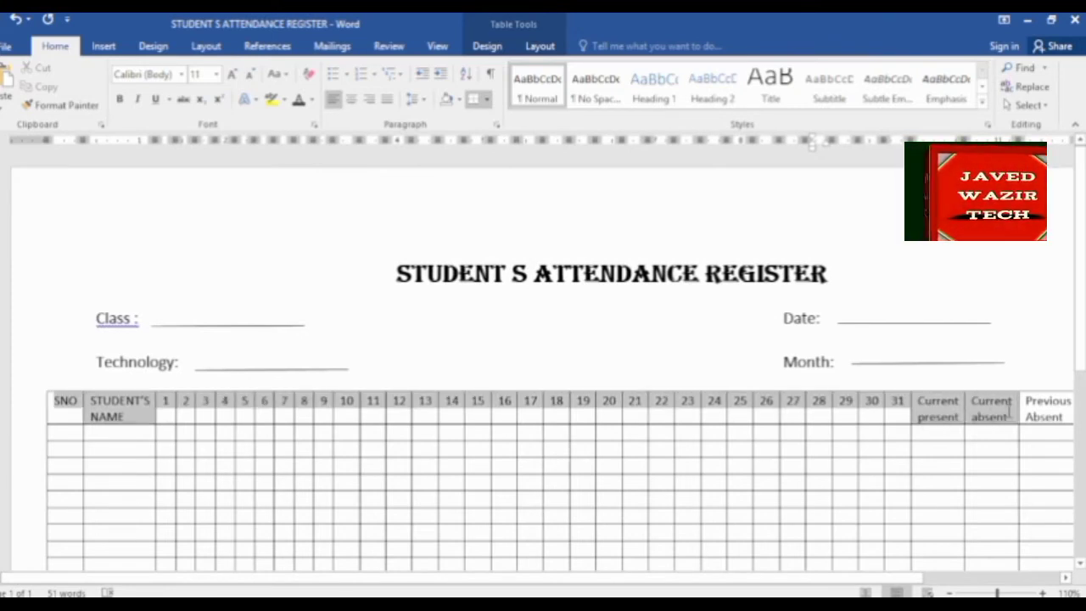
mouse_move(922, 427)
mouse_down()
mouse_move(949, 409)
mouse_move(980, 411)
mouse_up()
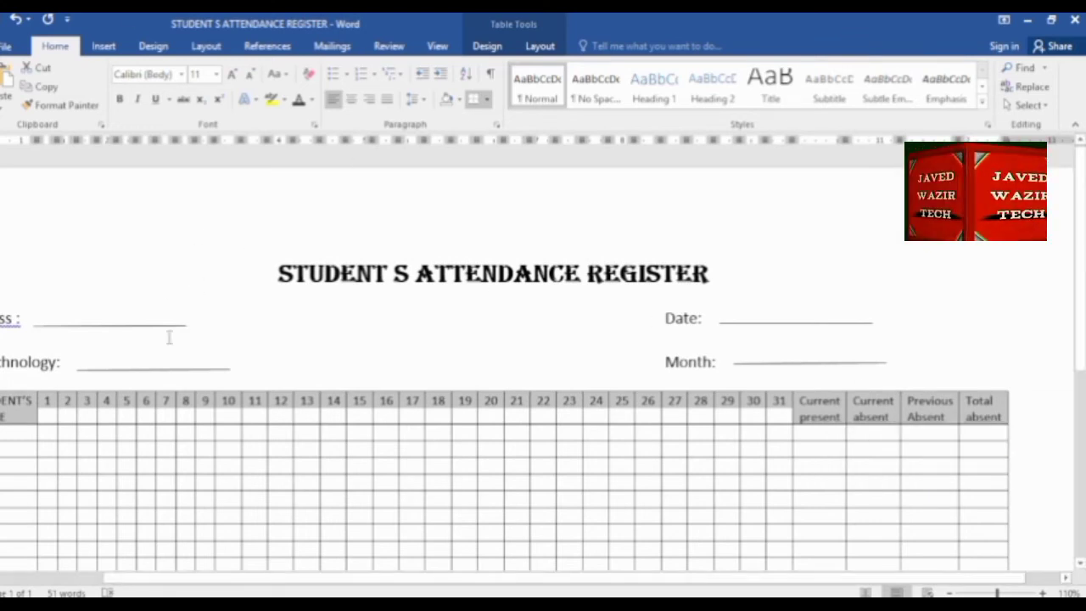
click(248, 74)
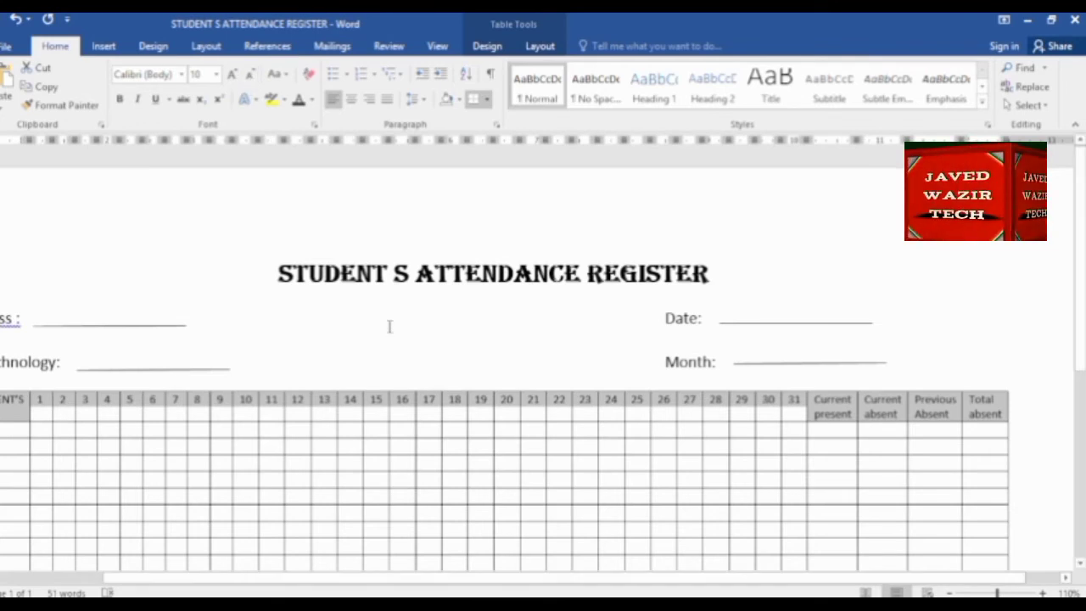
scroll(458, 365, down, 1)
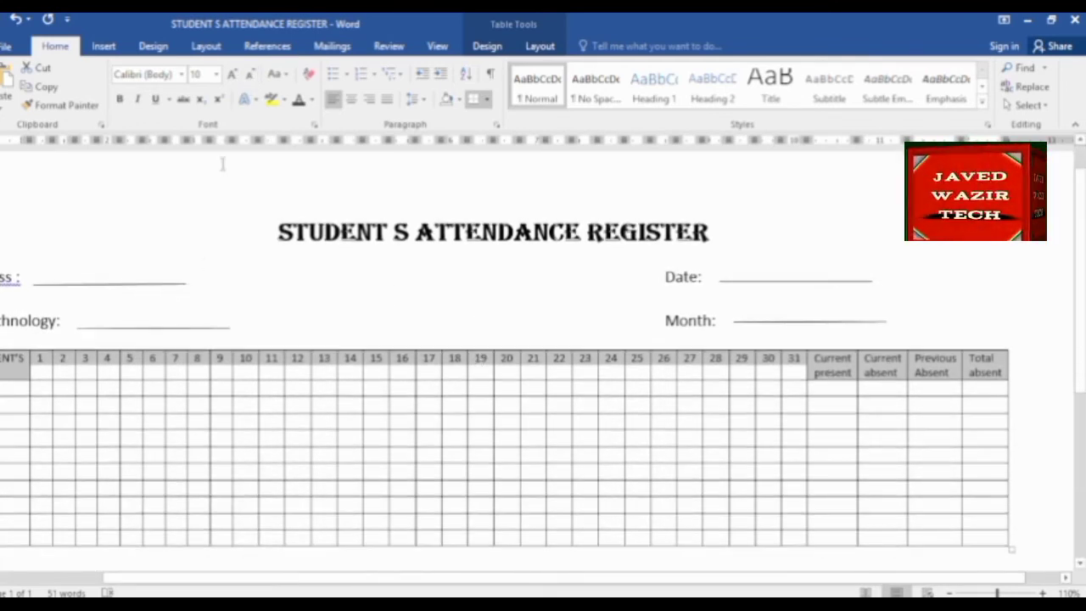
click(249, 75)
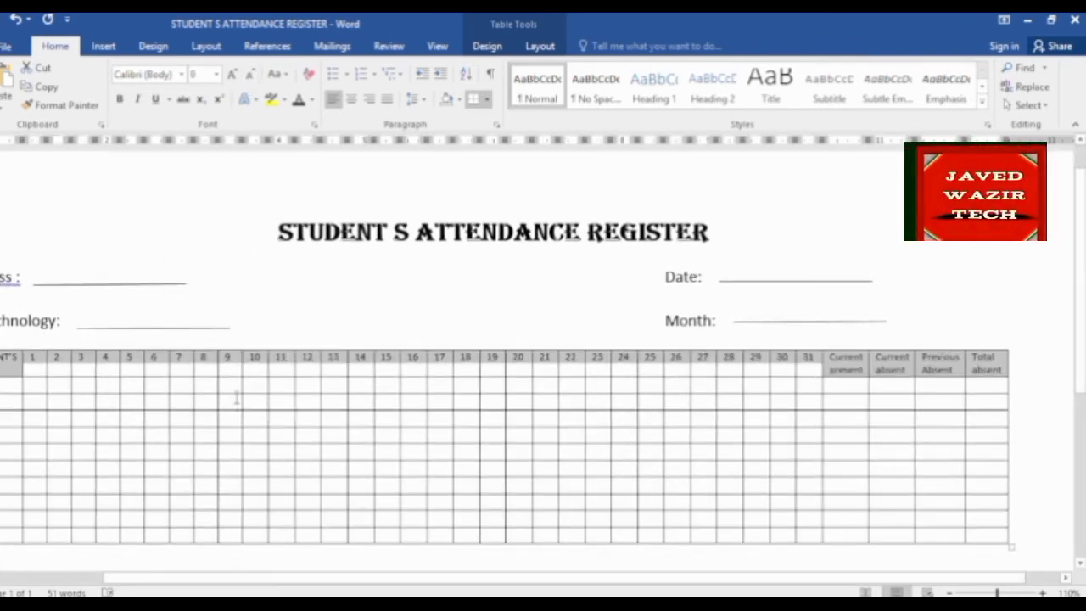
Move the insertion point into the first cell under STUDENT'S NAME.
click(266, 373)
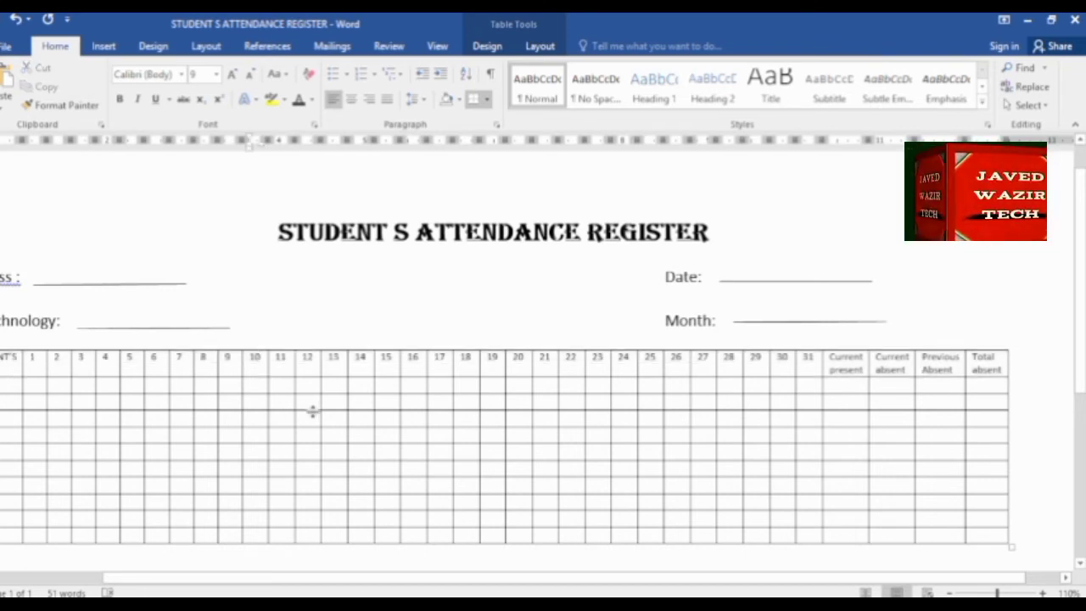
key(Left)
key(Left)
key(Left)
key(Left)
key(Left)
key(Left)
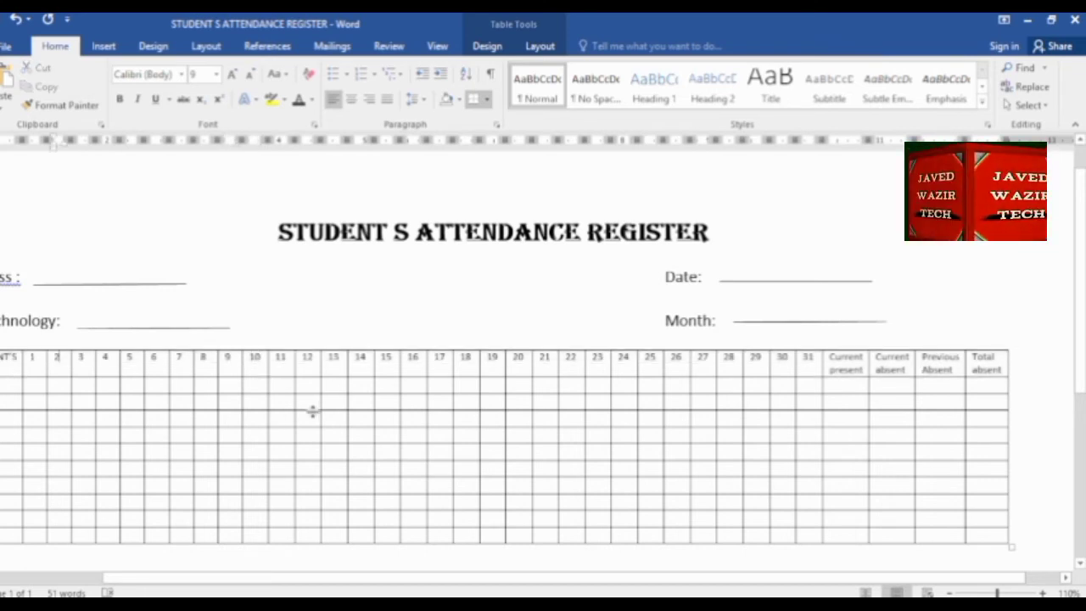
key(Left)
key(Left)
key(Down)
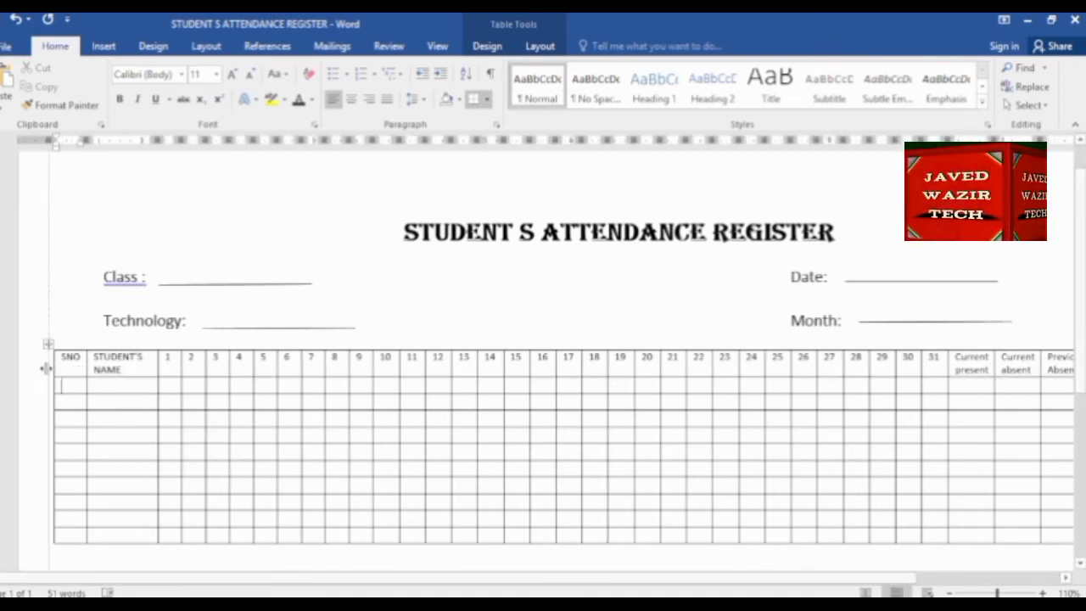
Widen SNO by moving the table's left edge, undoing two single-cell resizes.
mouse_move(53, 369)
mouse_down()
mouse_move(45, 369)
mouse_move(75, 368)
mouse_up()
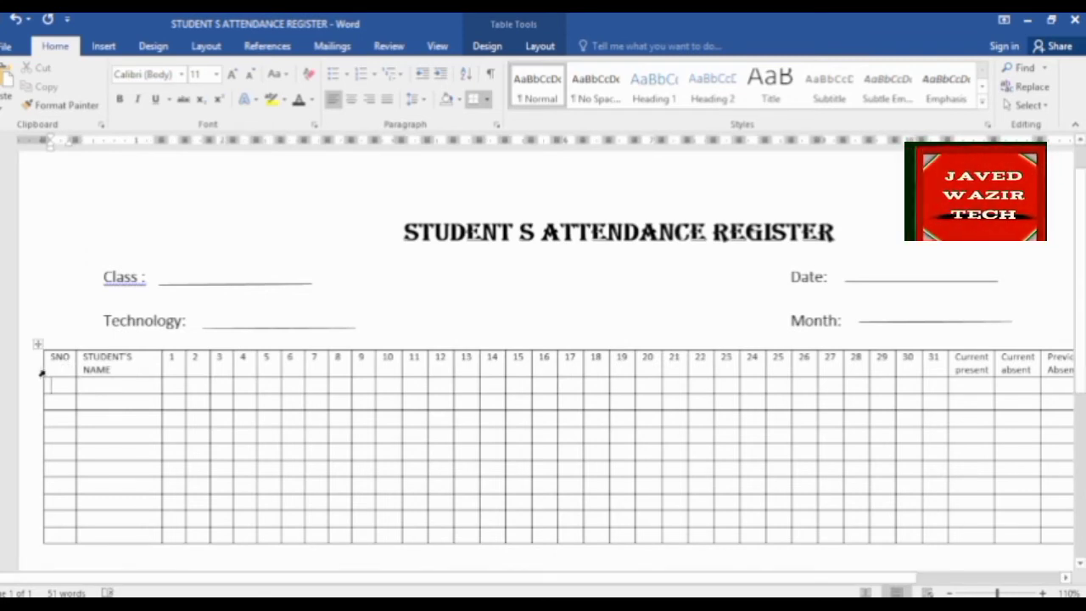
click(41, 367)
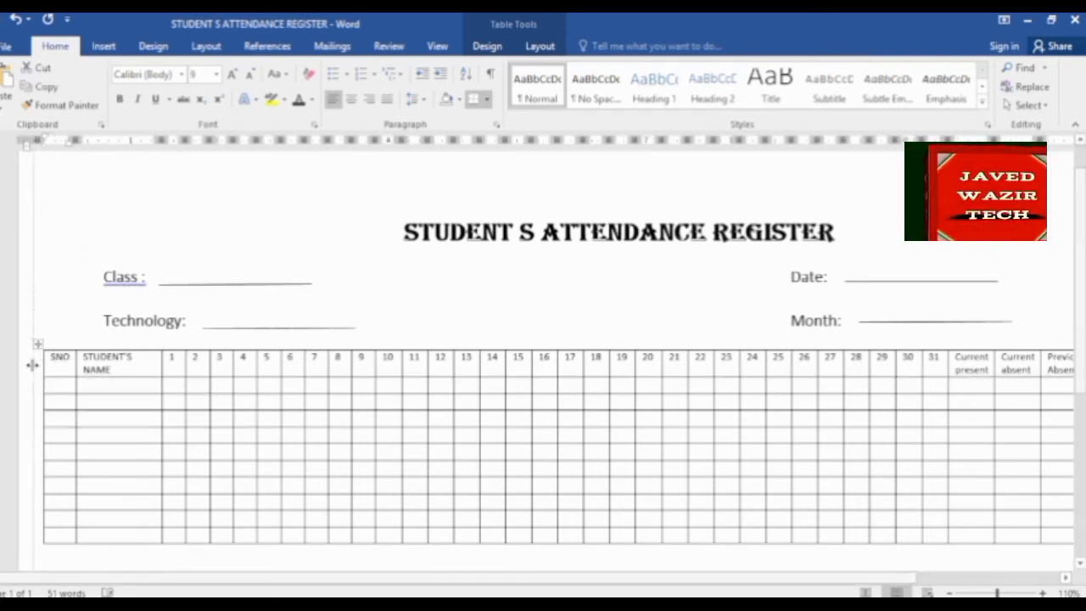
drag(44, 367, 28, 366)
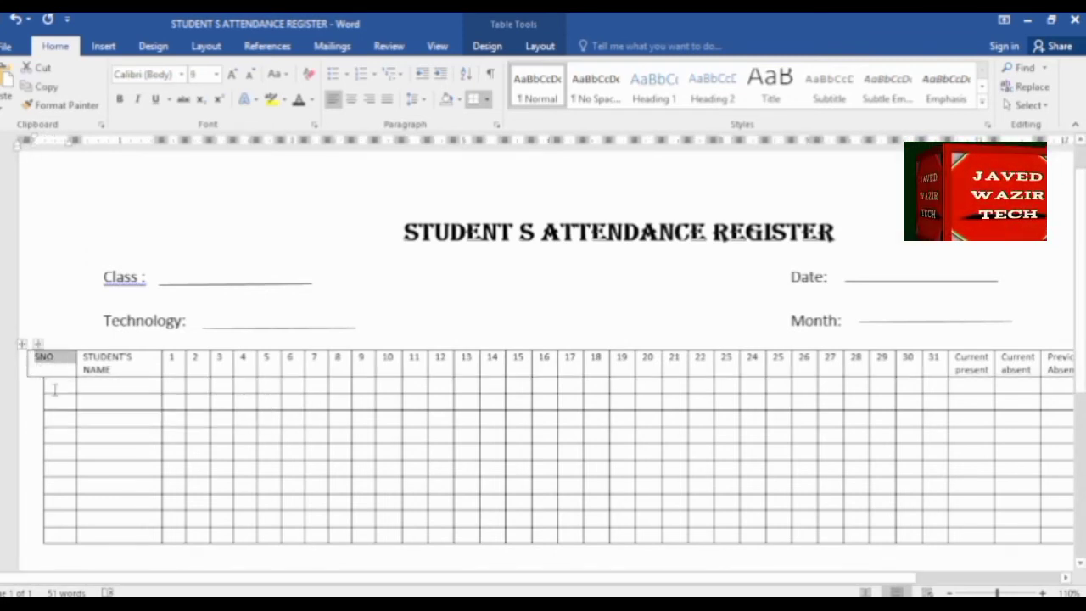
key(ctrl+z)
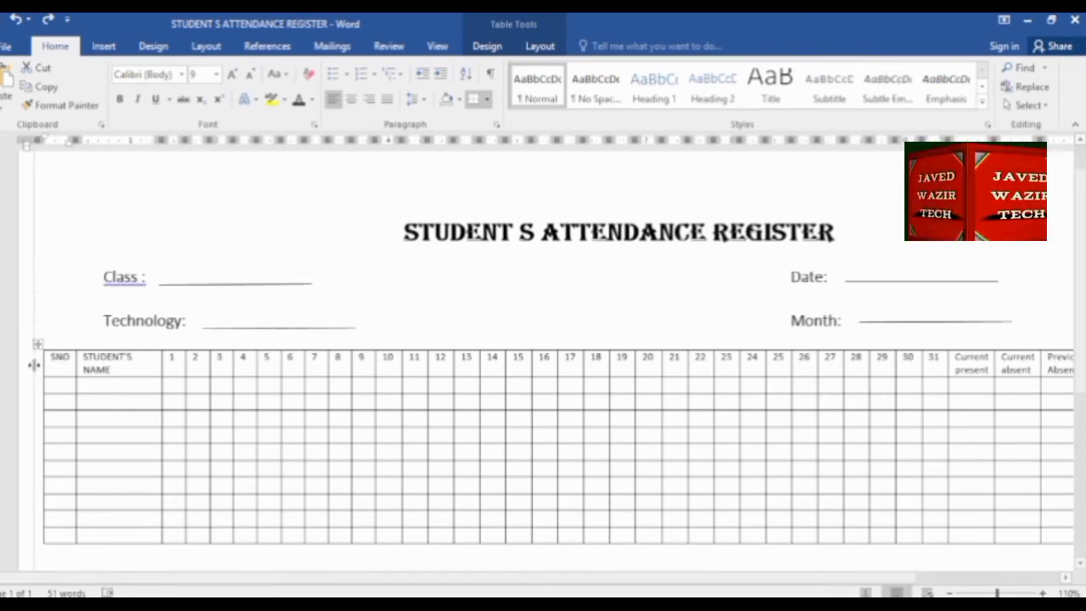
drag(43, 365, 34, 365)
key(ctrl+z)
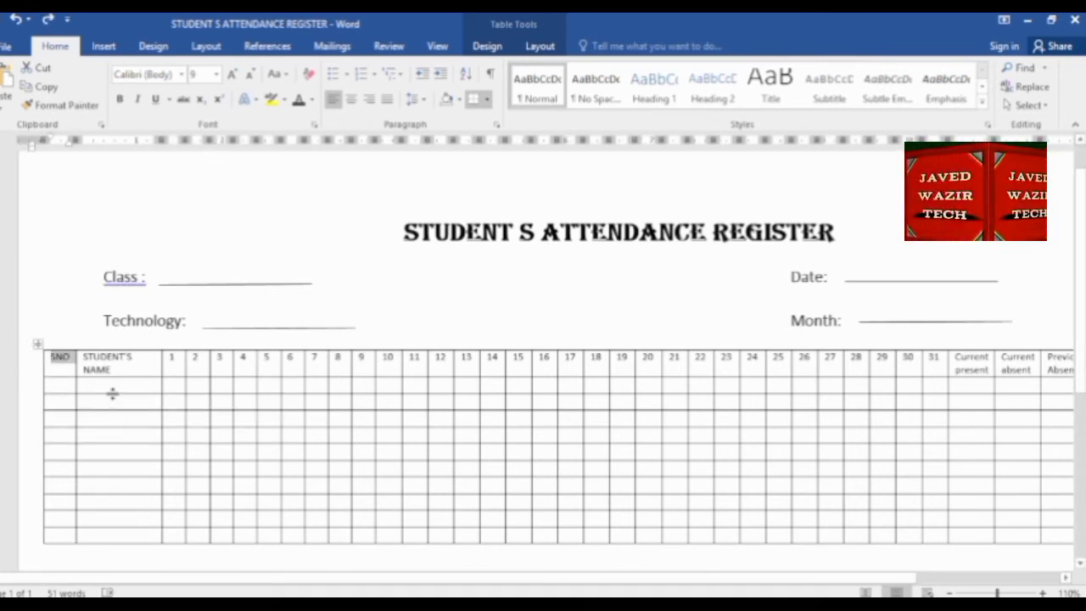
click(97, 386)
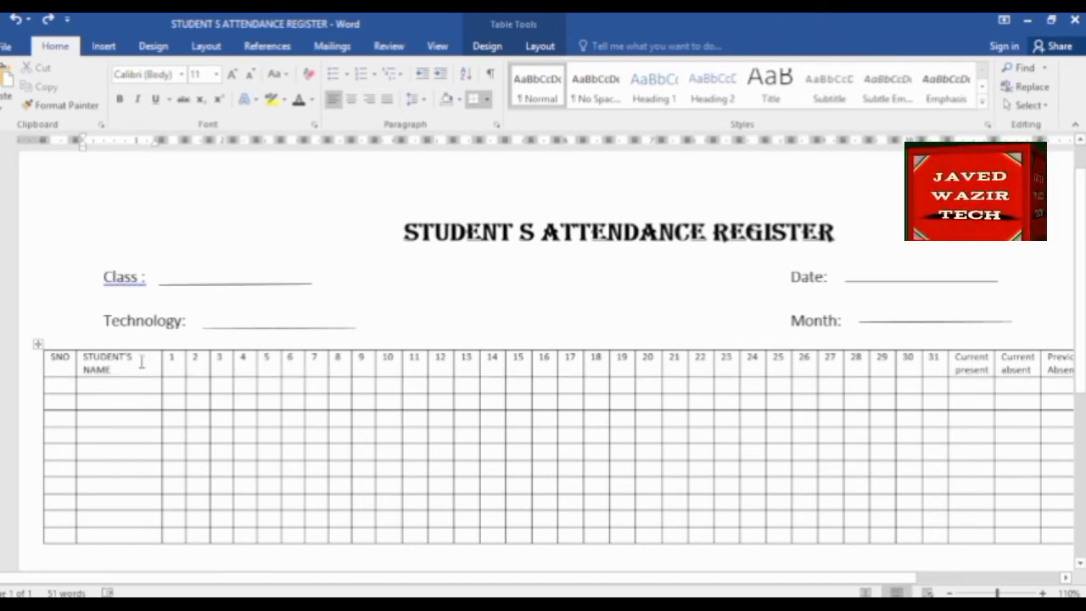
Adjust the SNO/STUDENT'S NAME border and table left edge, then select the whole header row.
drag(161, 363, 167, 363)
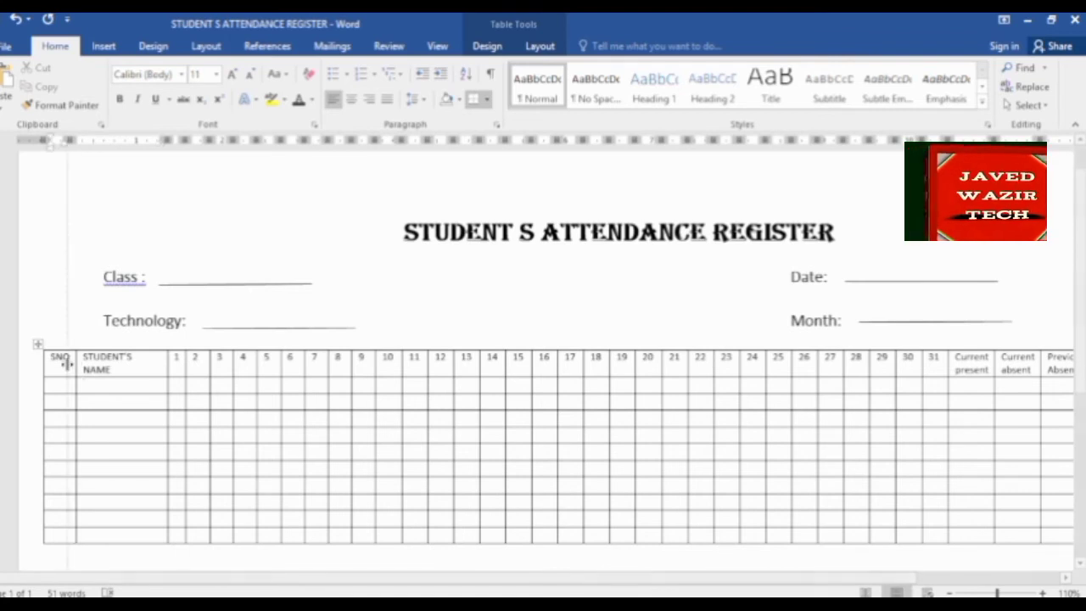
drag(75, 363, 64, 364)
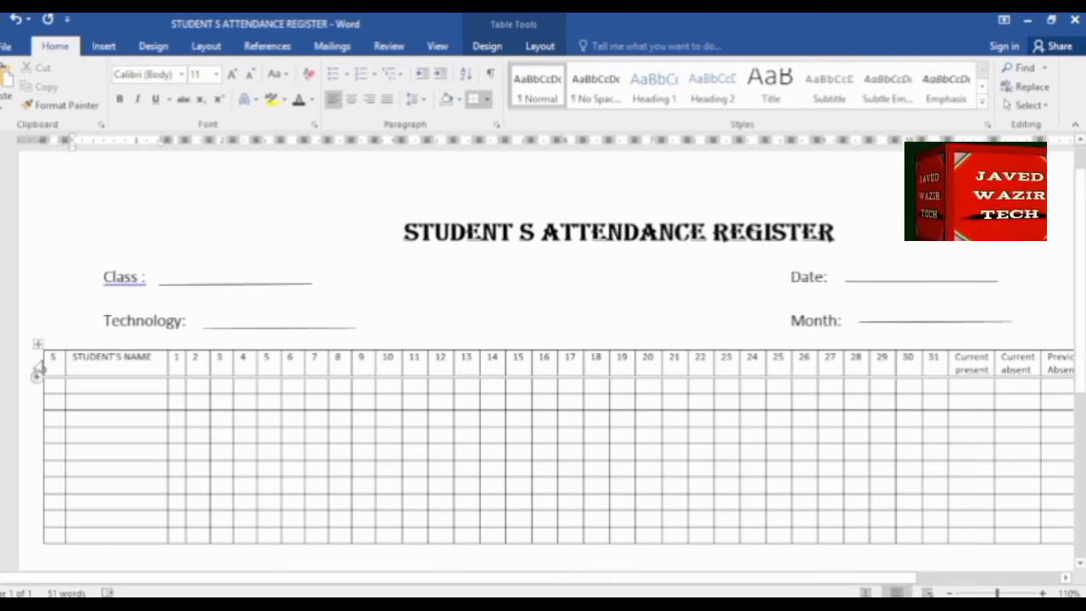
drag(45, 366, 34, 373)
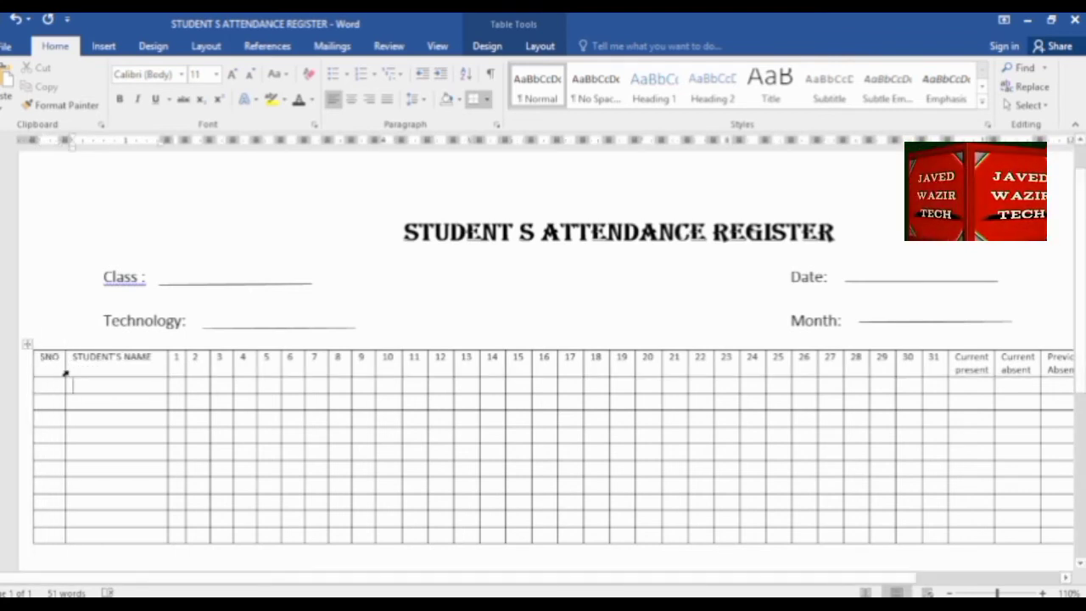
click(161, 359)
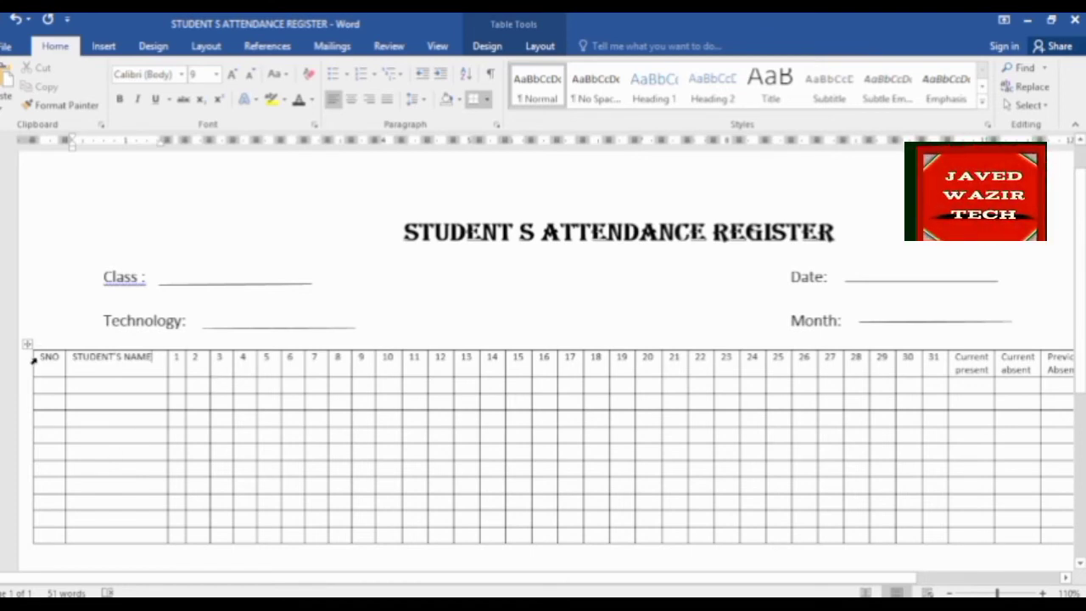
mouse_move(34, 360)
mouse_down()
mouse_move(1036, 358)
mouse_move(986, 358)
mouse_up()
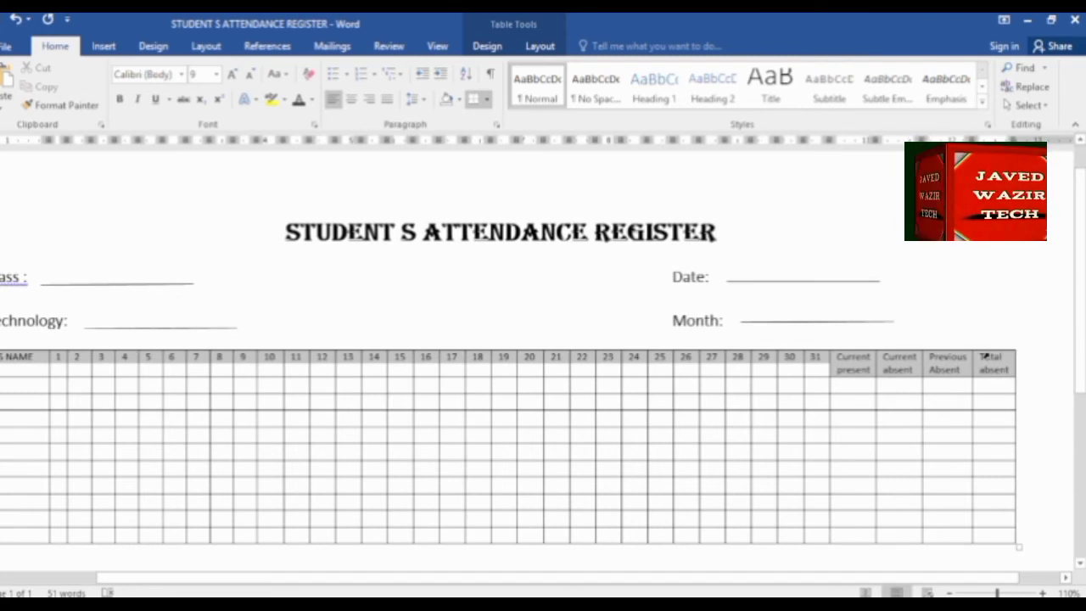
Align Center the header labels, keeping them non-bold in Calibri 9 pt.
click(539, 46)
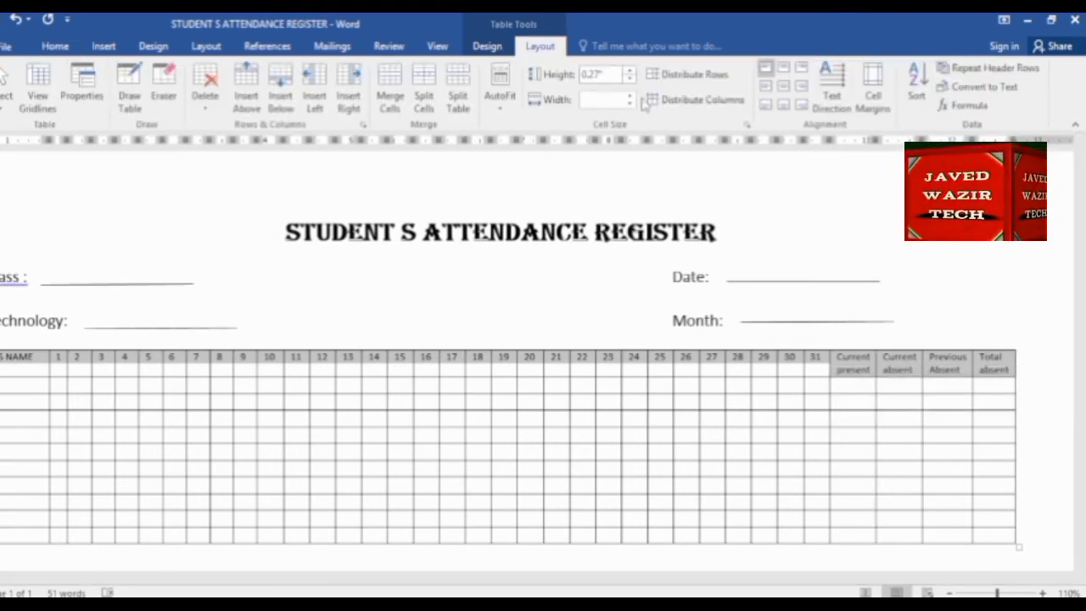
click(782, 88)
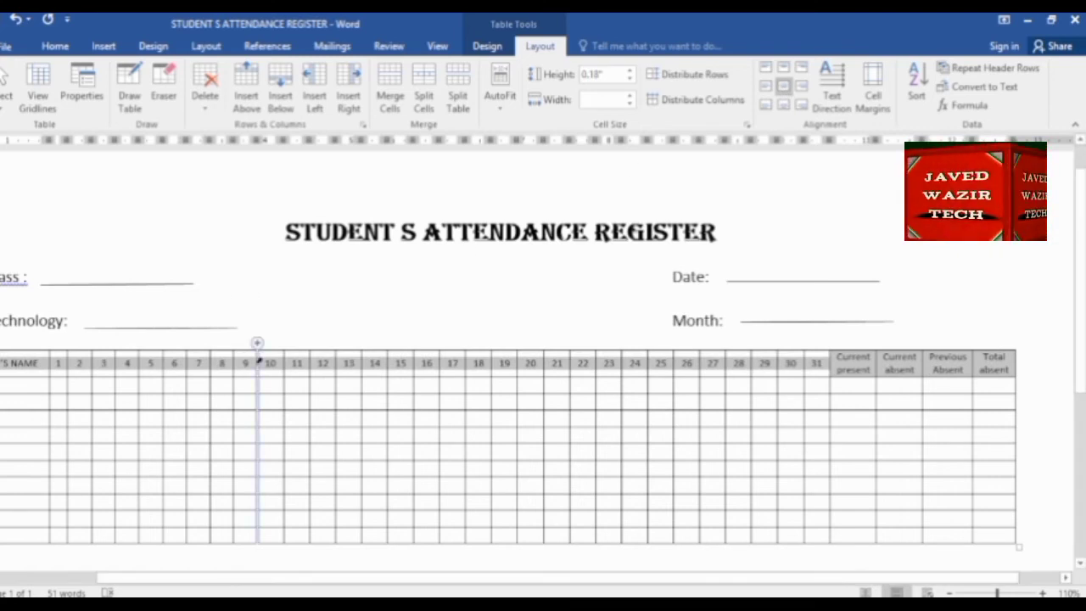
click(55, 46)
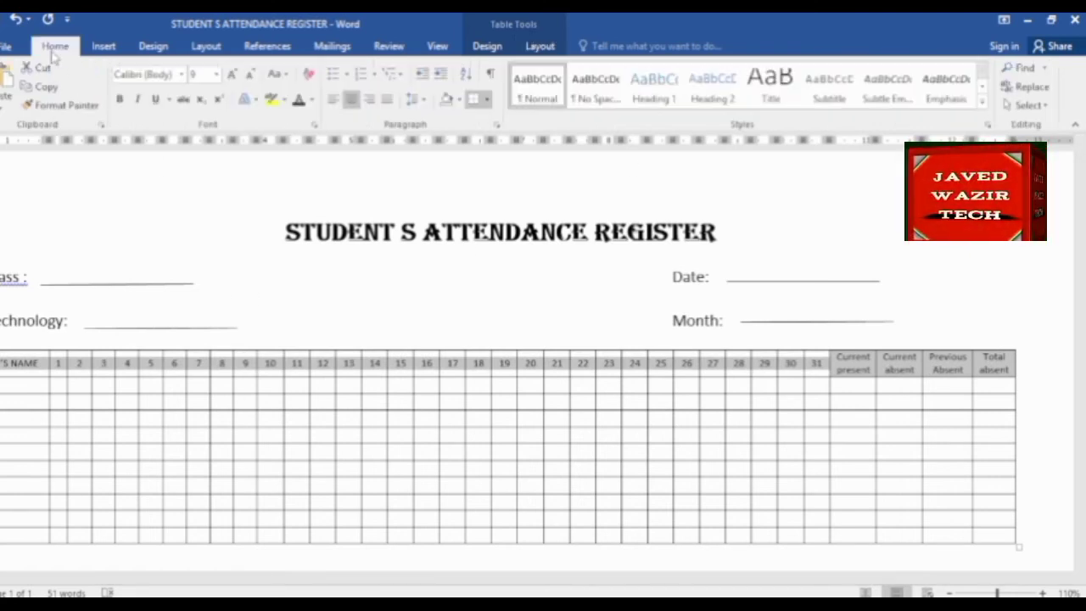
click(120, 99)
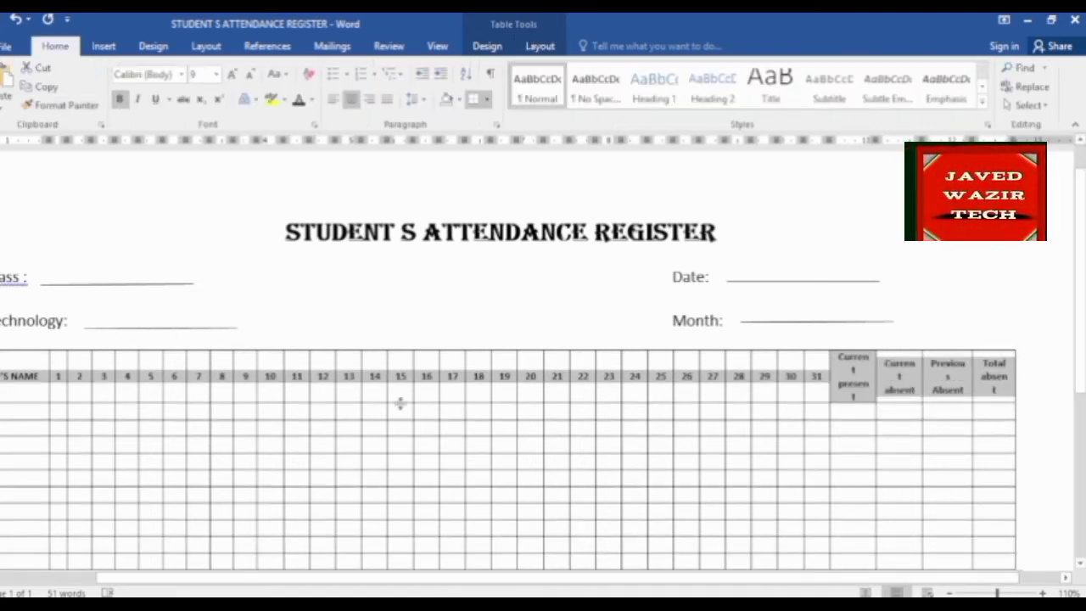
key(ctrl+z)
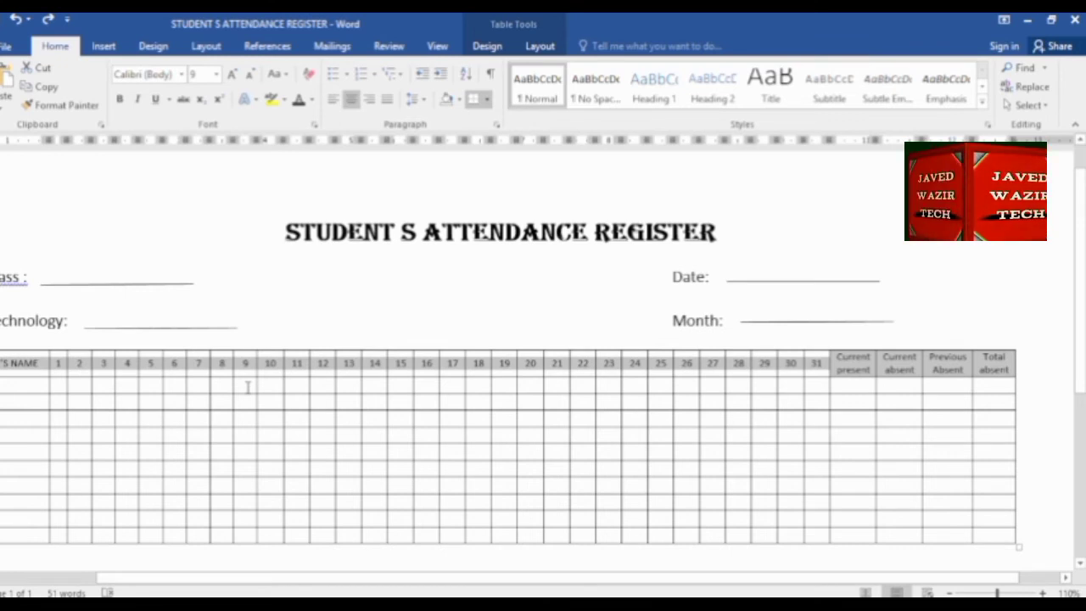
click(180, 74)
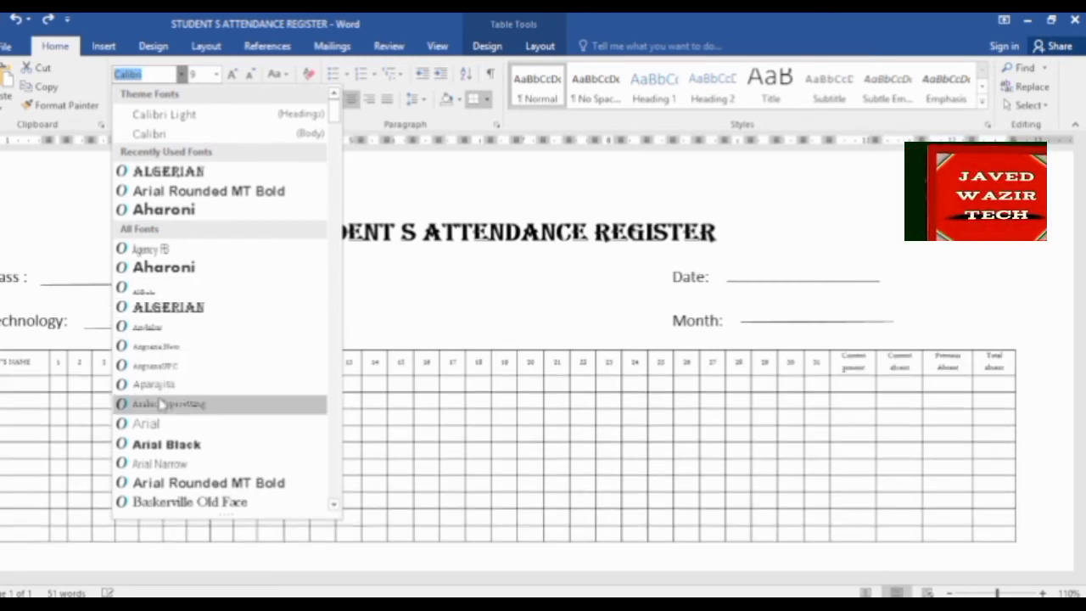
click(430, 387)
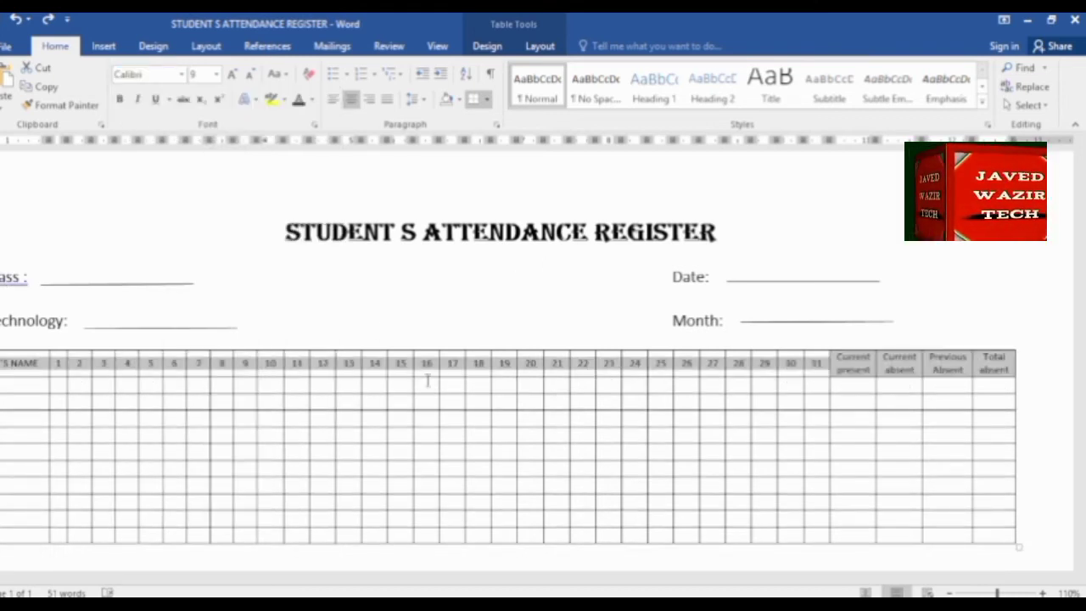
key(Left)
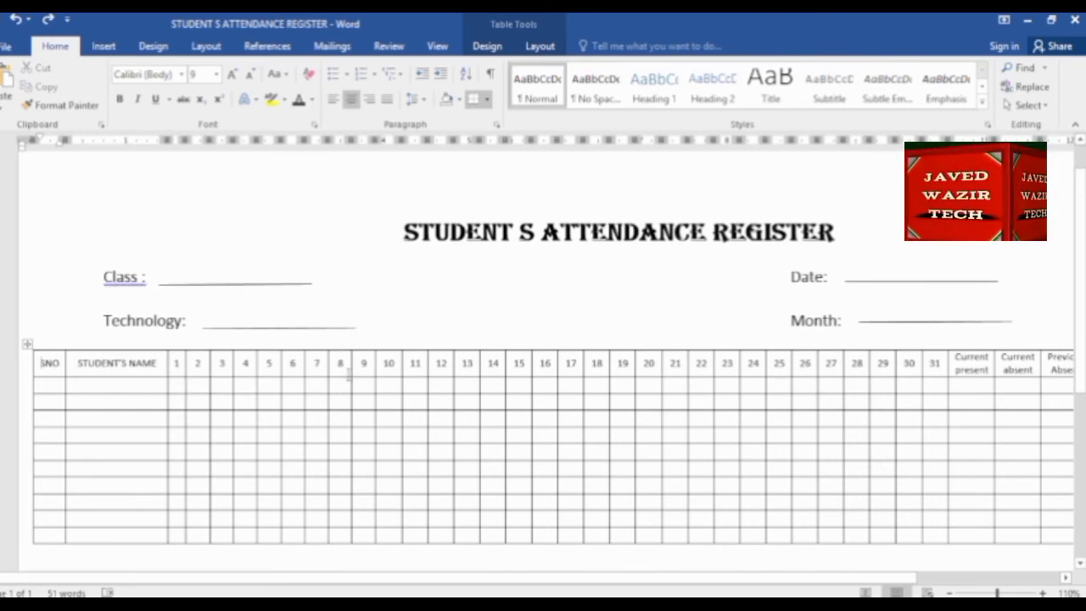
Append several blank student rows by tabbing on from the table's last cell.
scroll(327, 363, down, 2)
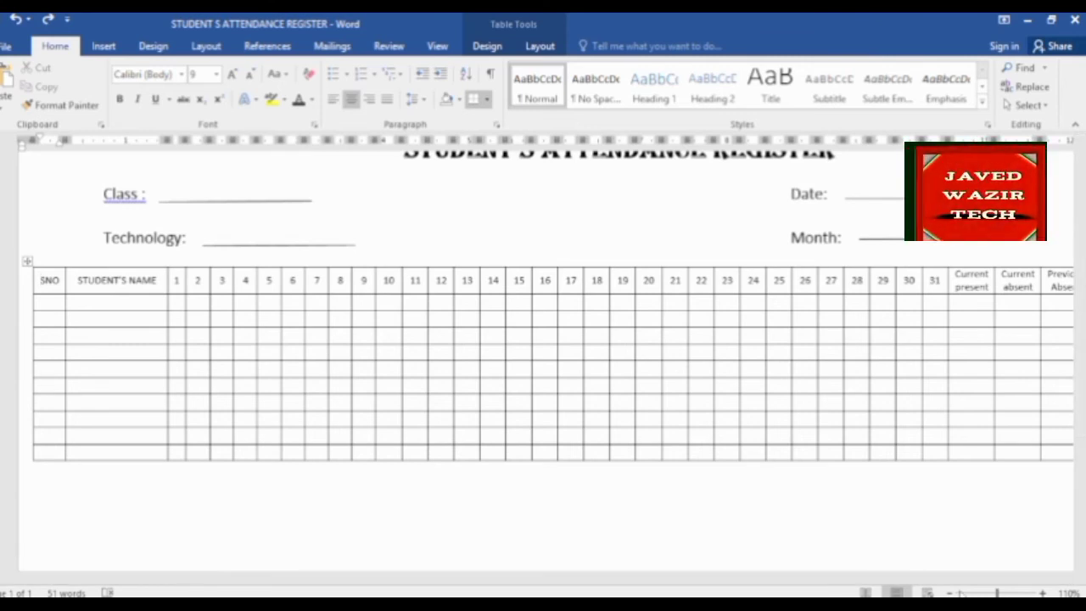
scroll(295, 360, down, 2)
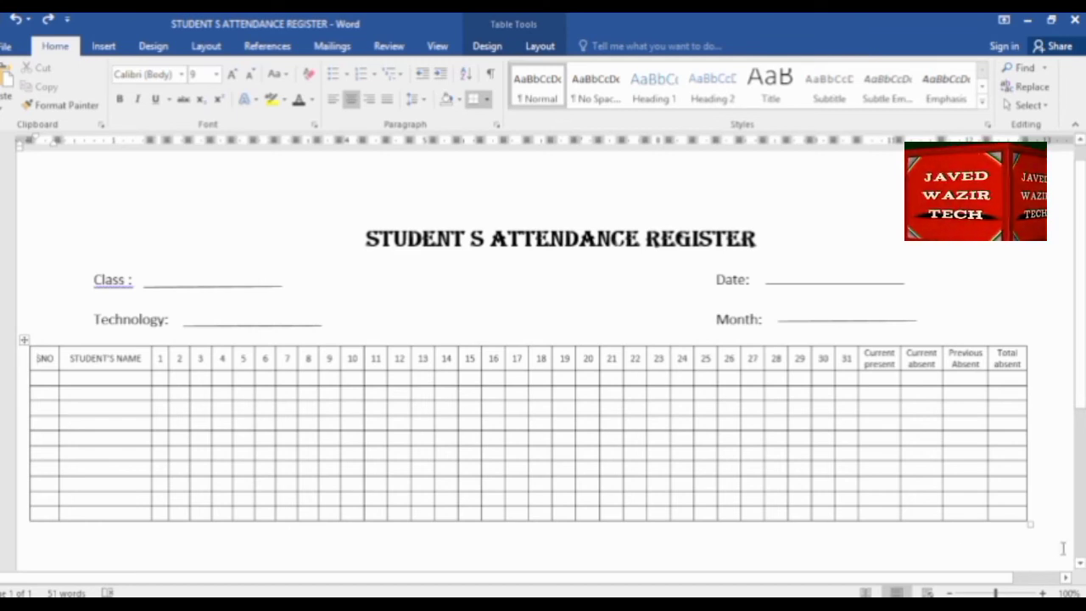
click(1005, 515)
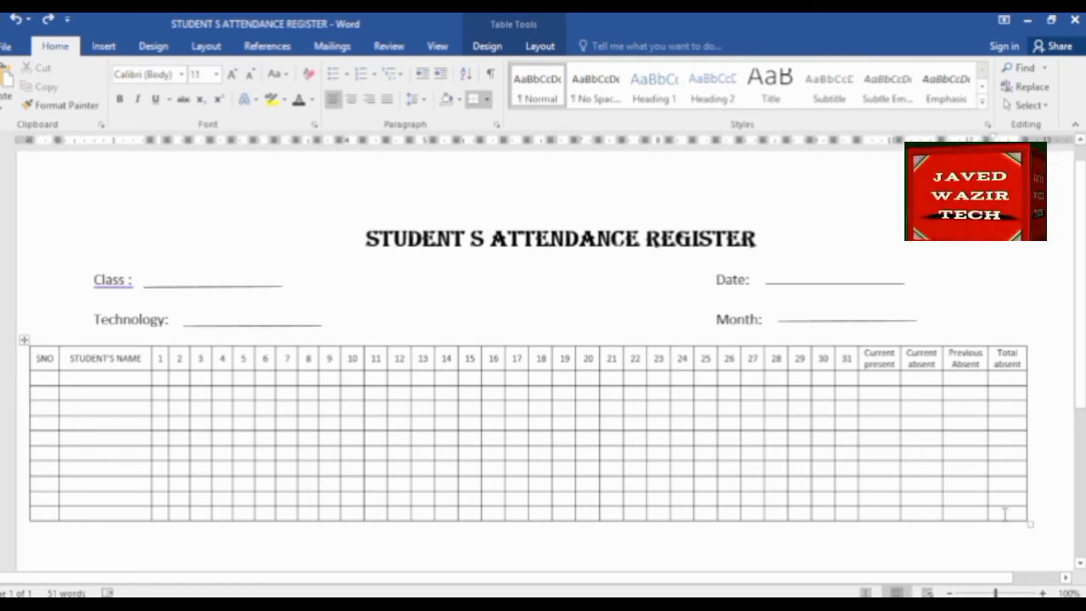
key(Tab)
key(Tab)
key(Tab)
key(Tab)
key(Tab)
key(Tab)
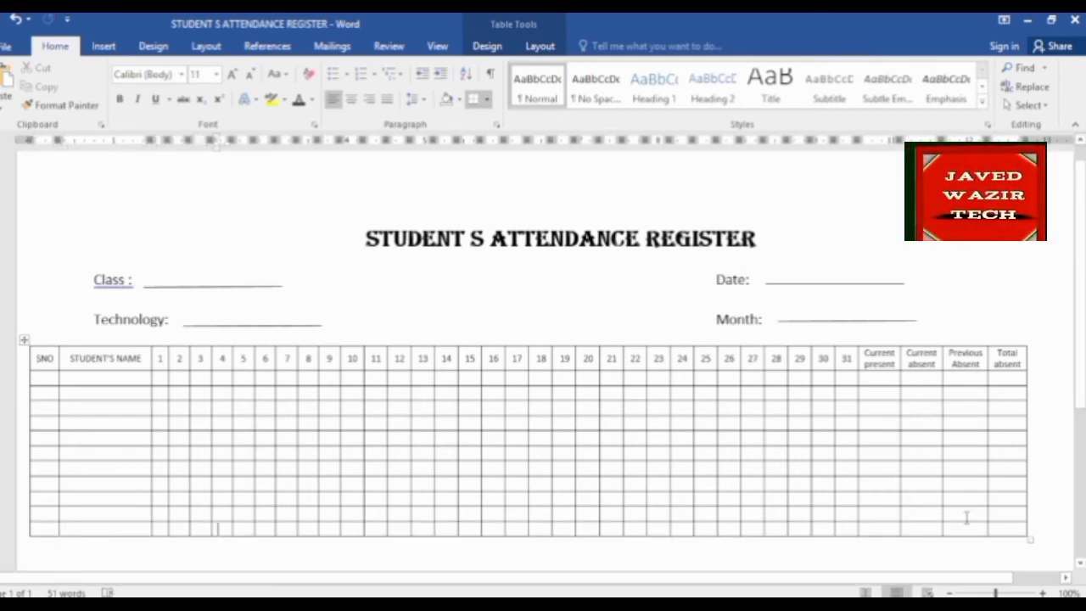
key(Tab)
key(Tab)
key(Tab)
key(Tab)
key(Tab)
key(Tab)
key(Tab)
key(Tab)
key(Tab)
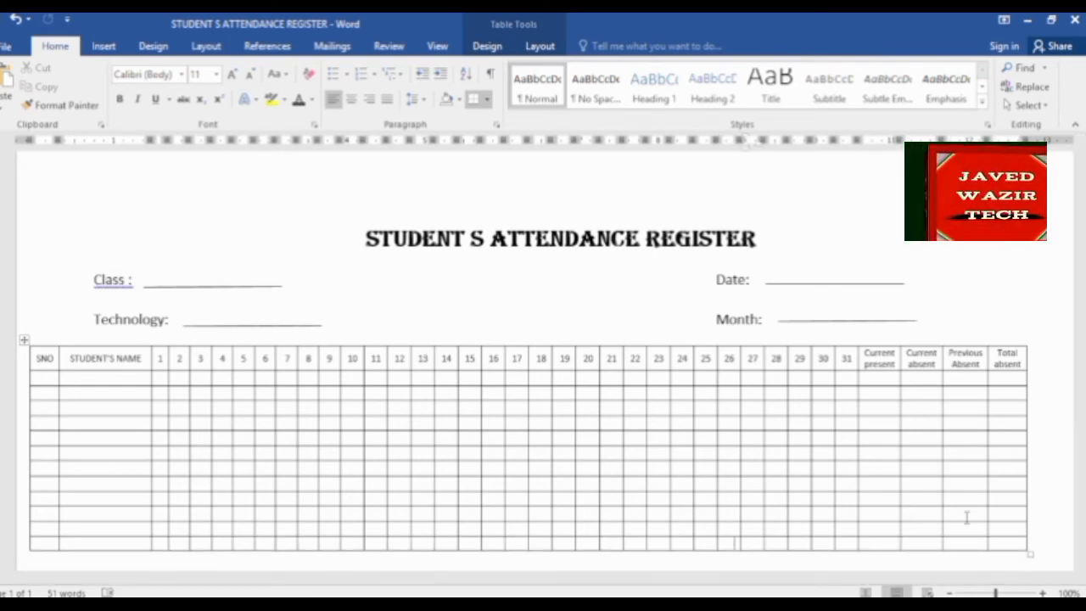
key(Tab)
key(Tab)
key(Tab)
key(Tab)
key(Tab)
key(Tab)
key(Tab)
key(Tab)
key(Tab)
key(Tab)
key(Tab)
key(Tab)
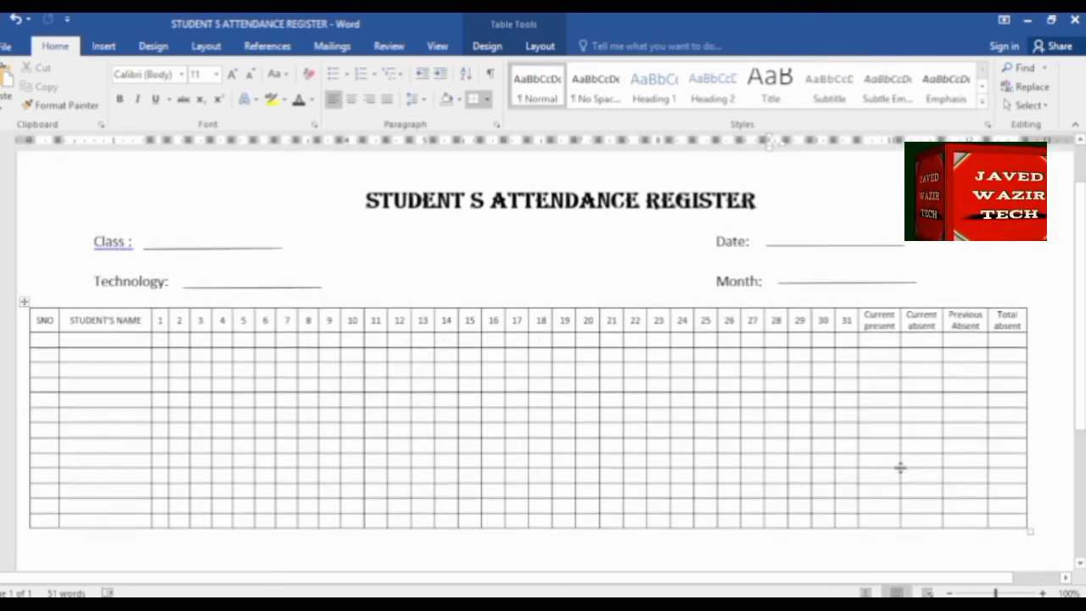
key(Tab)
key(Tab)
key(Tab)
key(Tab)
key(Tab)
key(Tab)
key(Tab)
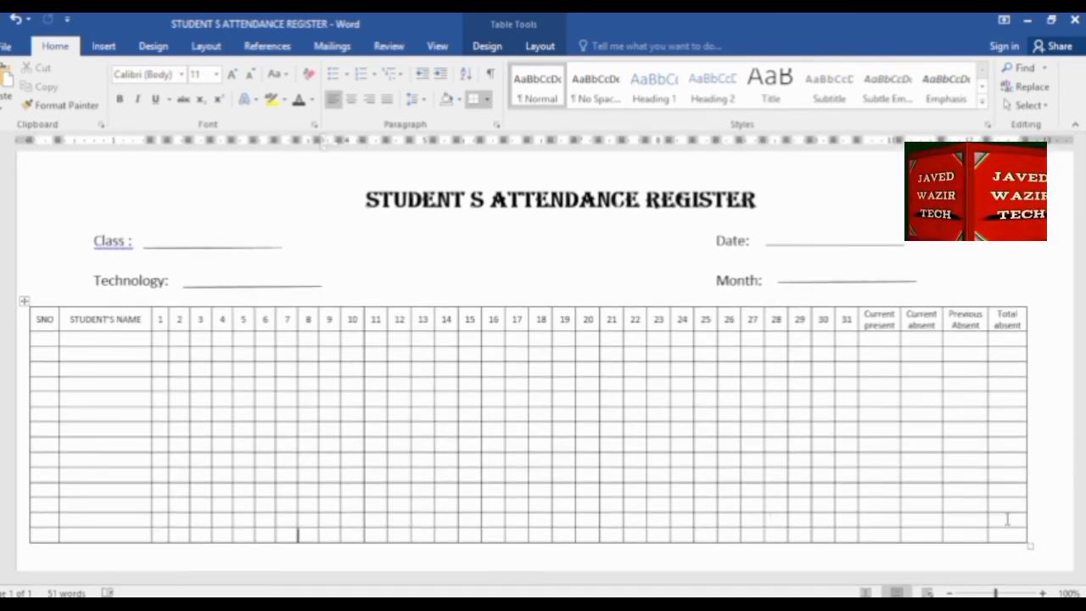
key(Tab)
key(Tab)
key(Tab)
key(Tab)
key(Tab)
key(Tab)
key(Tab)
key(Tab)
key(Tab)
key(Tab)
key(Tab)
key(Tab)
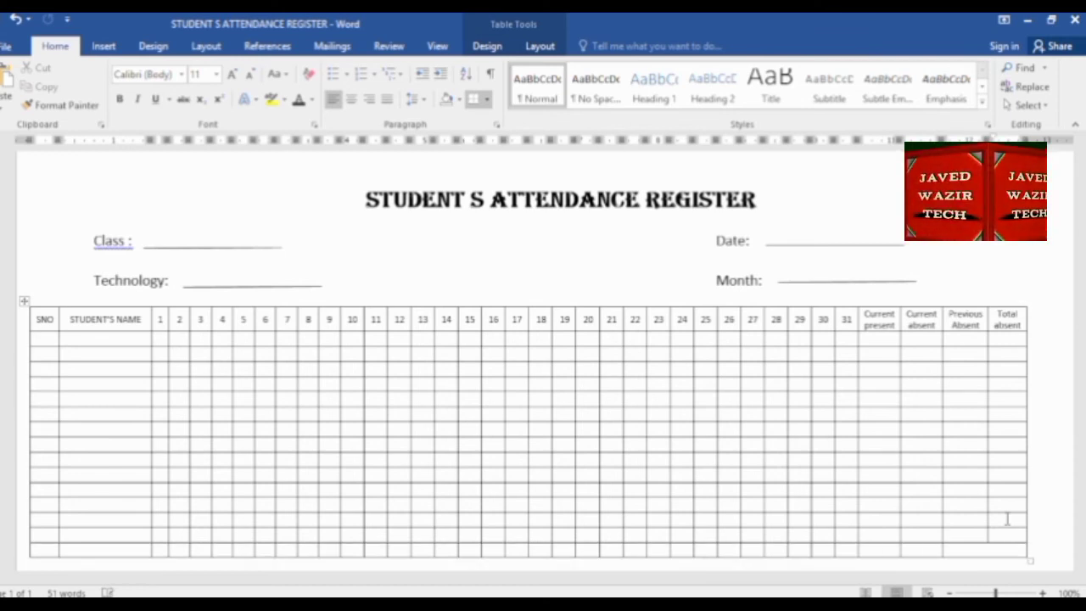
key(Tab)
key(Tab)
key(Tab)
key(Tab)
key(Tab)
key(Tab)
scroll(823, 429, down, 1)
scroll(824, 429, up, 1)
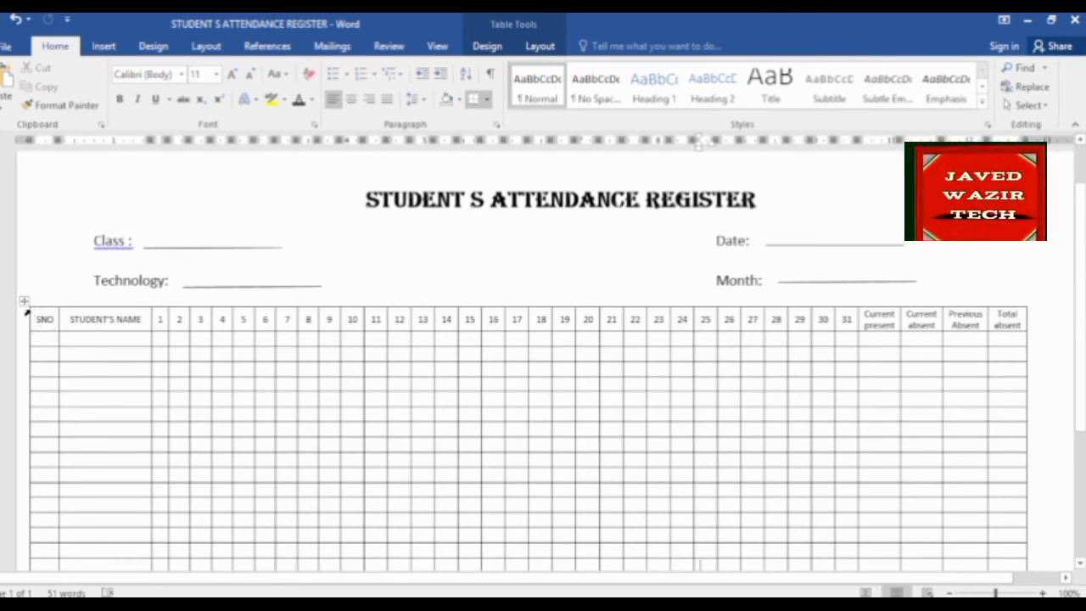
Open the Shading colours for the header row and whole table without applying any.
click(27, 313)
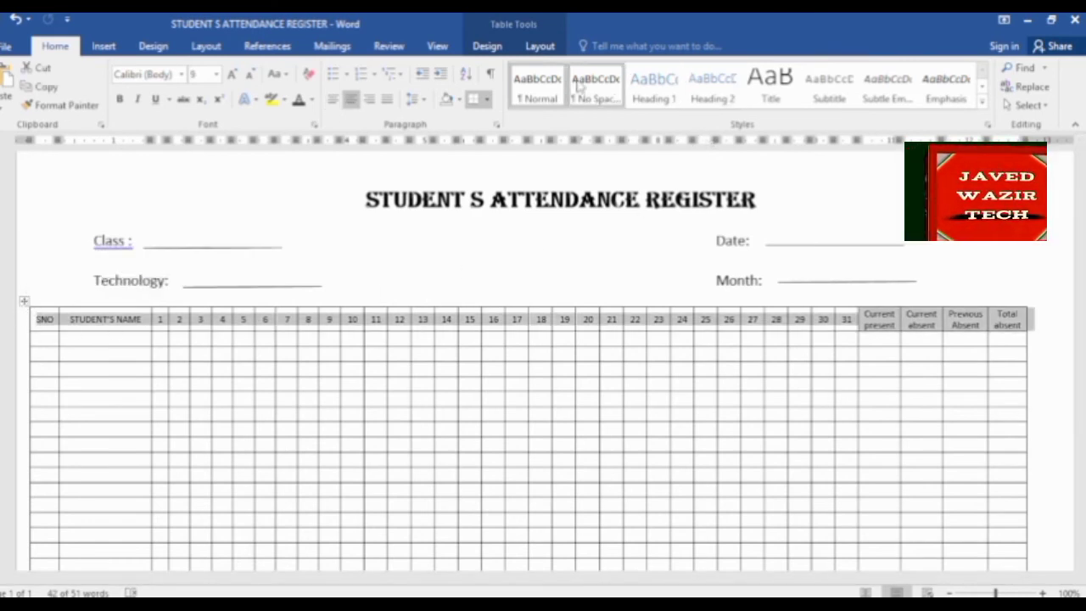
click(490, 48)
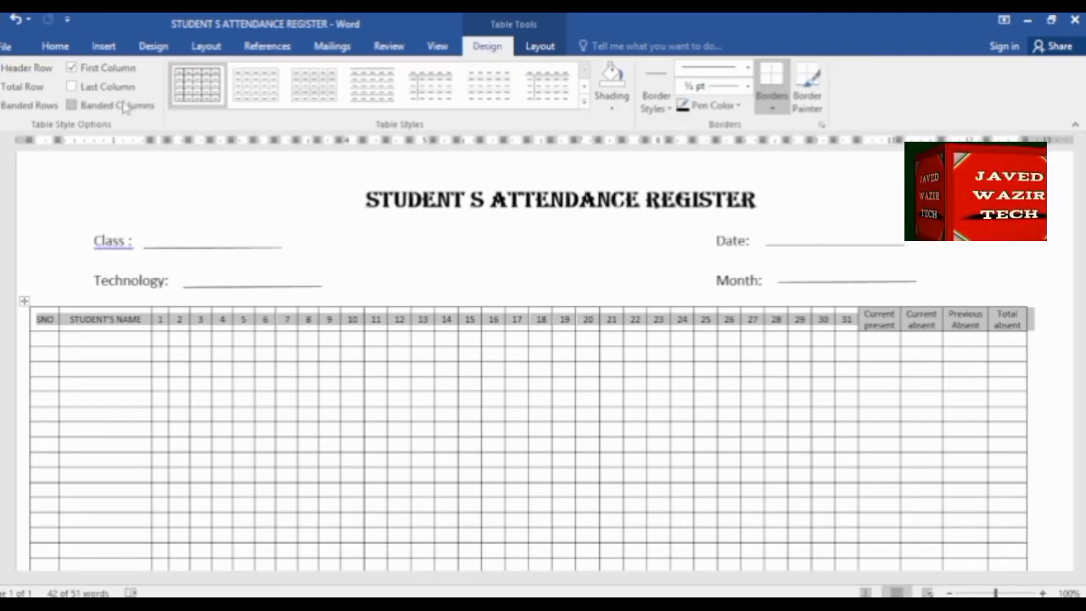
click(615, 110)
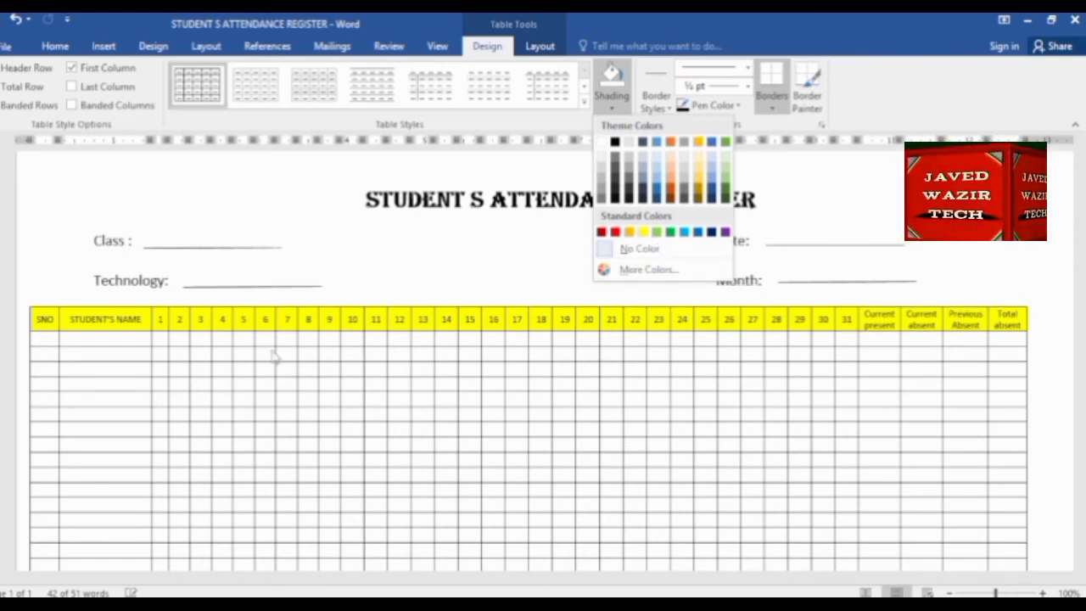
key(Escape)
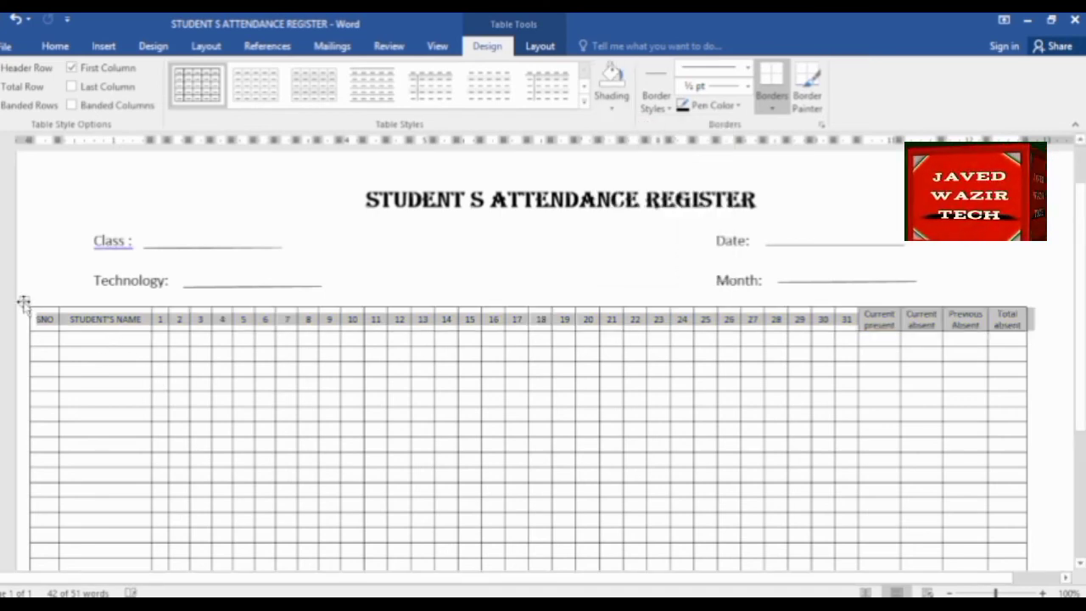
click(24, 302)
click(612, 108)
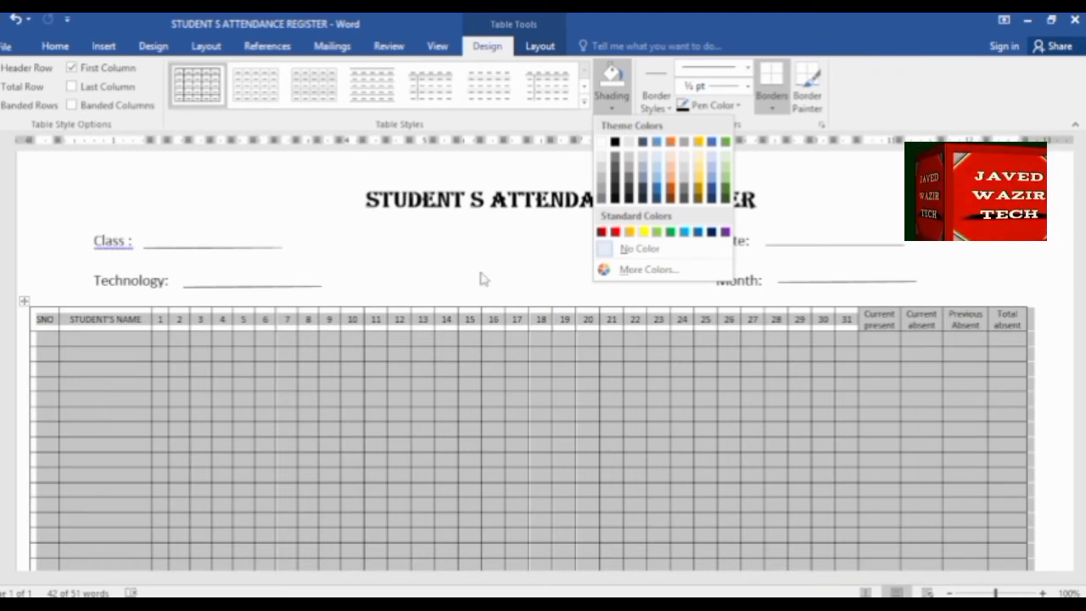
click(477, 374)
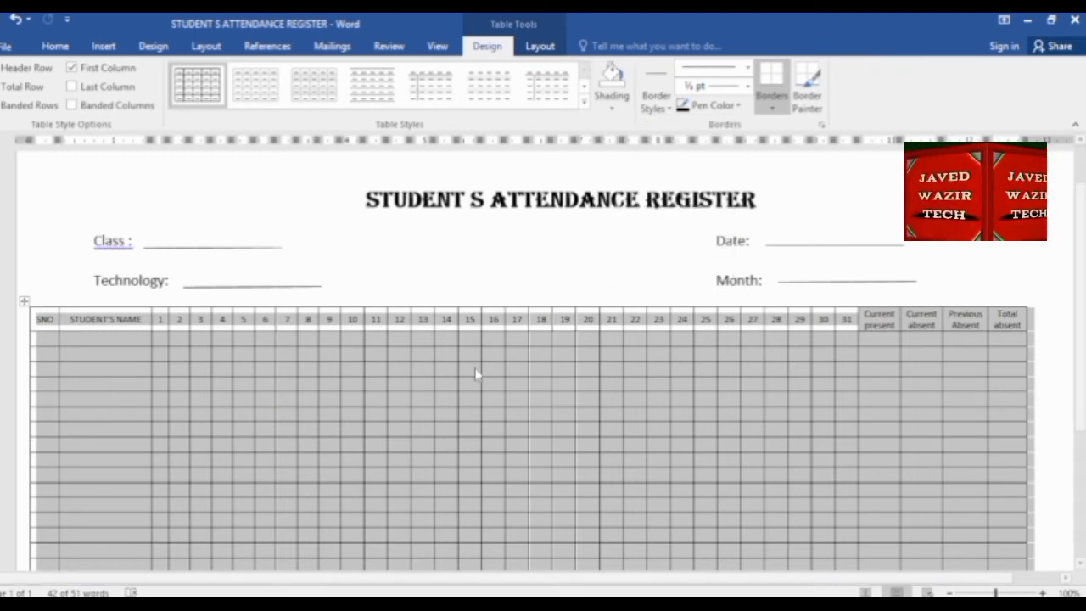
click(436, 356)
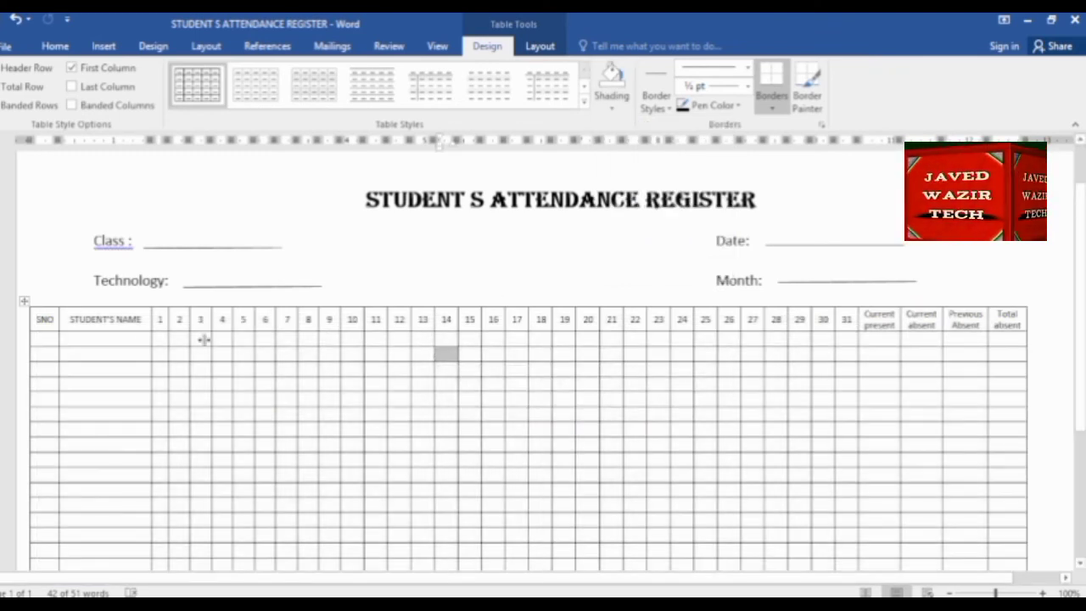
Shade the header row, SNO through Total absent, Yellow.
mouse_move(39, 320)
mouse_down()
mouse_move(1071, 344)
mouse_move(1038, 322)
mouse_up()
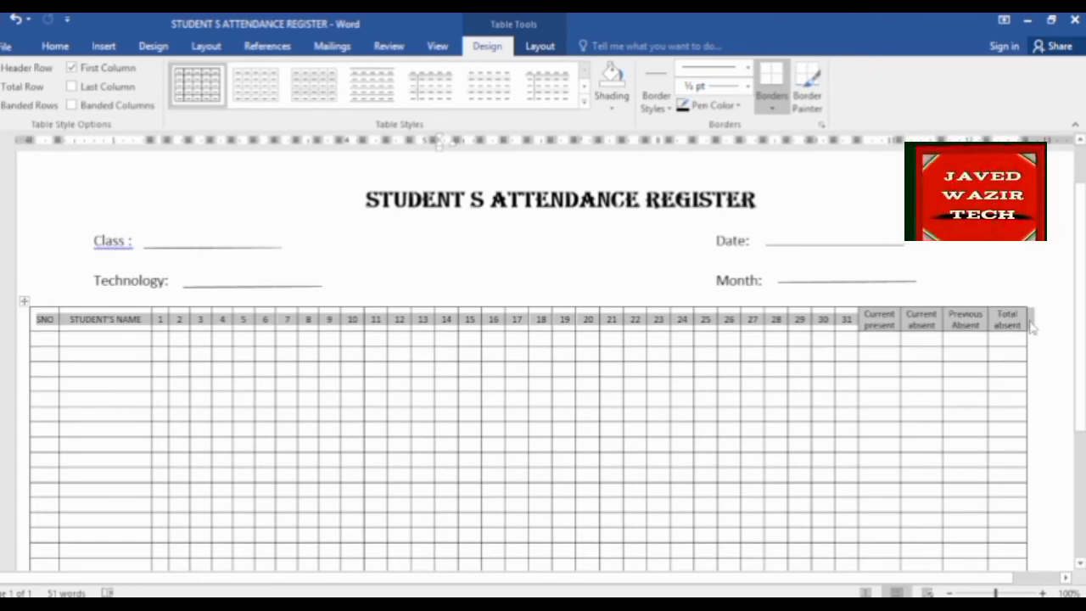
click(612, 108)
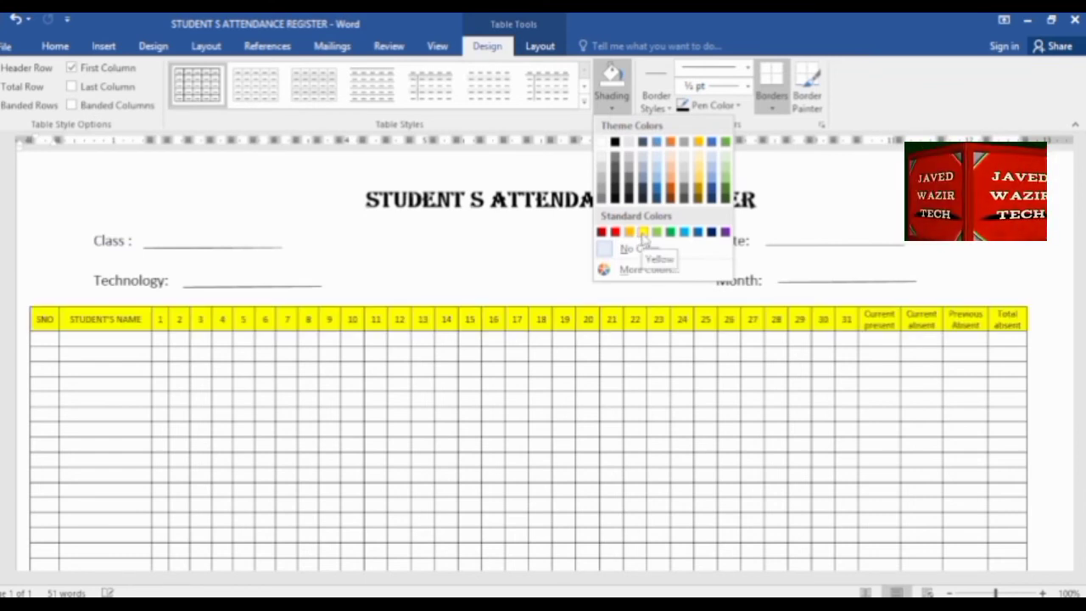
click(642, 233)
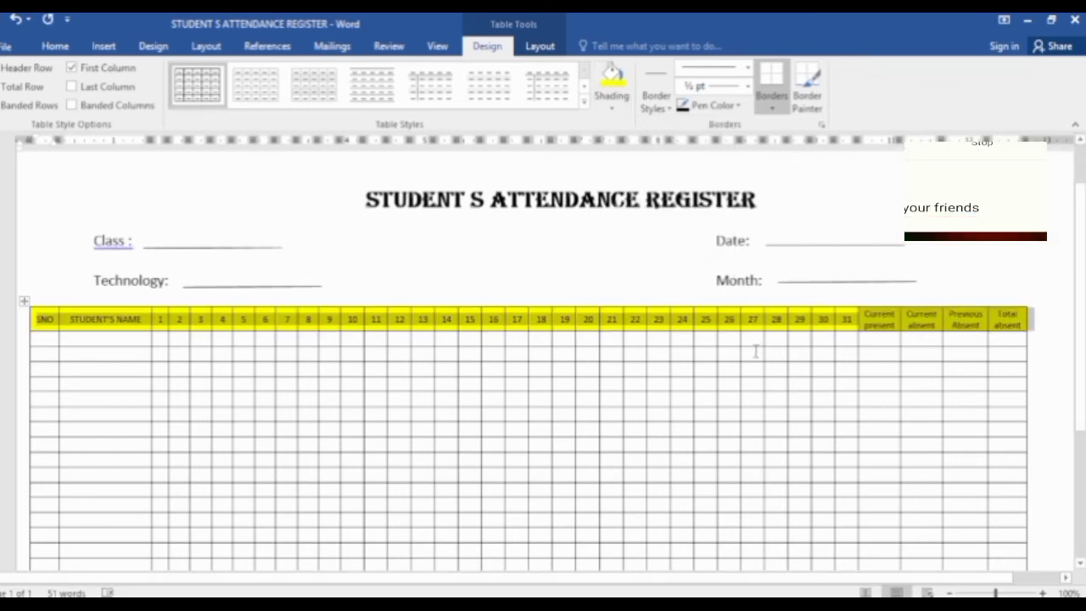
click(873, 339)
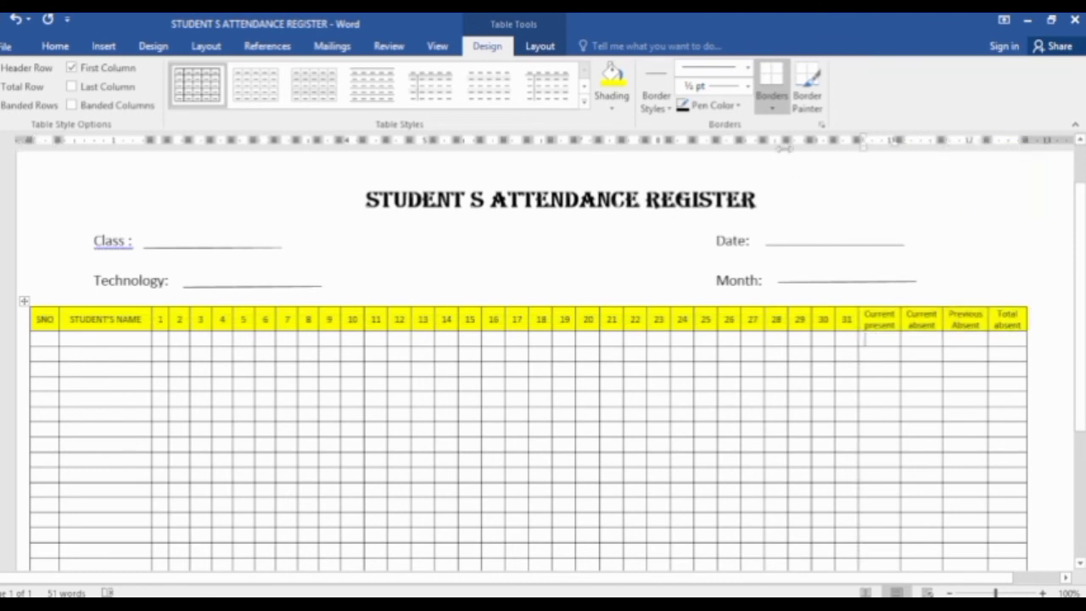
With the table selected, choose a solid black 1½ pt border style.
click(25, 301)
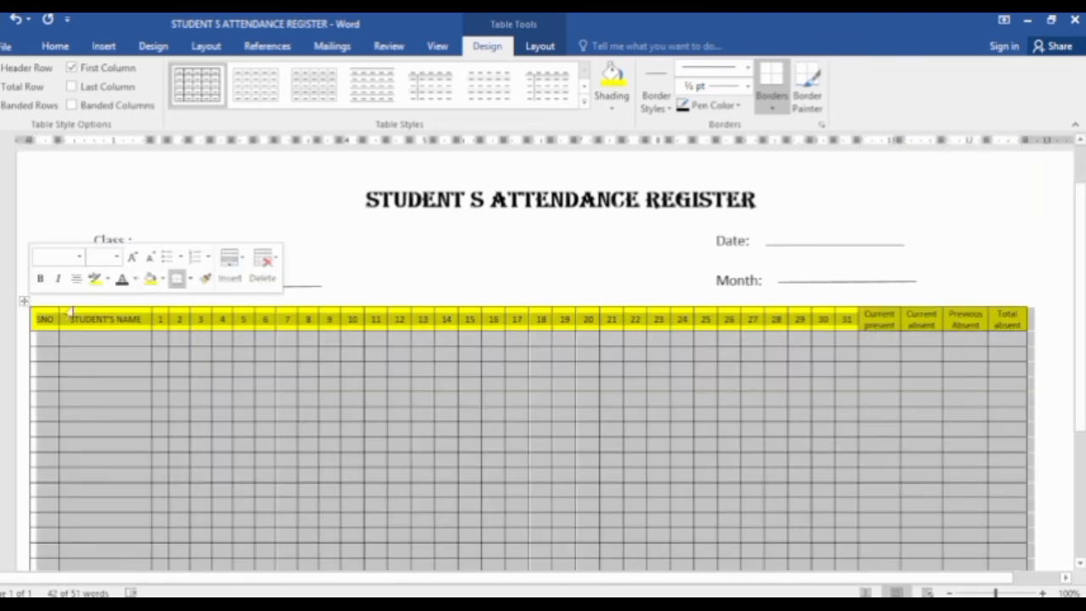
click(747, 67)
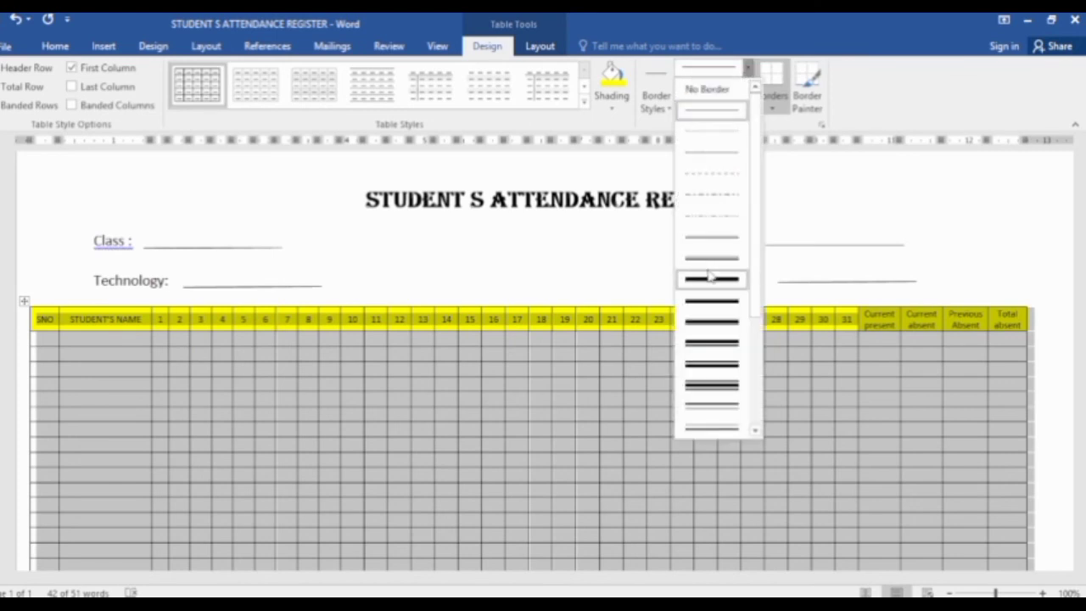
click(711, 257)
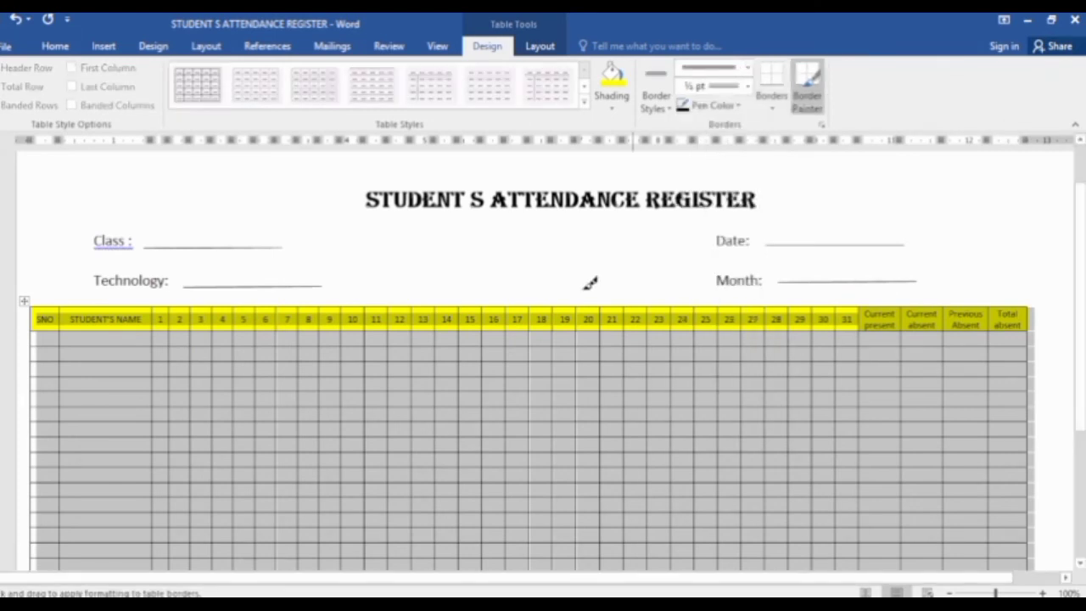
click(612, 106)
click(616, 177)
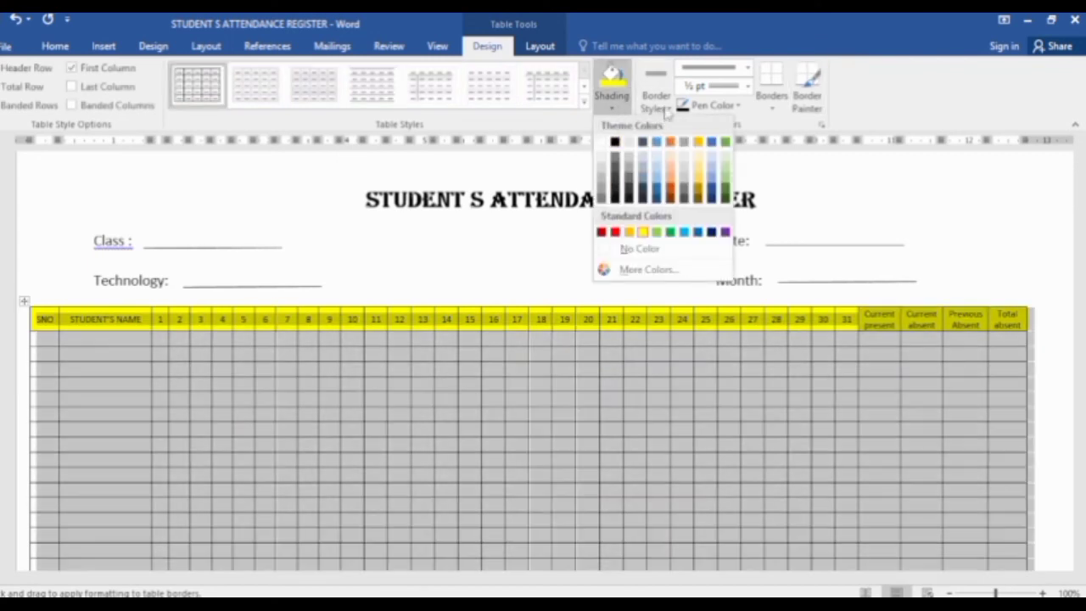
click(669, 108)
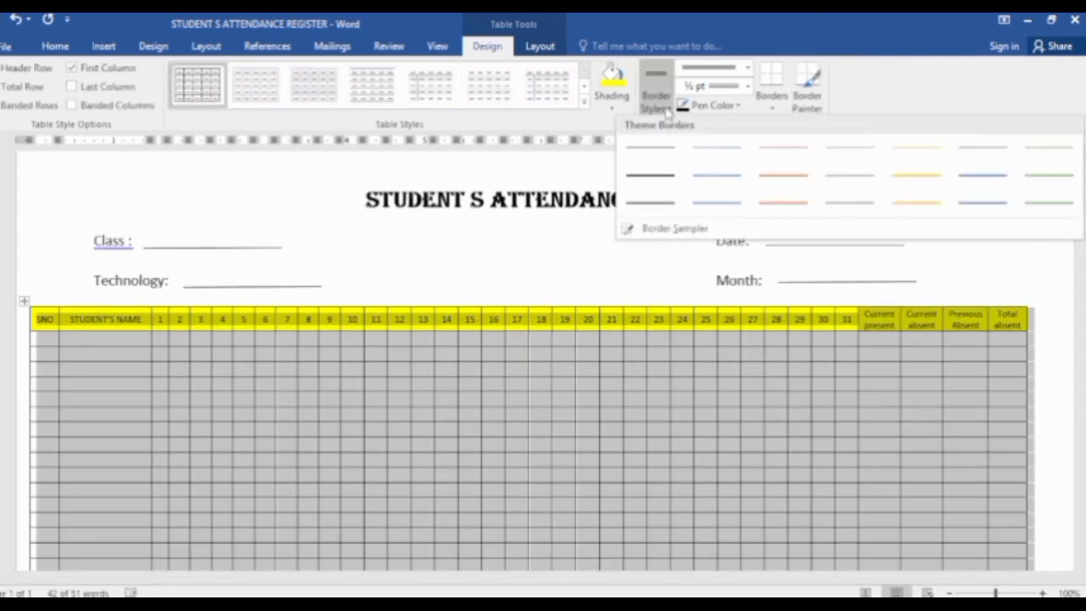
click(662, 183)
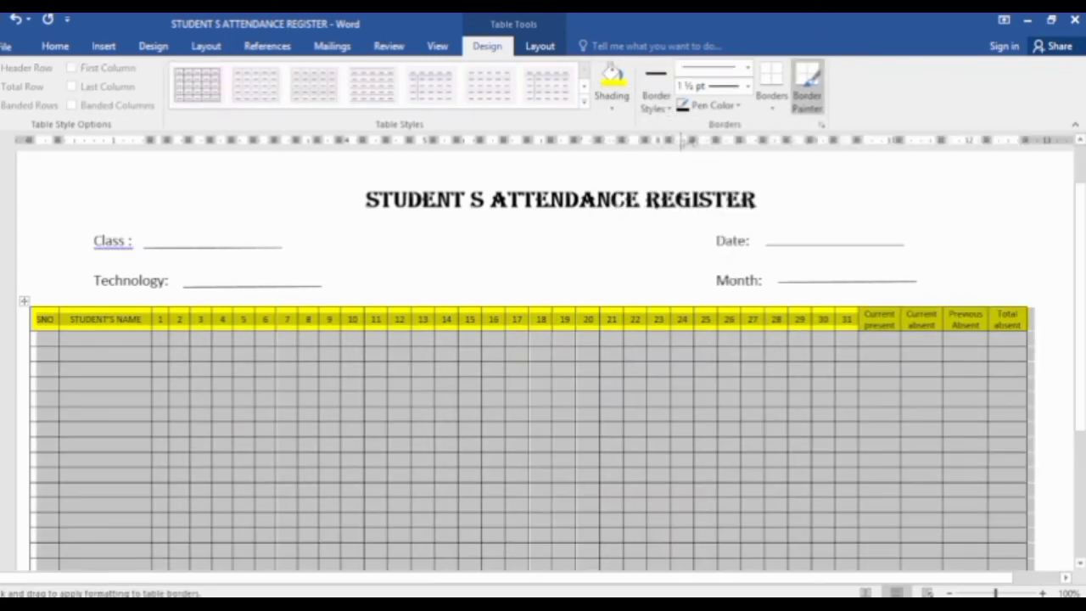
Apply All Borders to the table and set the pen weight to 3 pt.
click(772, 108)
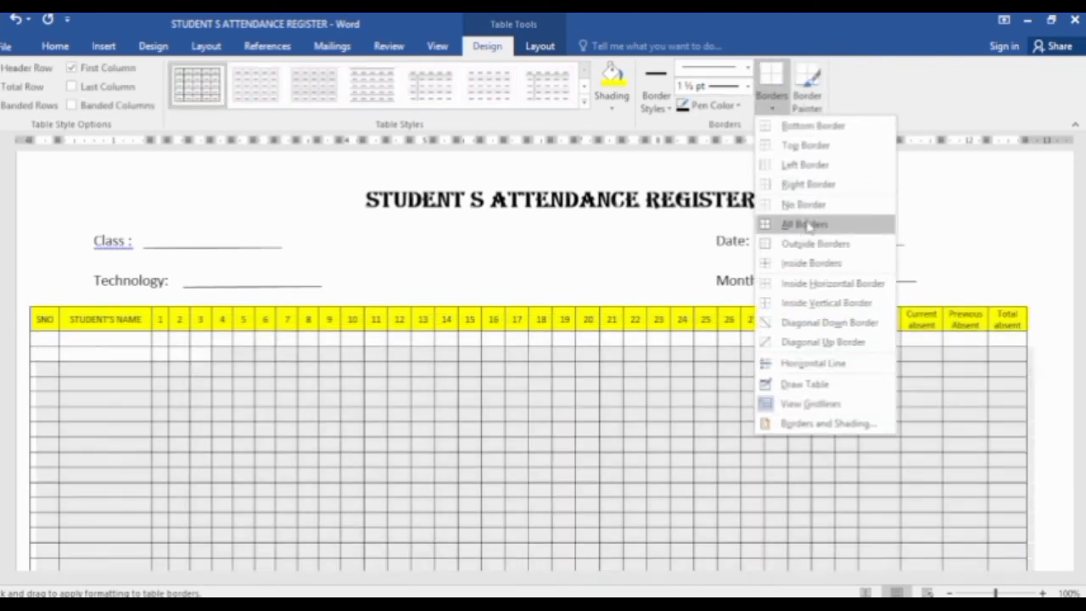
click(802, 223)
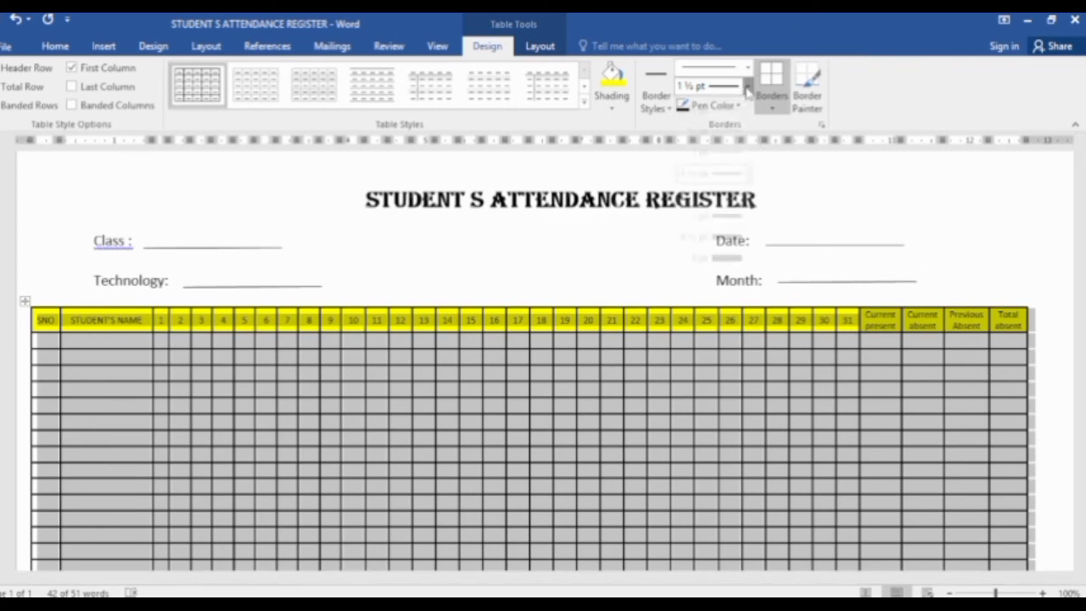
click(746, 86)
click(727, 235)
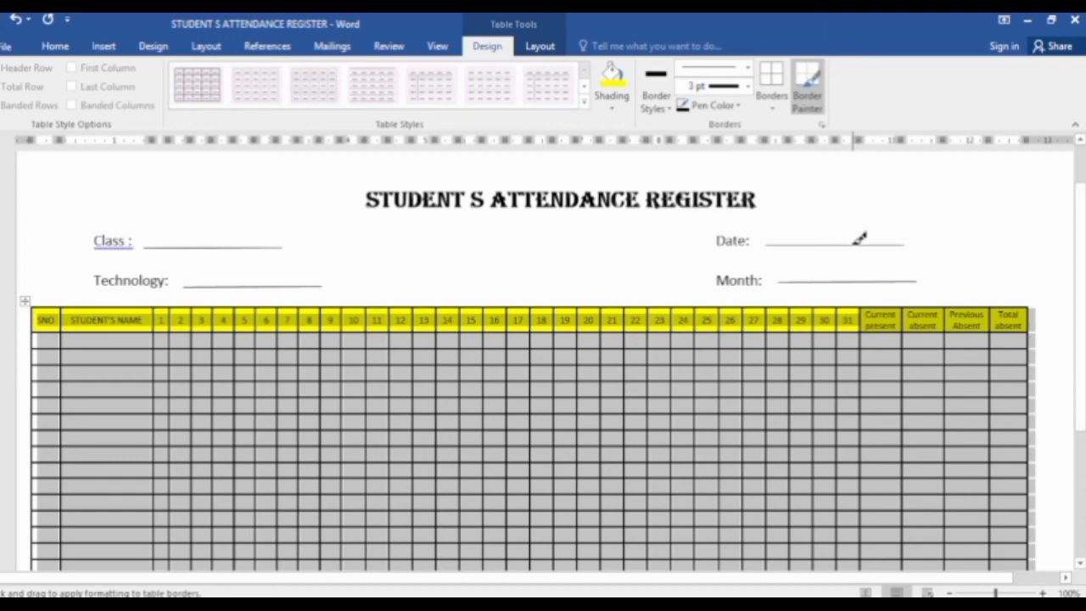
key(Escape)
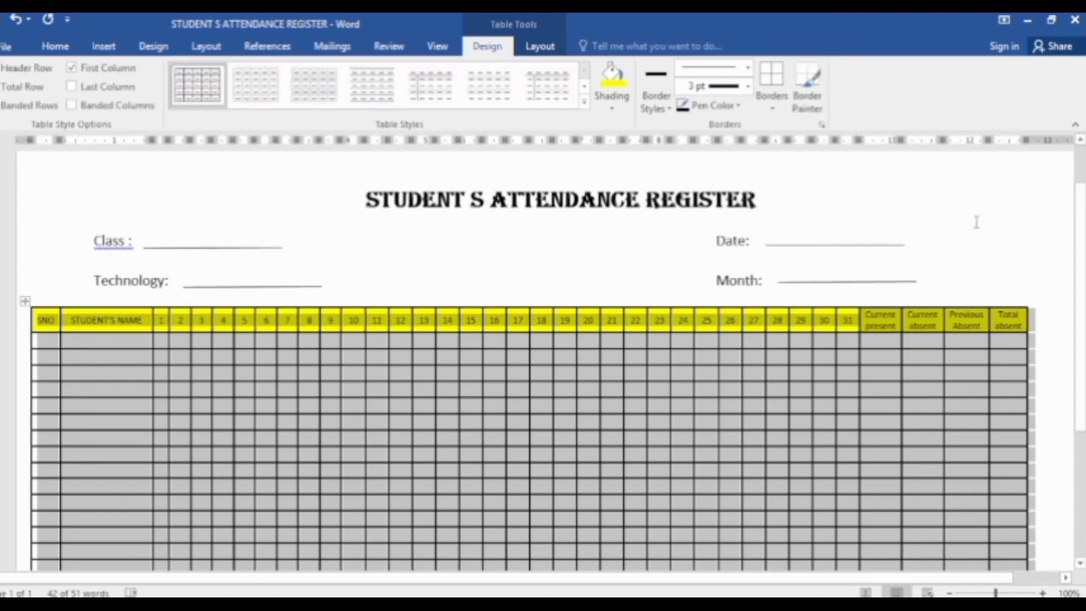
click(986, 242)
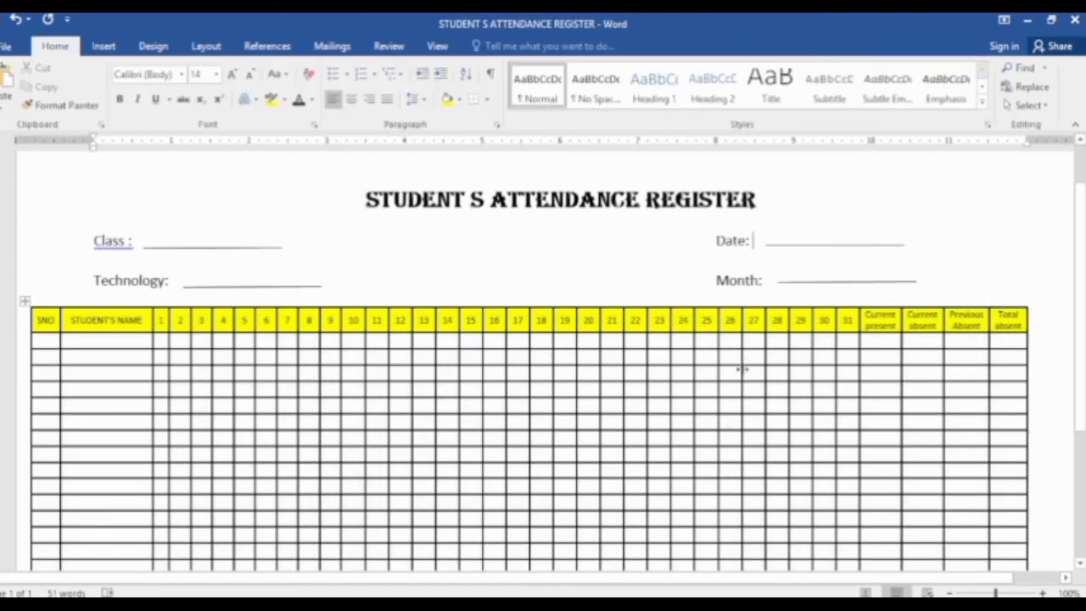
Give the STUDENT S ATTENDANCE REGISTER title Dark Blue font colour and Yellow highlight.
scroll(436, 346, down, 1)
scroll(508, 342, down, 2)
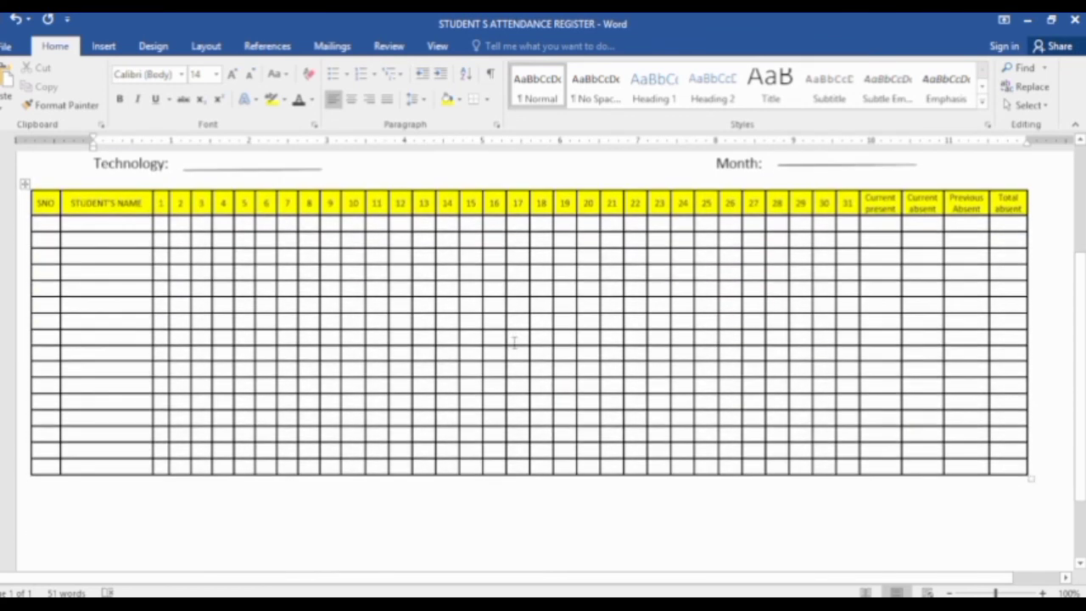
scroll(526, 339, up, 2)
scroll(368, 362, up, 1)
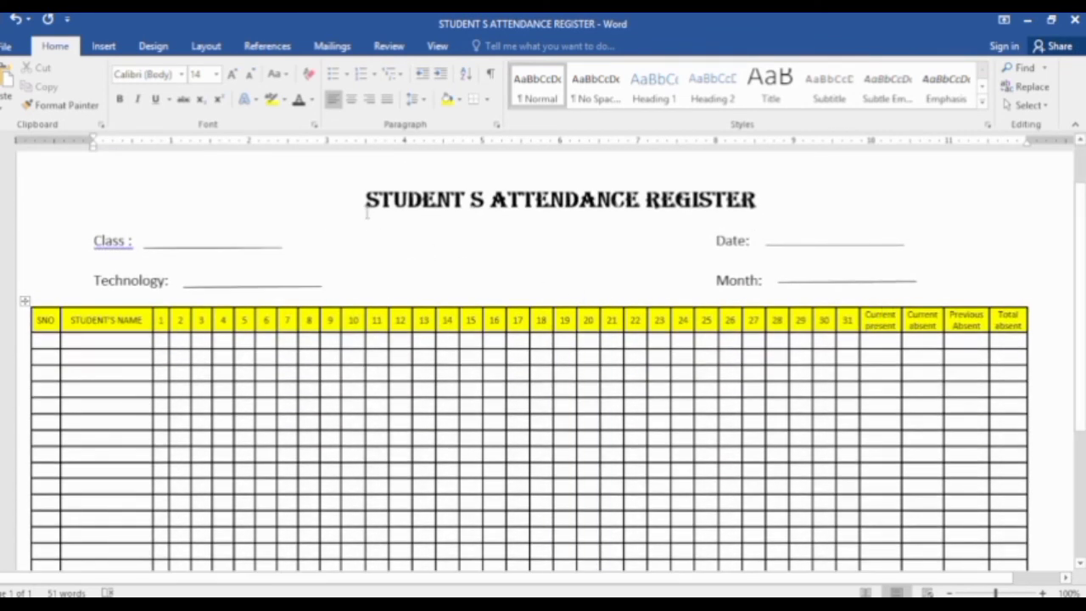
drag(366, 208, 769, 203)
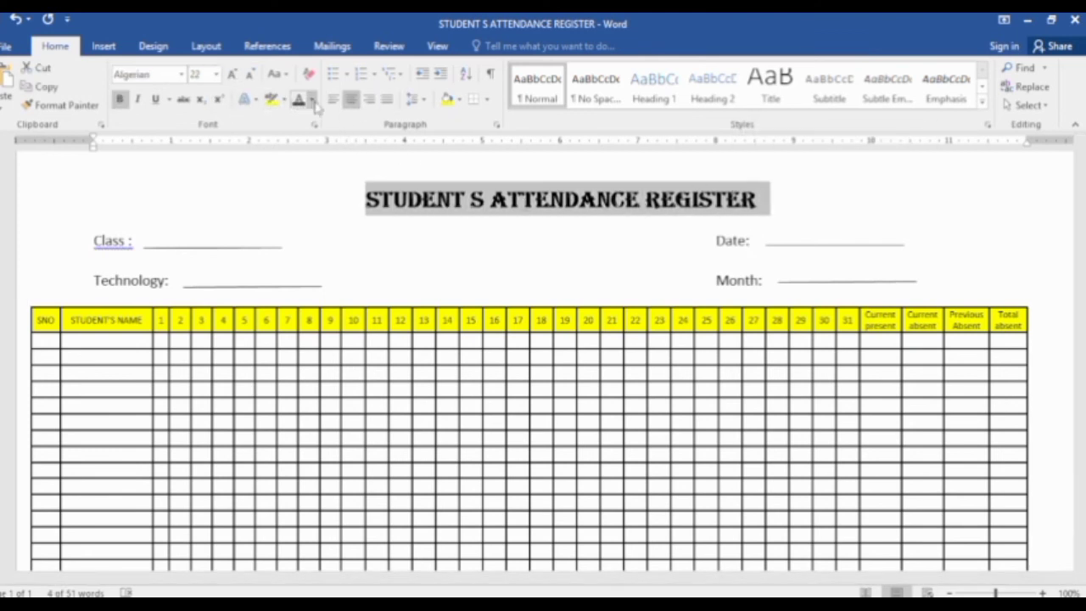
click(312, 100)
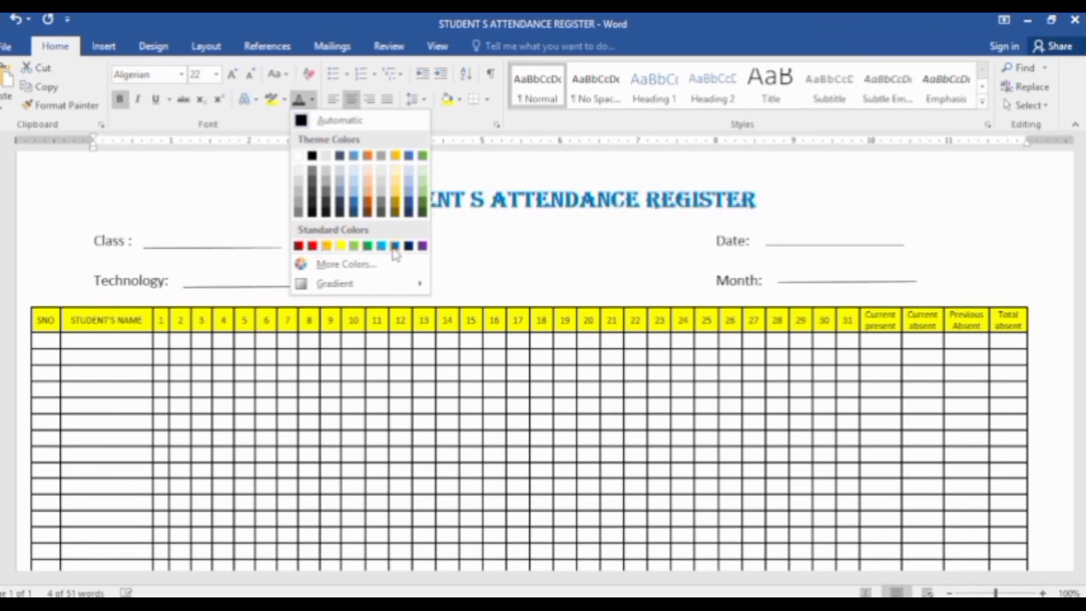
click(394, 247)
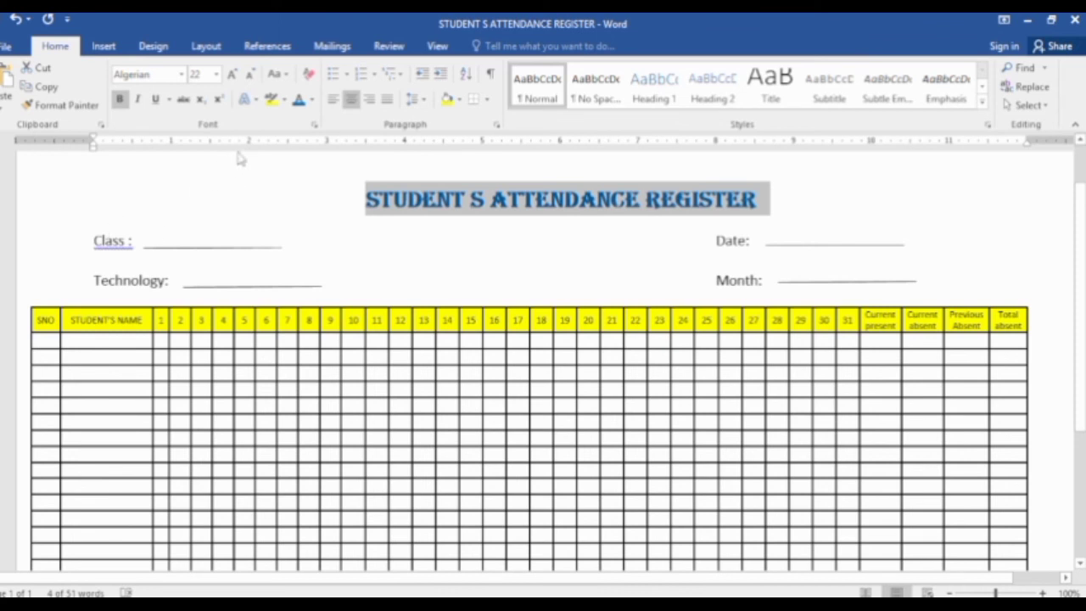
click(284, 99)
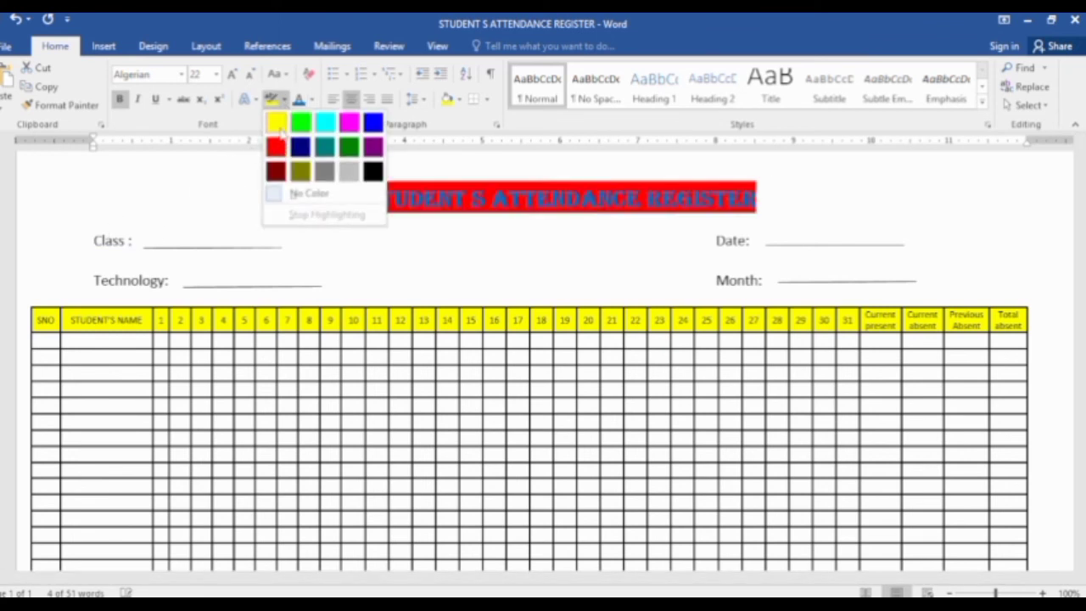
click(280, 127)
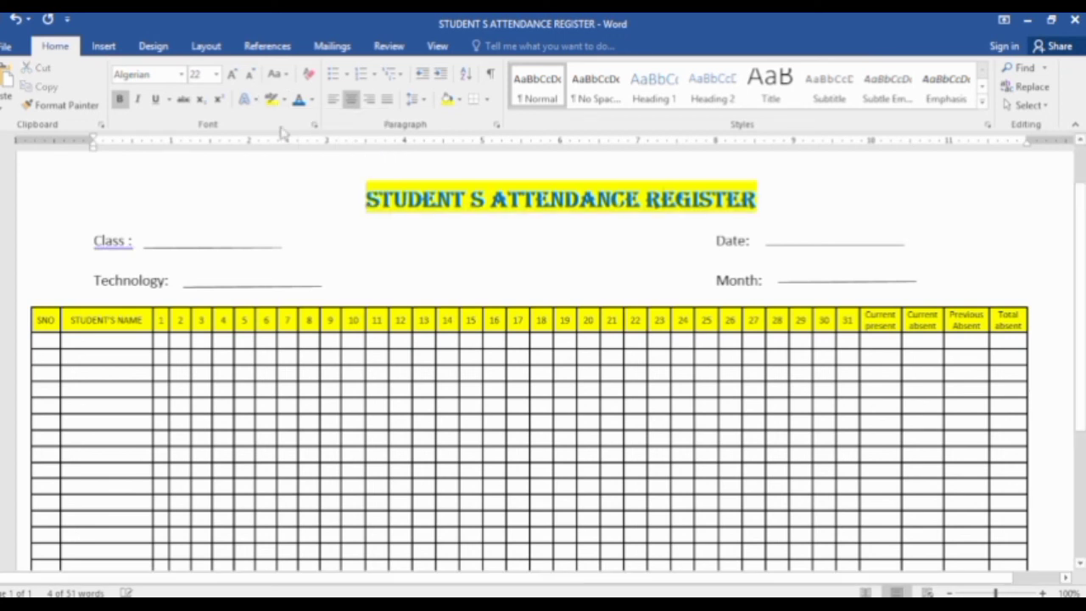
click(442, 248)
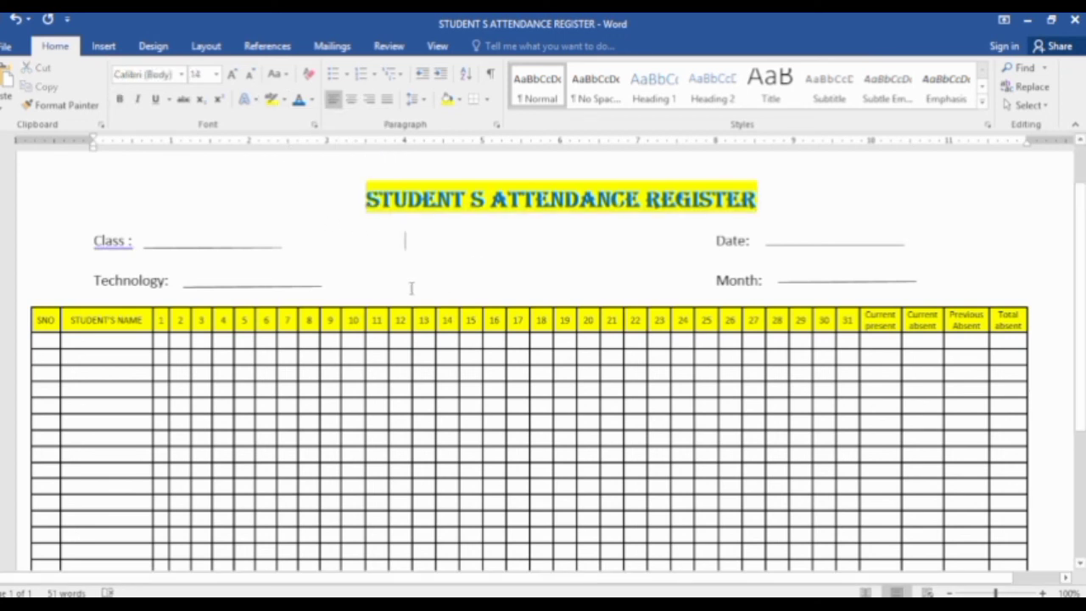
scroll(169, 346, down, 2)
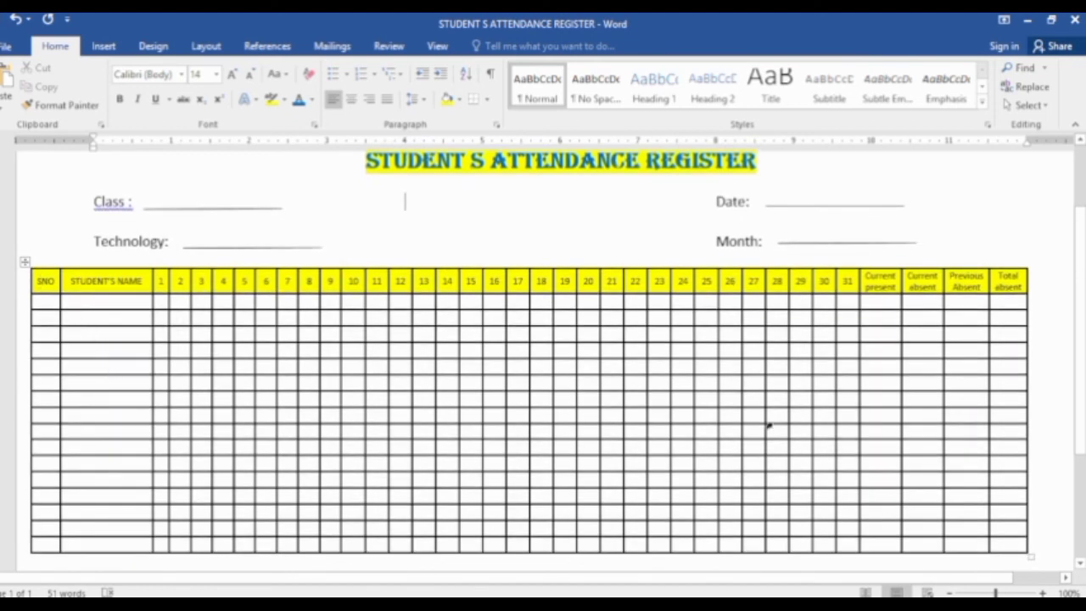
scroll(936, 417, down, 1)
scroll(727, 405, up, 3)
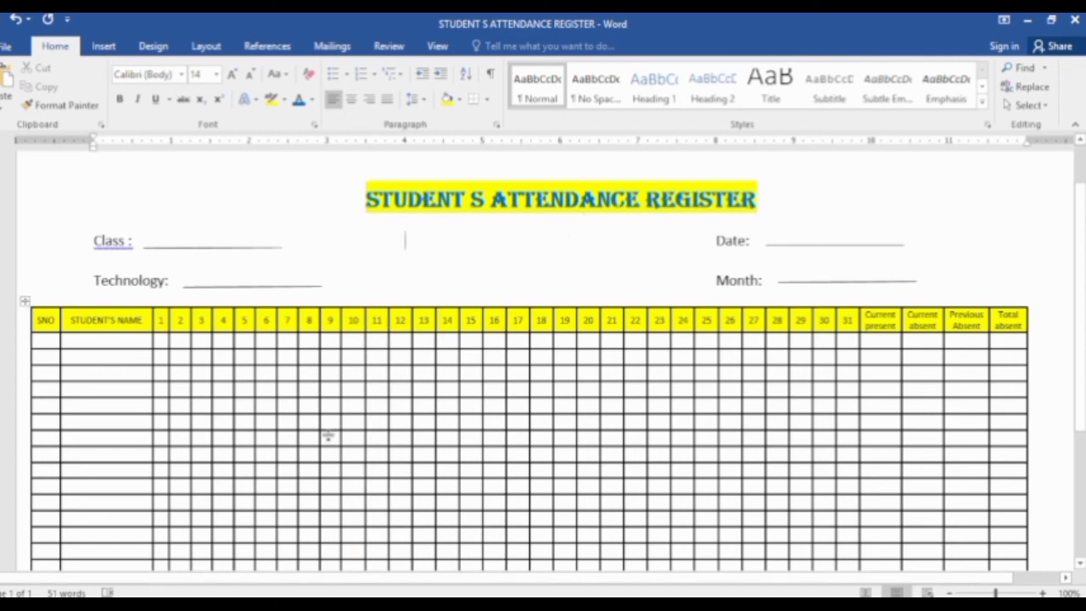
click(42, 343)
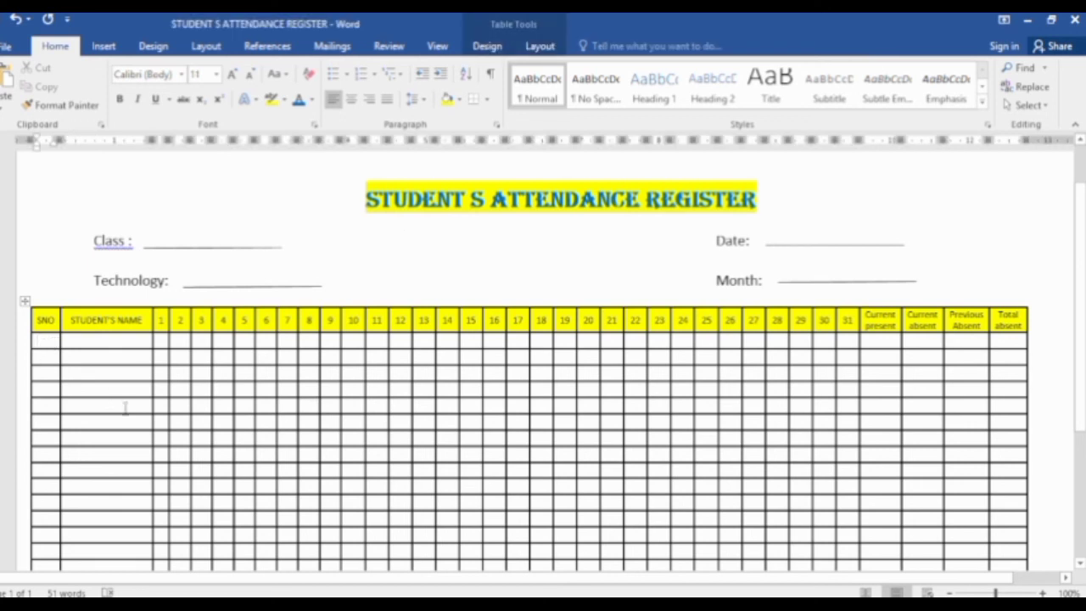